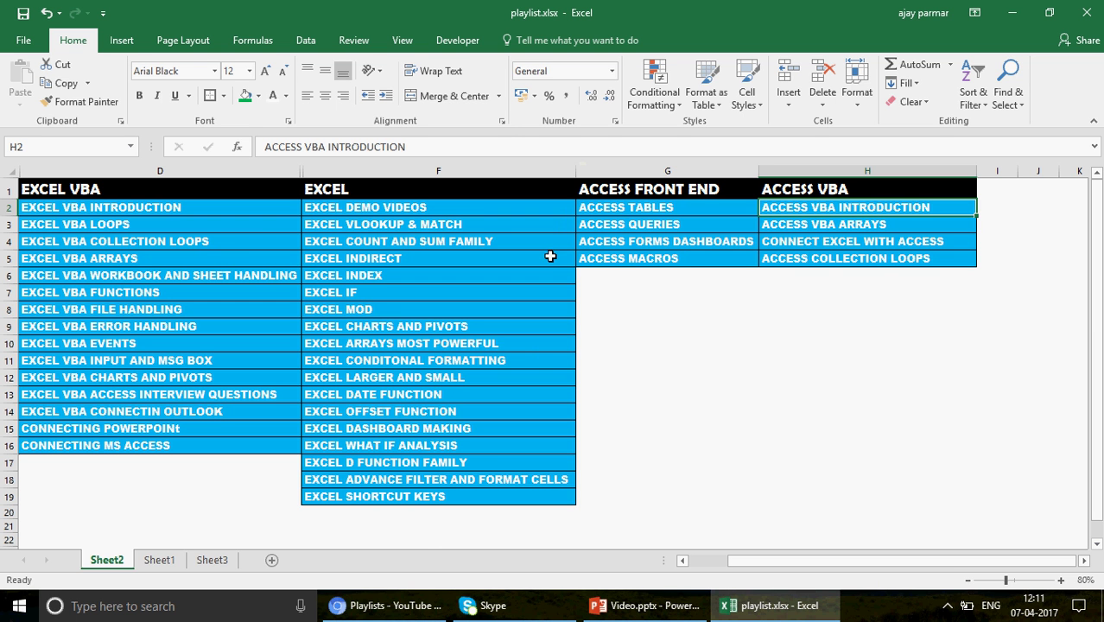
# Step: Review the YouTube playlists page in Chrome and the topic lists on Sheet2 of playlist.xlsx in Excel, ending at EXCEL INDIRECT
pyautogui.click(389, 609)
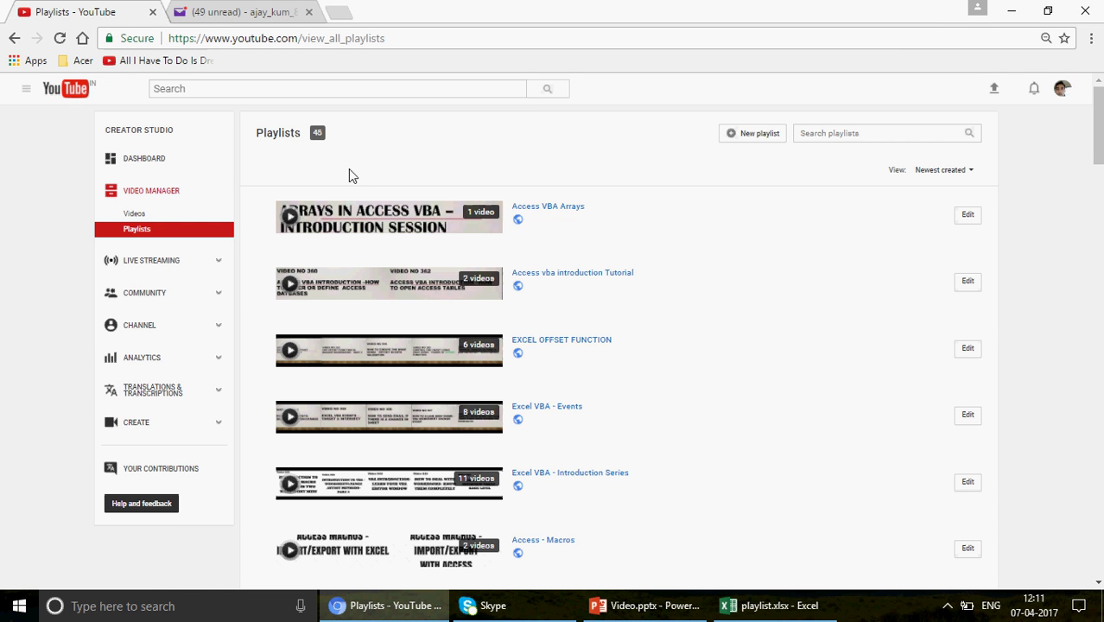
pyautogui.click(797, 611)
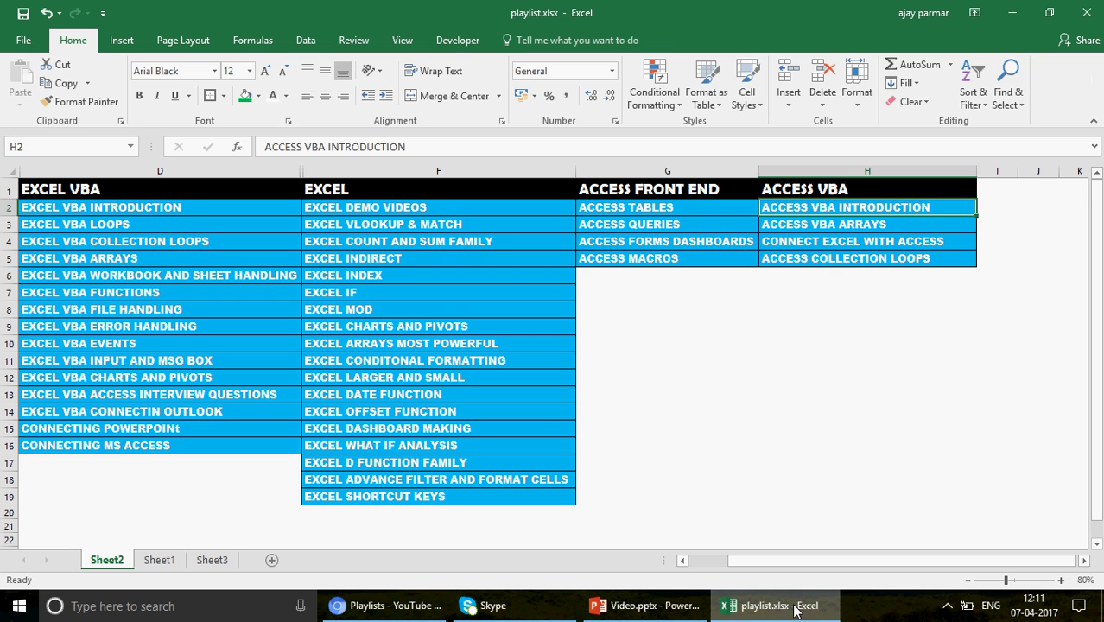
pyautogui.click(186, 210)
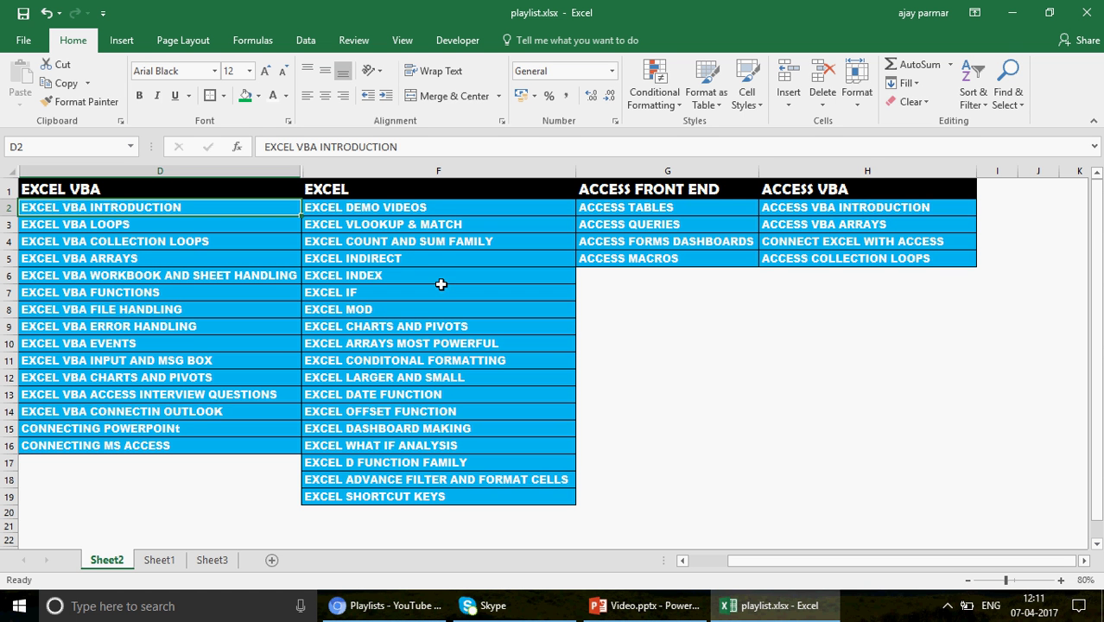
pyautogui.click(433, 365)
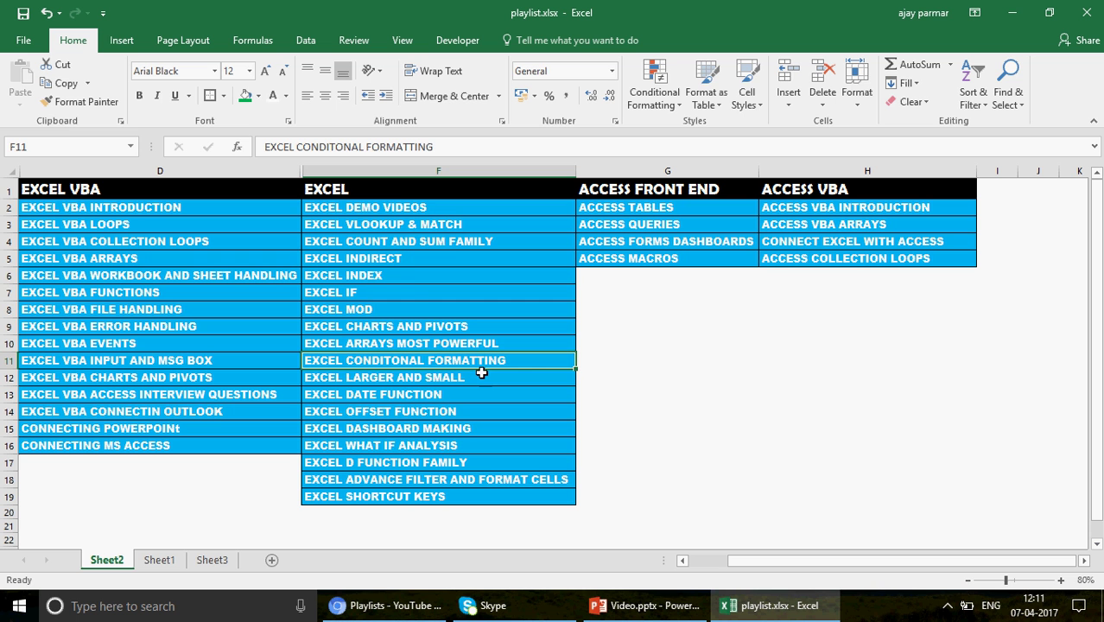
pyautogui.click(413, 278)
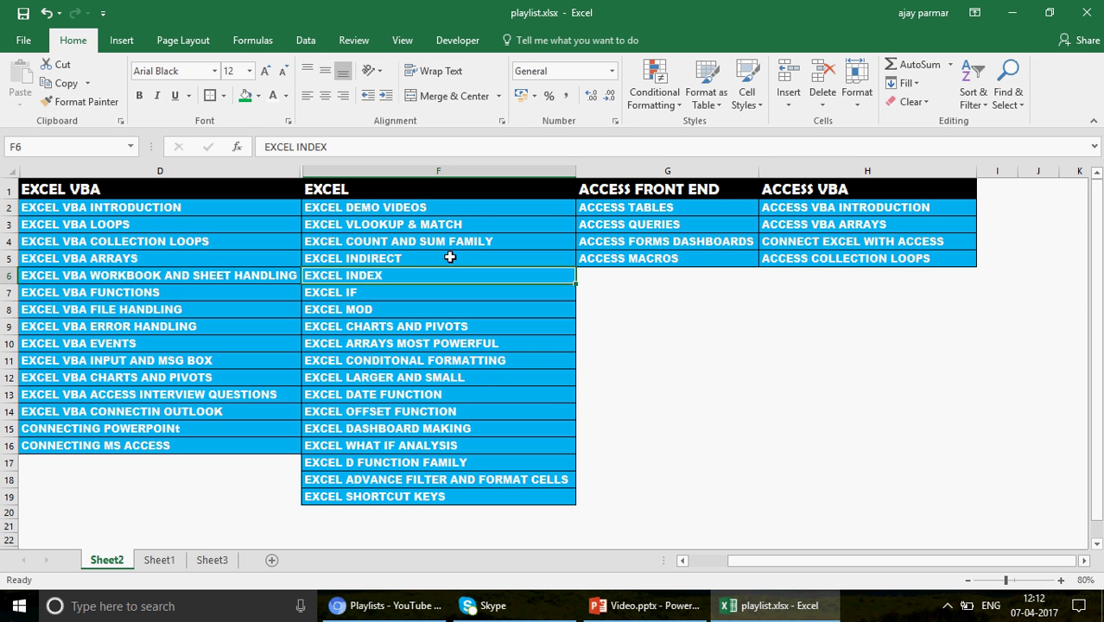
pyautogui.click(452, 260)
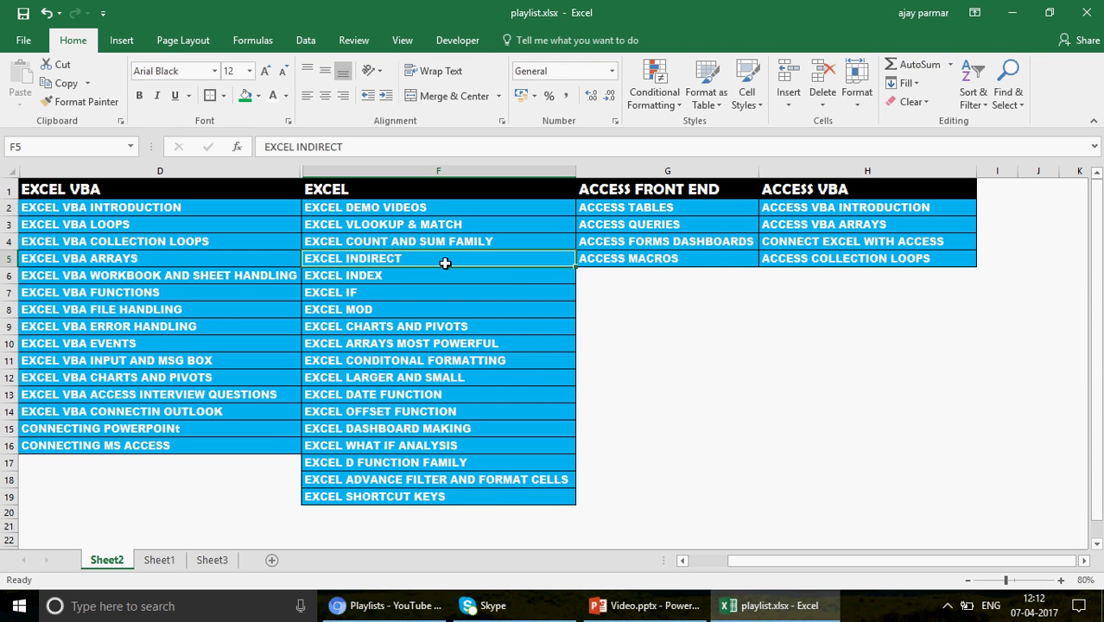
# Step: Switch to the YouTube playlists page in Chrome, search the playlists for INDIRECT and open the EXCEL INDIRECT playlist
pyautogui.click(413, 614)
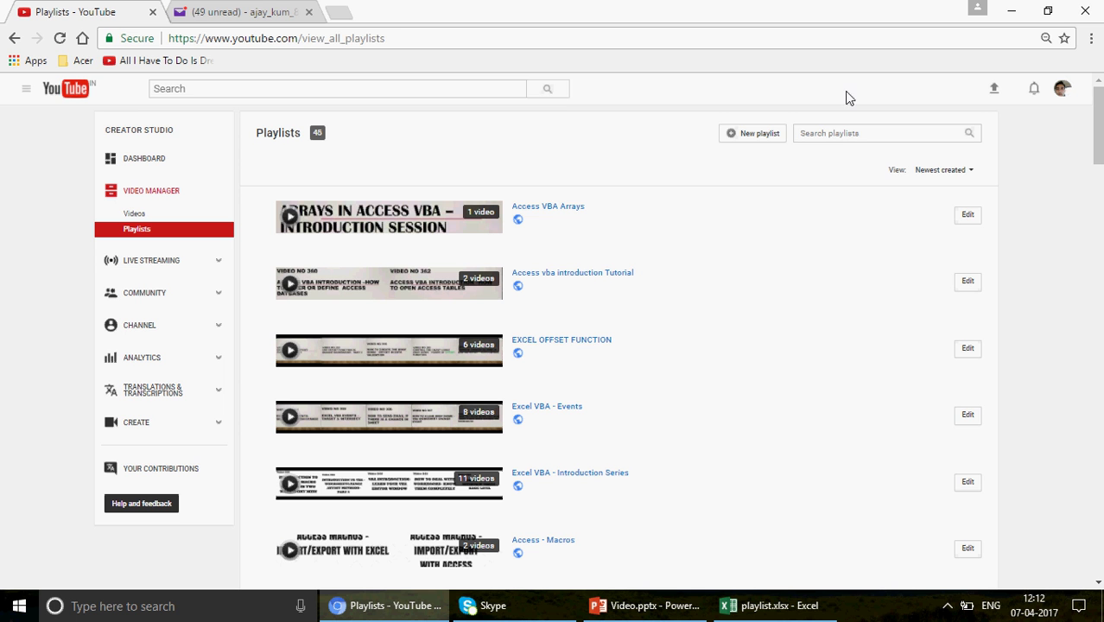
pyautogui.click(845, 135)
pyautogui.write('INDIRECT')
pyautogui.press('Return')
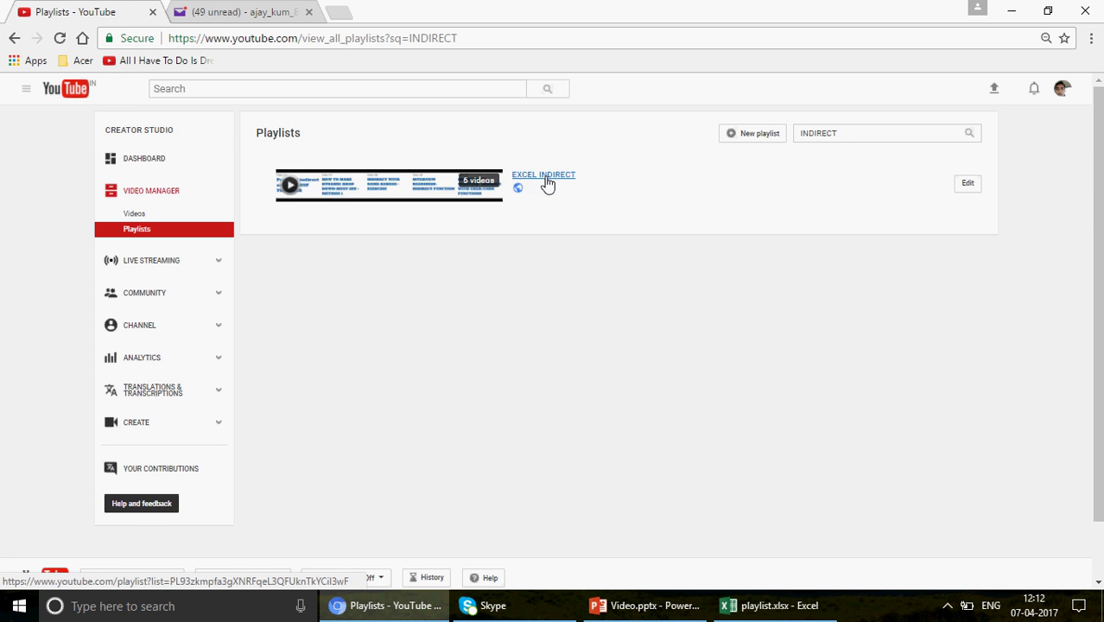
pyautogui.click(545, 177)
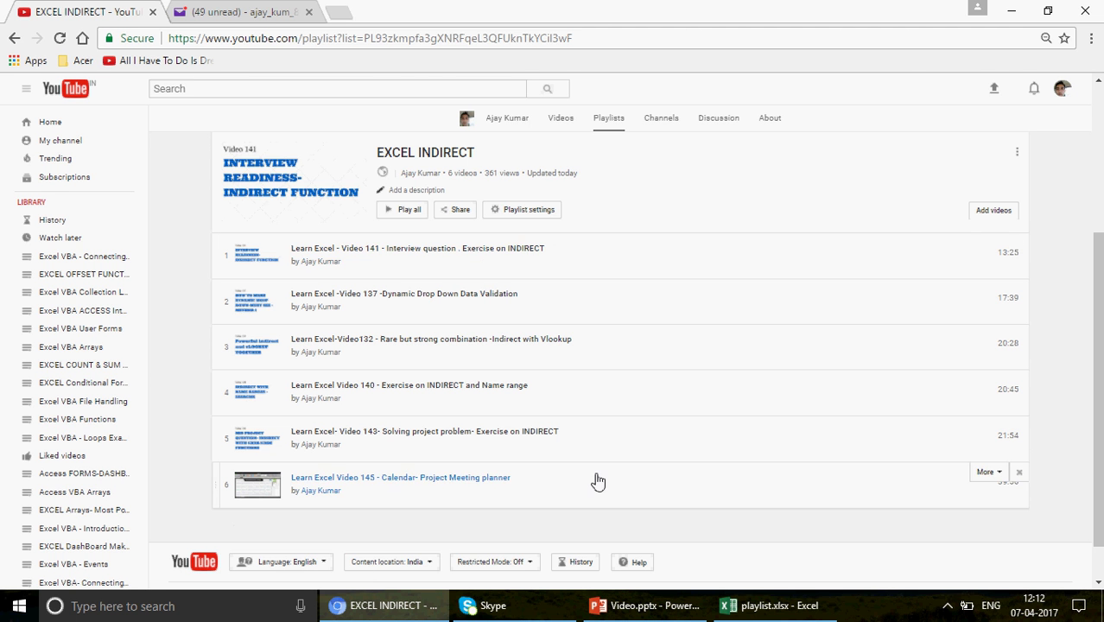
# Step: Switch to playlist.xlsx in Excel, open Sheet3 and select the TABLE1 range E3:J8 to inspect it
pyautogui.click(777, 610)
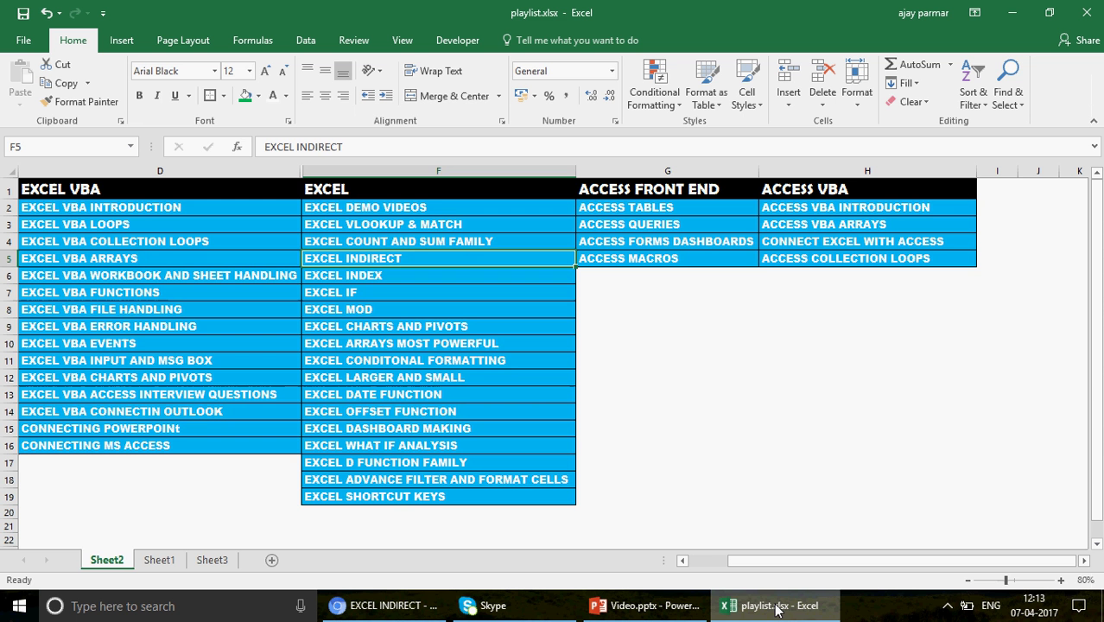
pyautogui.click(213, 561)
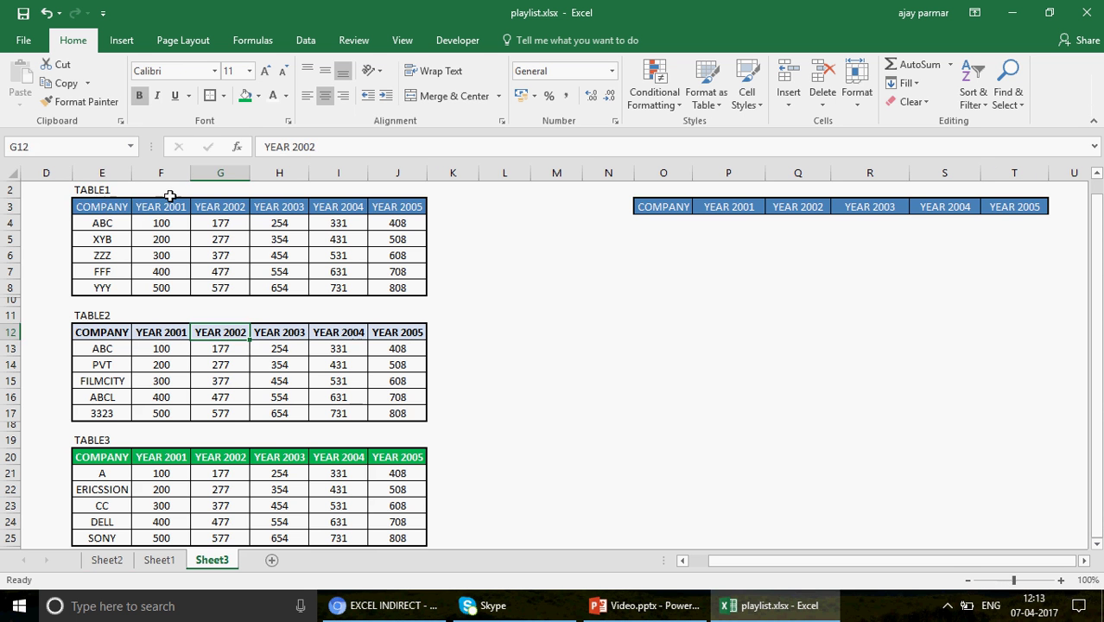
pyautogui.click(107, 209)
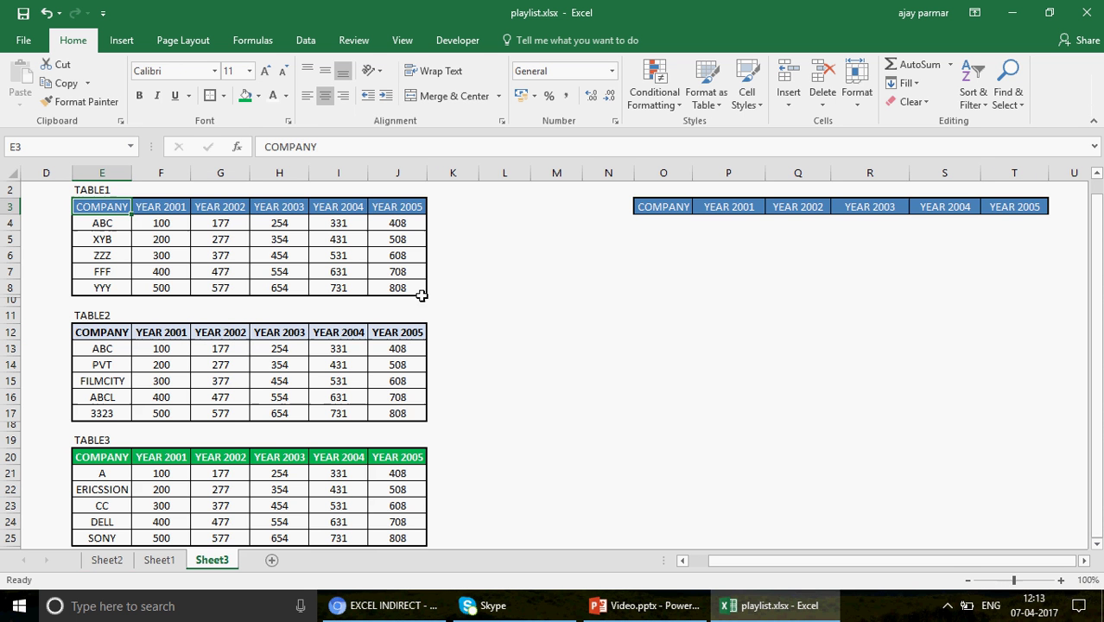
pyautogui.click(418, 290)
pyautogui.click(118, 206)
pyautogui.press('Up')
pyautogui.click(118, 207)
pyautogui.hotkey('shift', 'Right')
pyautogui.hotkey('shift', 'Right')
pyautogui.hotkey('shift', 'Right')
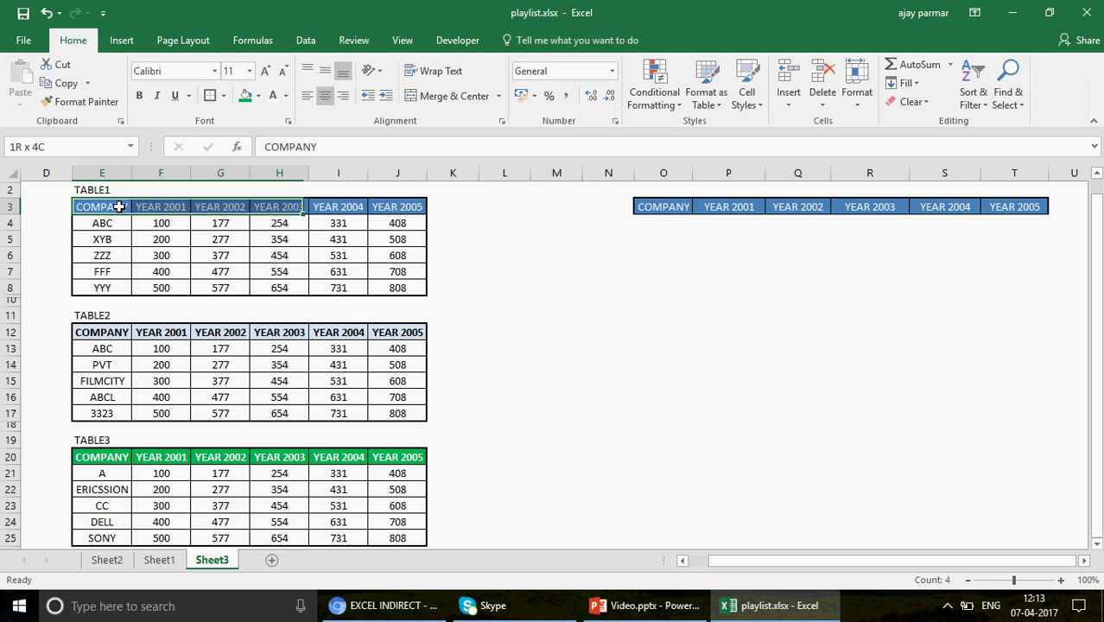
pyautogui.hotkey('shift', 'Right')
pyautogui.hotkey('shift', 'Right')
pyautogui.hotkey('shift', 'Down')
pyautogui.hotkey('shift', 'Down')
pyautogui.hotkey('shift', 'Down')
pyautogui.hotkey('shift', 'Down')
pyautogui.hotkey('shift', 'Down')
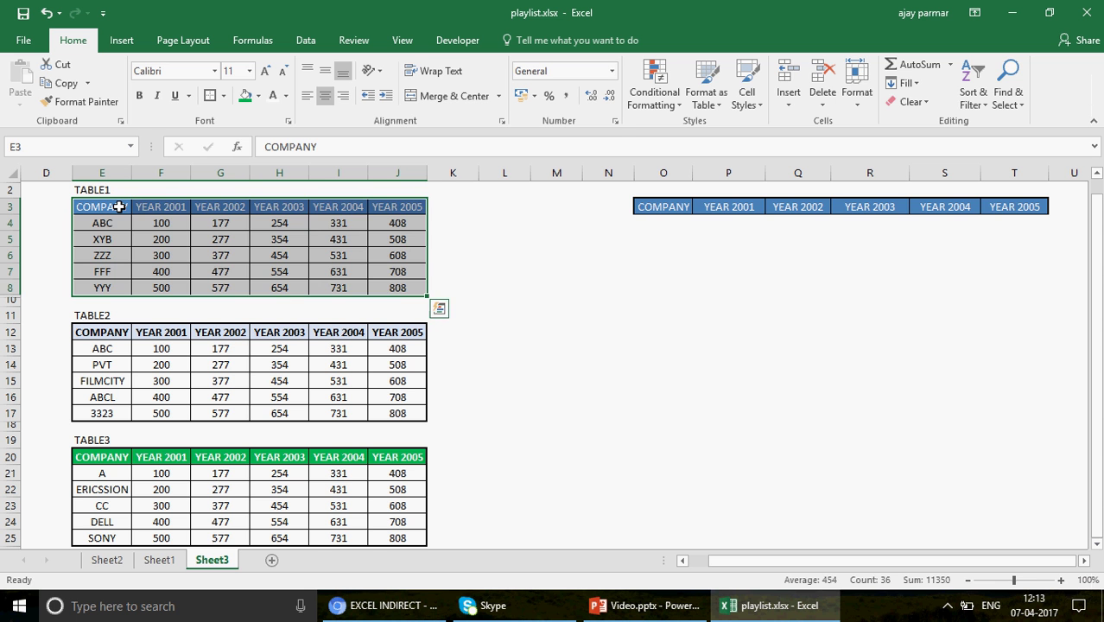
# Step: Examine the layout of TABLE1, TABLE2 and TABLE3 by going through their titles, headers and company names in column E
pyautogui.click(118, 206)
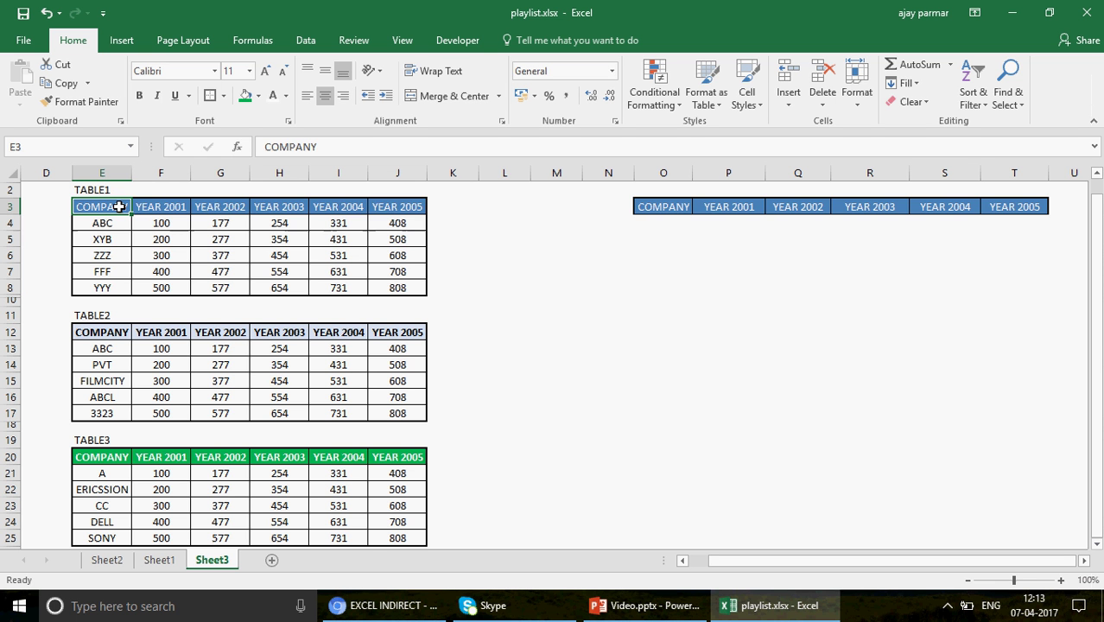
pyautogui.press('Down')
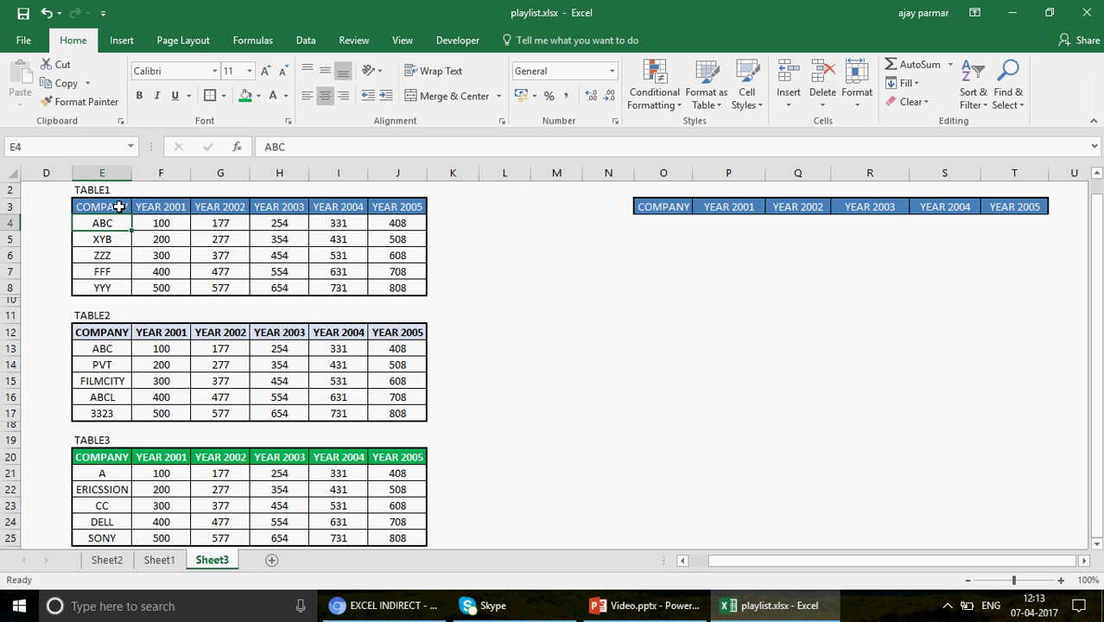
pyautogui.click(119, 206)
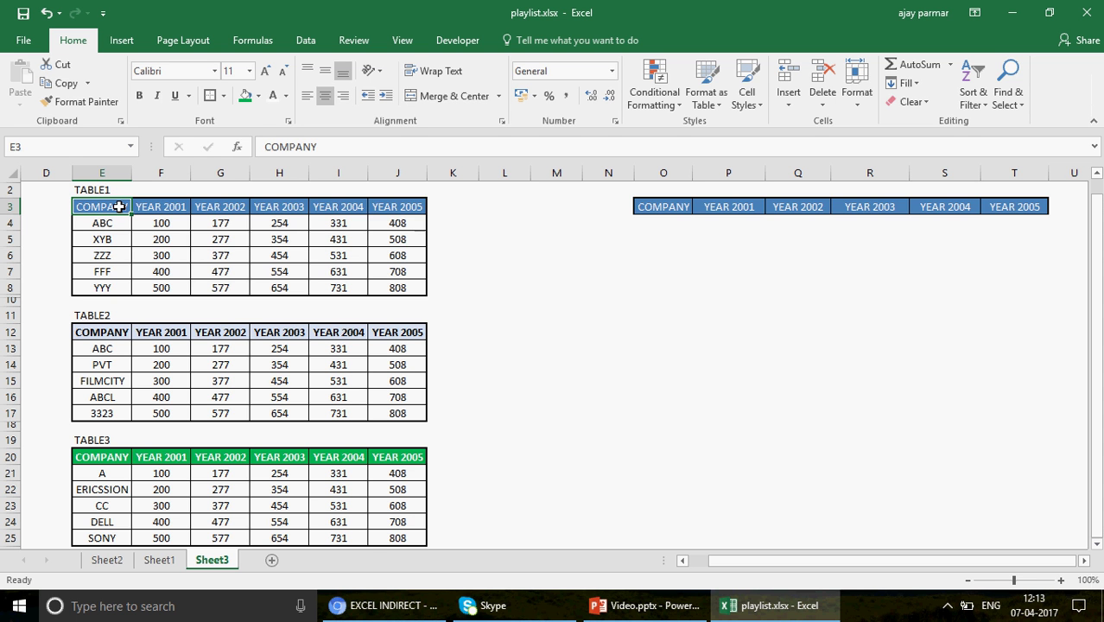
pyautogui.press('Up')
pyautogui.click(119, 206)
pyautogui.press('Up')
pyautogui.press('Down')
pyautogui.press('Down')
pyautogui.press('Down')
pyautogui.press('Down')
pyautogui.press('Down')
pyautogui.press('Down')
pyautogui.press('Down')
pyautogui.press('Down')
pyautogui.press('Down')
pyautogui.press('Down')
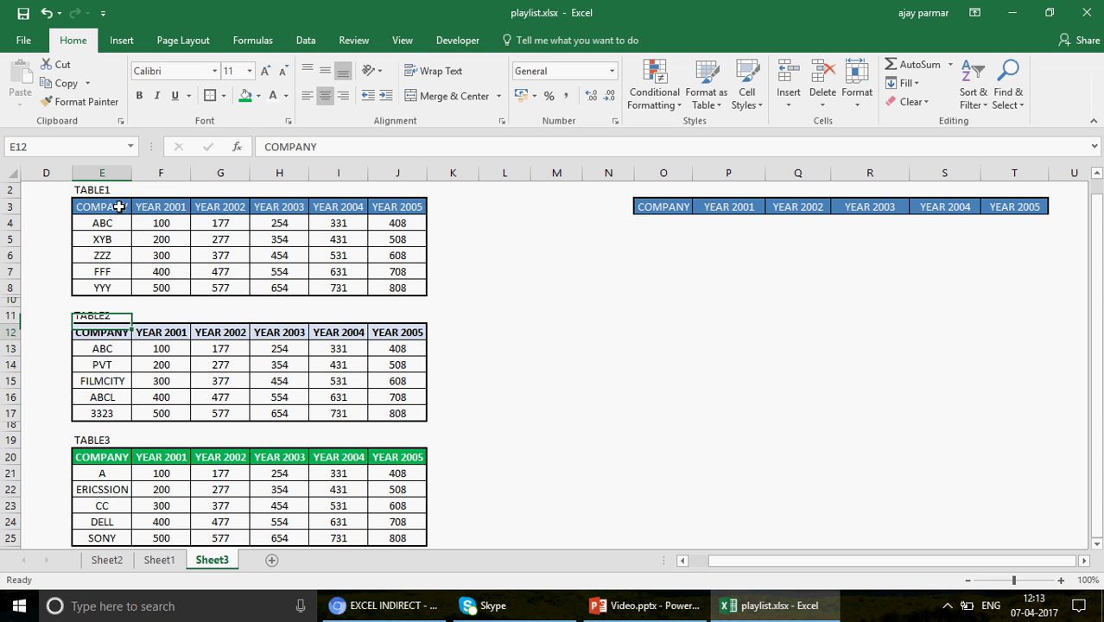
pyautogui.press('Down')
pyautogui.press('Down')
pyautogui.press('Down')
pyautogui.press('Down')
pyautogui.press('Down')
pyautogui.press('Down')
pyautogui.press('Down')
pyautogui.press('Down')
pyautogui.press('Up')
pyautogui.press('Up')
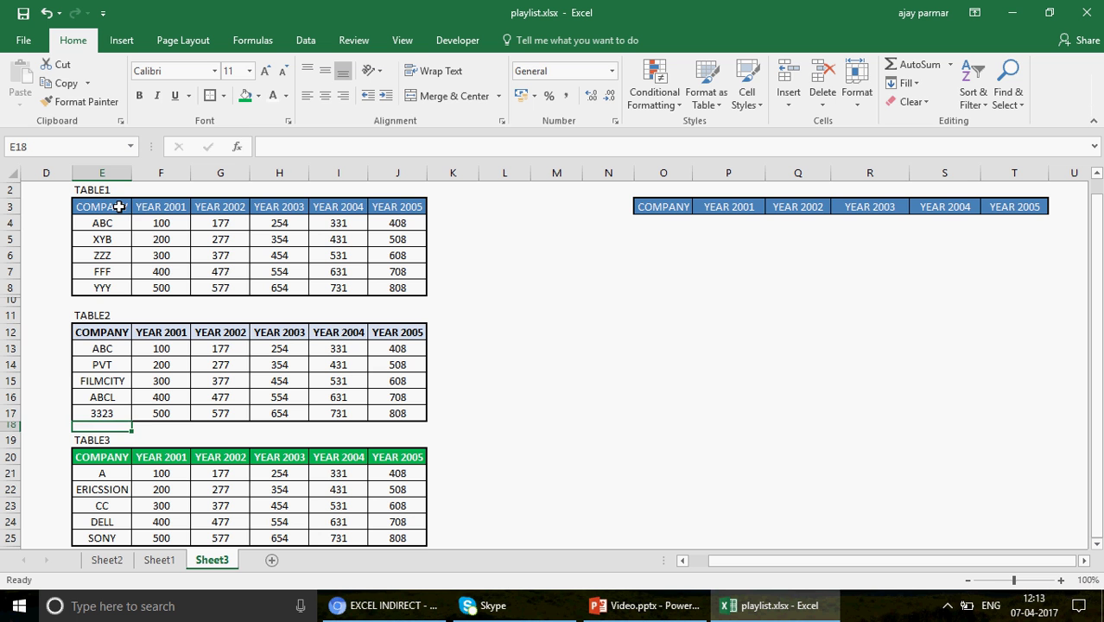
pyautogui.press('Up')
pyautogui.press('Up')
pyautogui.press('Up')
pyautogui.press('Up')
pyautogui.press('Up')
pyautogui.press('Up')
pyautogui.press('Up')
pyautogui.press('Up')
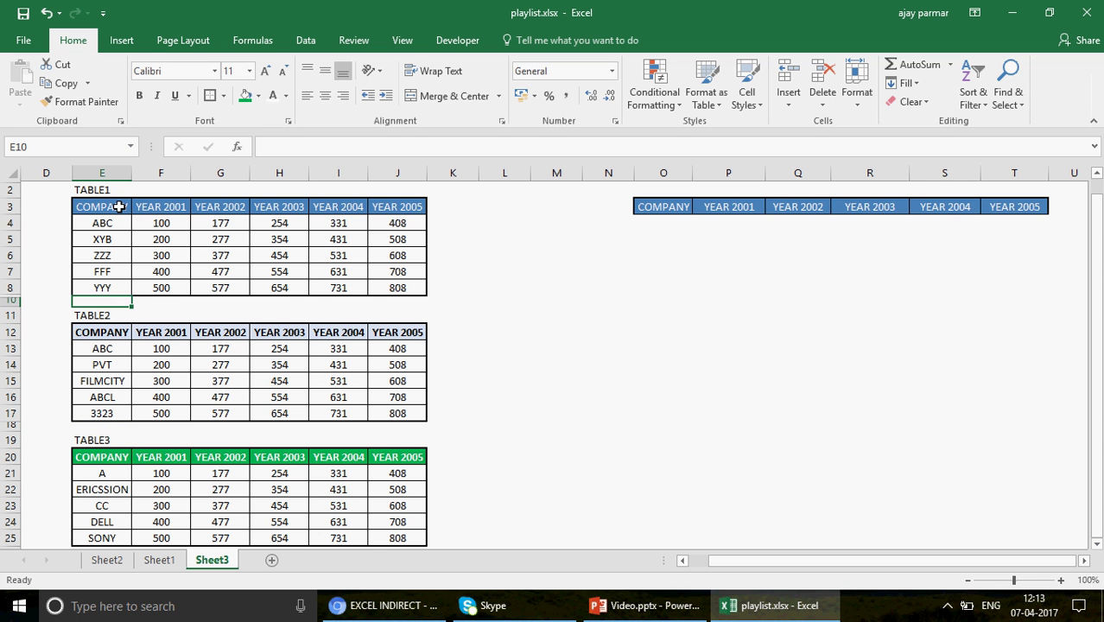
pyautogui.press('Up')
pyautogui.press('Up')
pyautogui.press('Up')
pyautogui.press('Up')
pyautogui.press('Up')
pyautogui.press('Up')
pyautogui.press('Up')
pyautogui.press('Down')
# Step: Add a list data validation to cell O2 with the source TABLE1,TABLE2,TABLE3 and choose TABLE1 from its dropdown
pyautogui.press('Right')
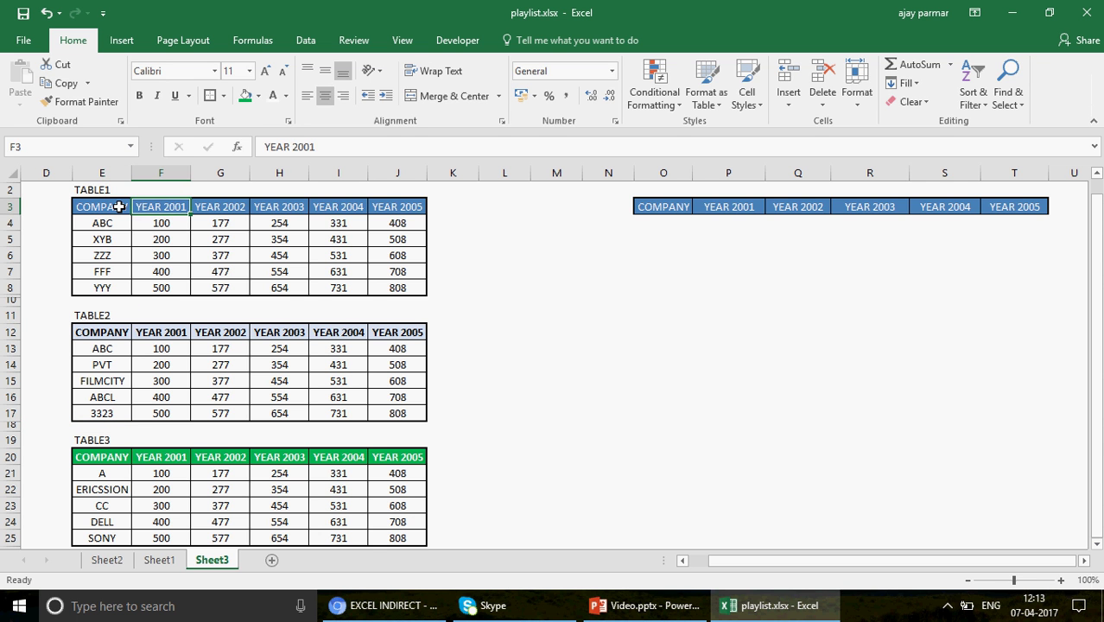
pyautogui.press('Right')
pyautogui.press('Right')
pyautogui.press('Right')
pyautogui.press('Right')
pyautogui.press('Right')
pyautogui.press('Right')
pyautogui.press('Right')
pyautogui.press('Right')
pyautogui.press('Right')
pyautogui.press('Up')
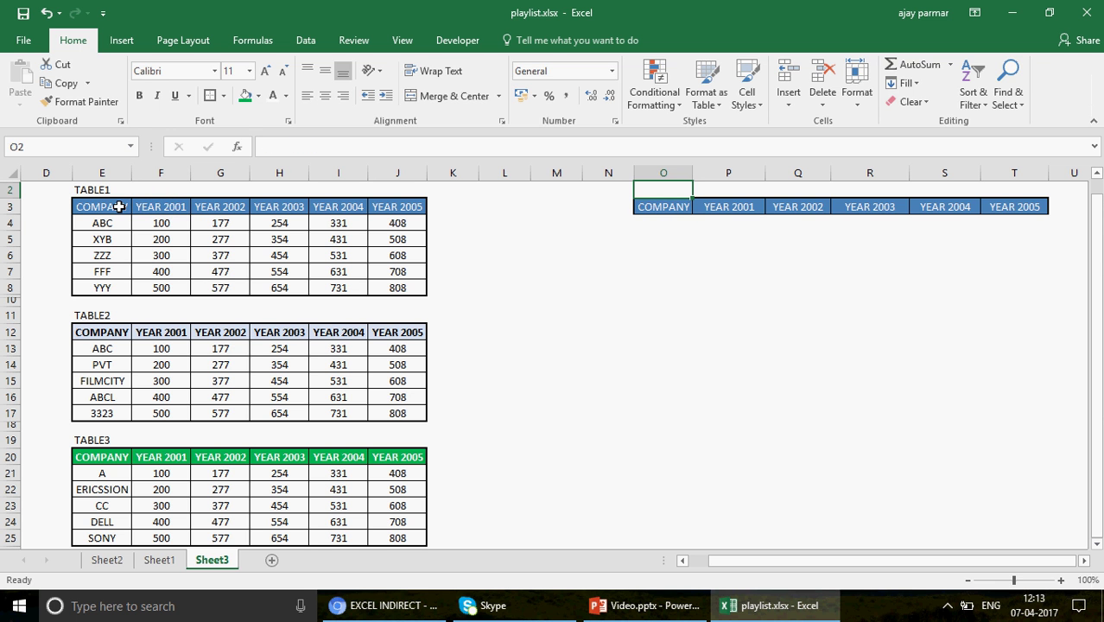
pyautogui.click(306, 41)
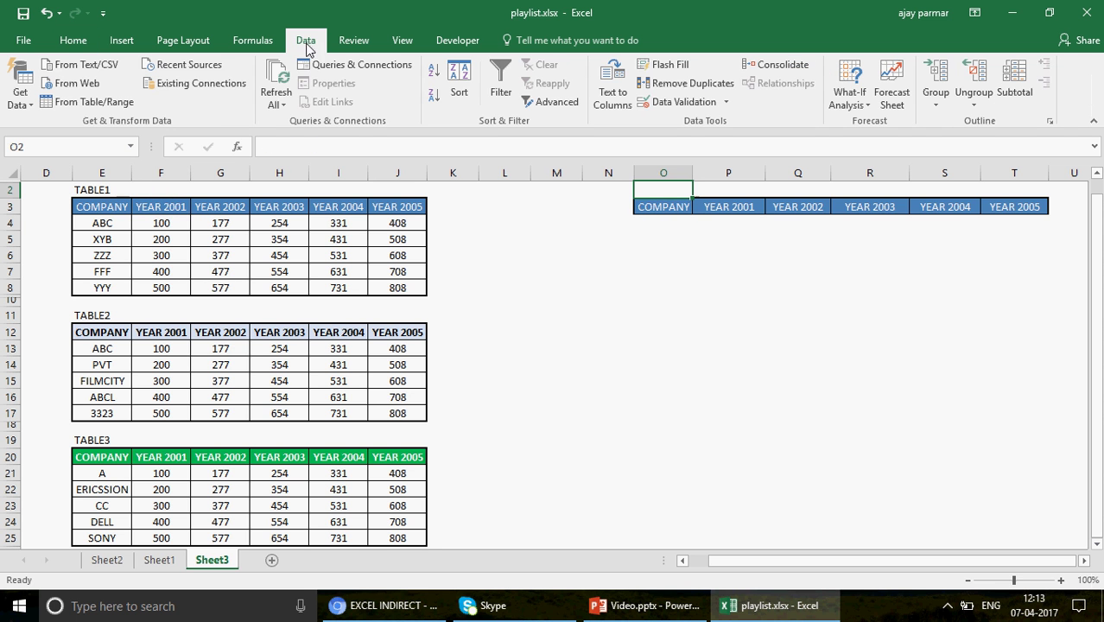
pyautogui.click(696, 84)
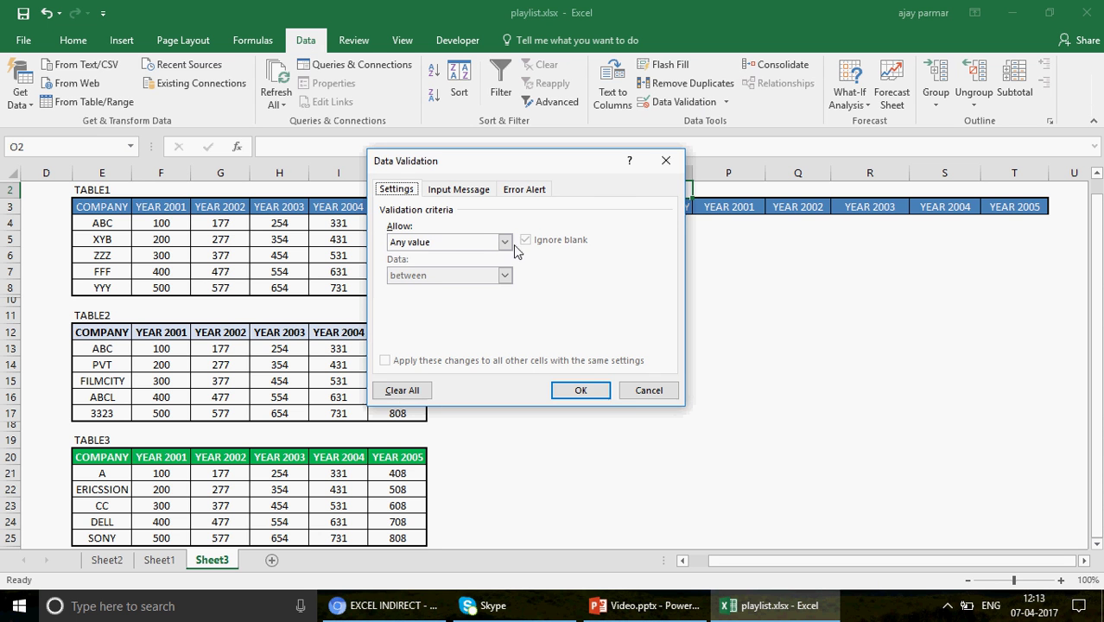
pyautogui.click(504, 243)
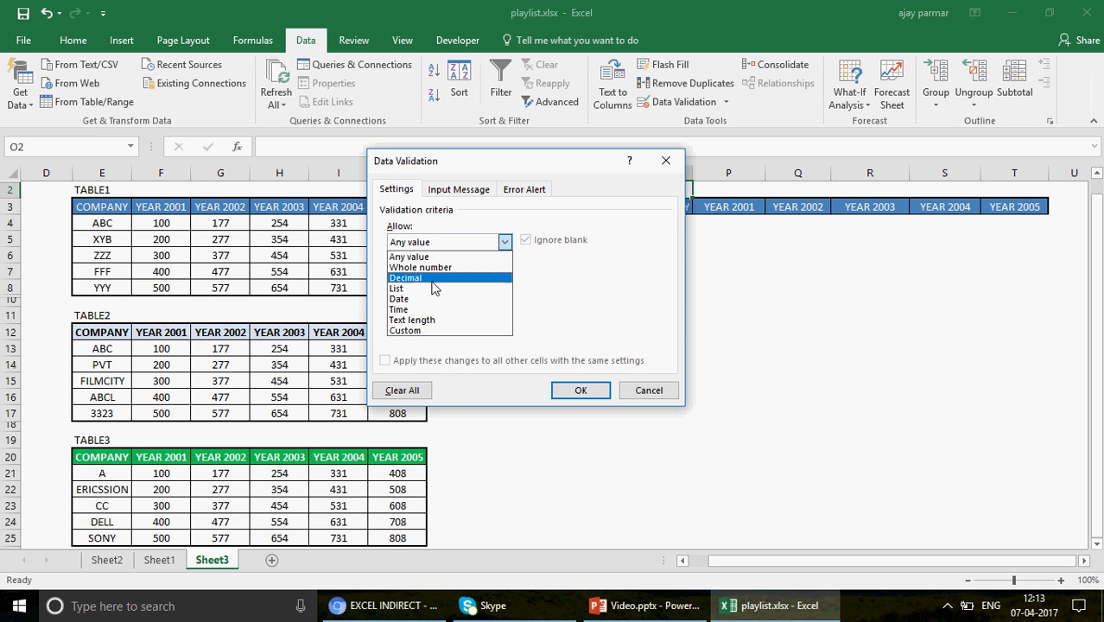
pyautogui.click(435, 289)
pyautogui.click(425, 310)
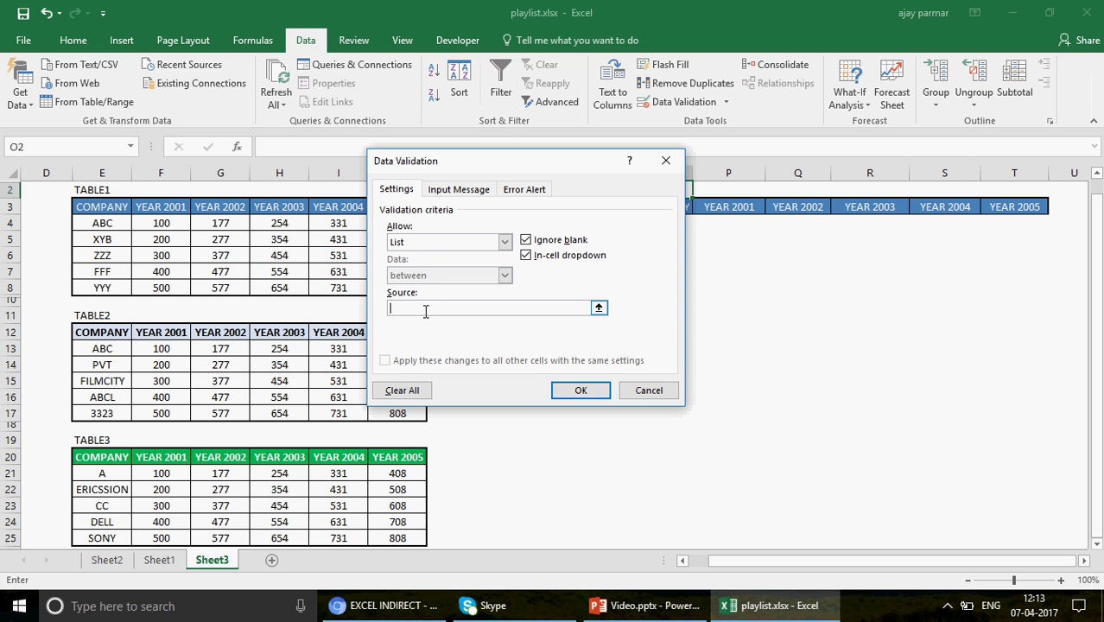
pyautogui.write('TABLE')
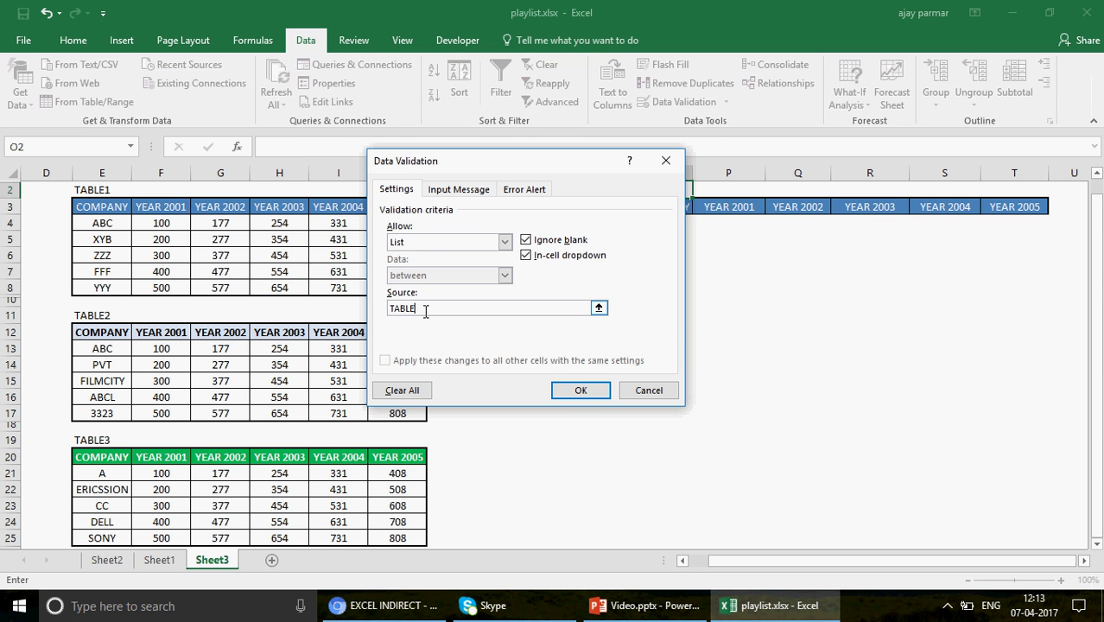
pyautogui.write('1,TABLE2,TABLE3')
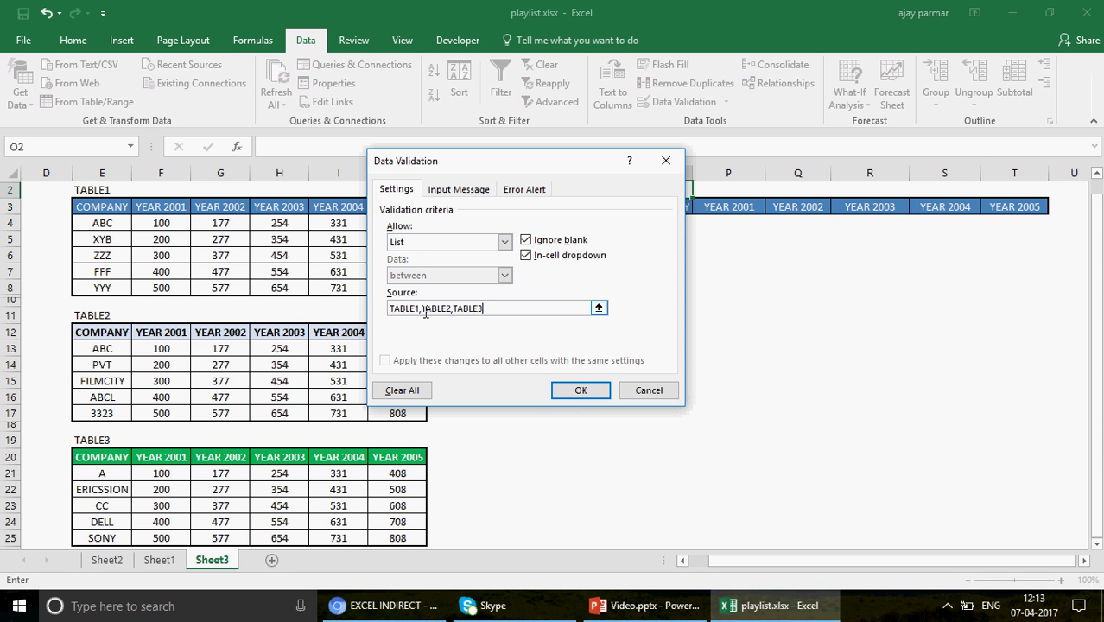
pyautogui.click(578, 392)
pyautogui.click(699, 191)
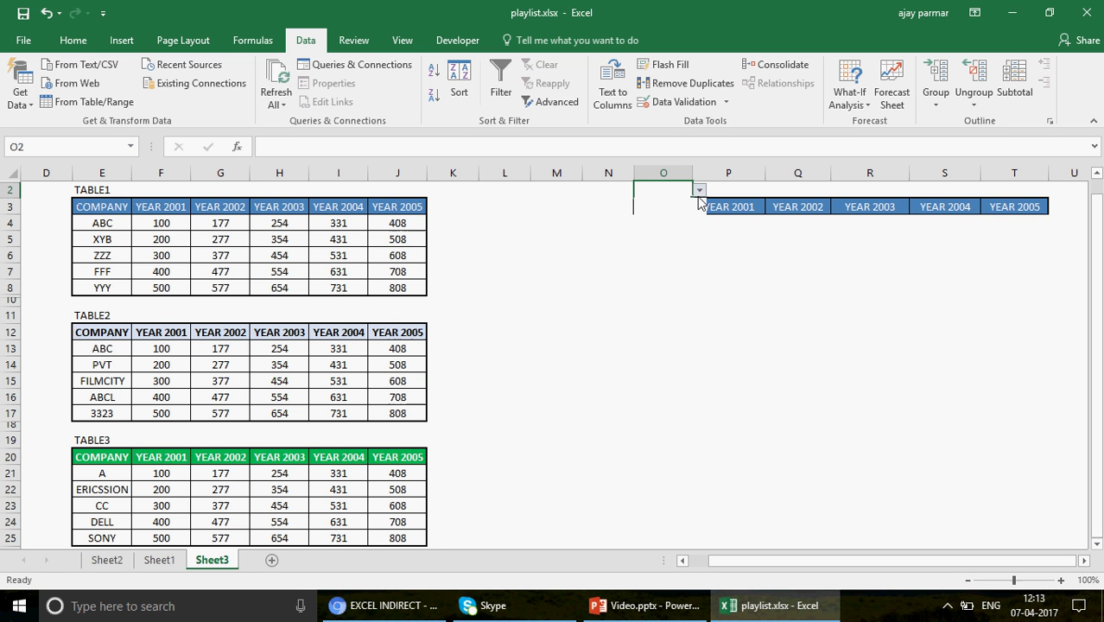
pyautogui.click(669, 208)
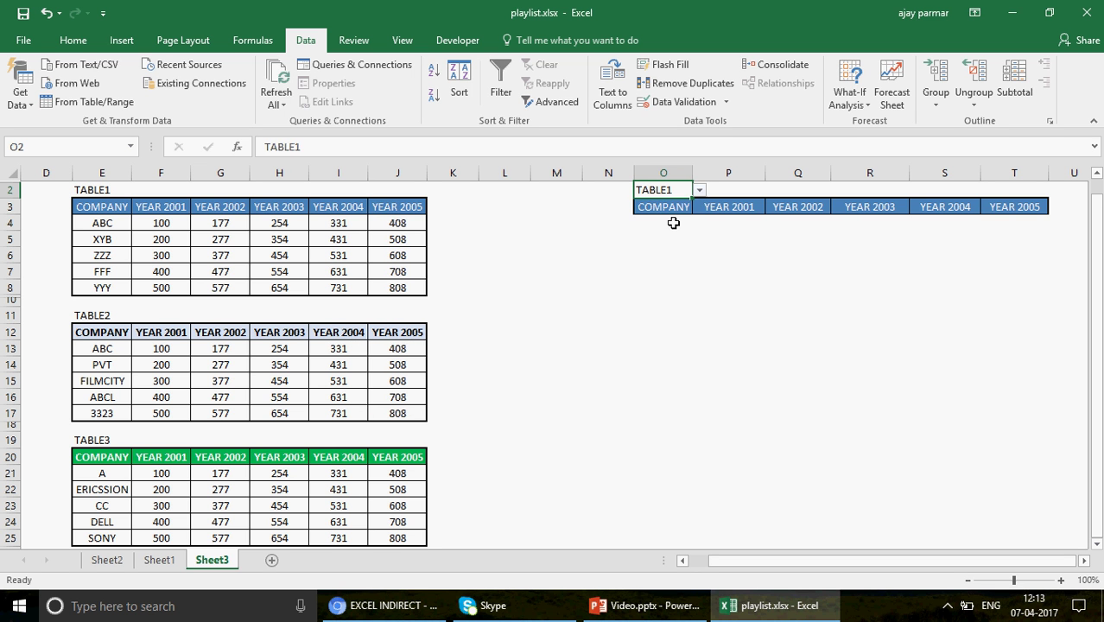
# Step: Apply All Borders to the range O4:T8 below the COMPANY and YEAR headers of the output table
pyautogui.click(674, 222)
pyautogui.keyDown('shift'); pyautogui.click(1039, 287); pyautogui.keyUp('shift')
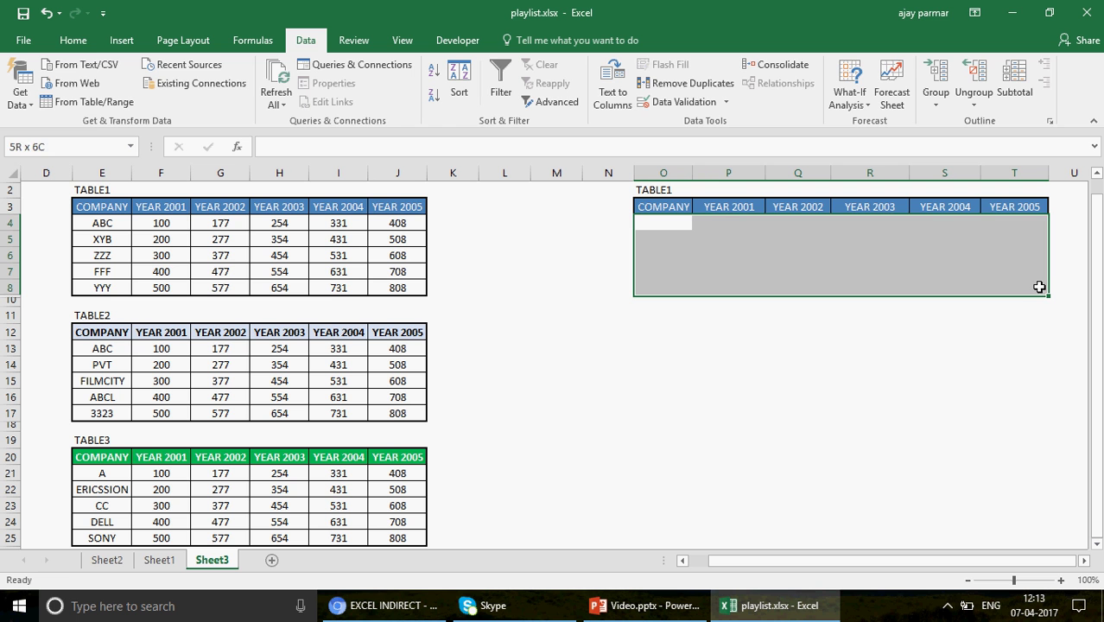
pyautogui.click(69, 41)
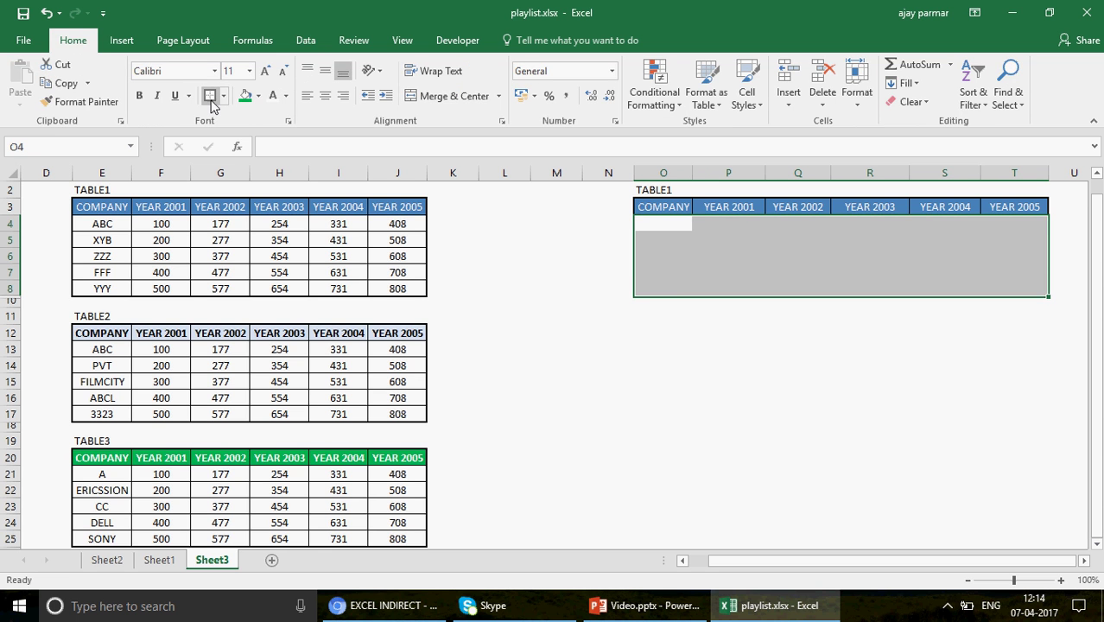
pyautogui.click(225, 96)
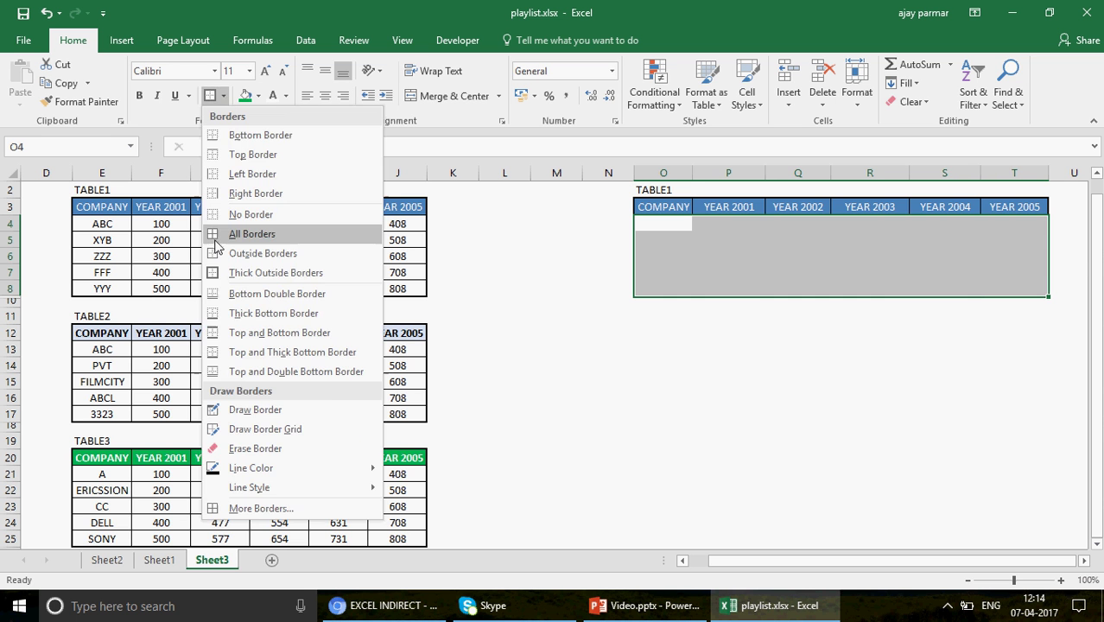
pyautogui.click(218, 234)
pyautogui.click(673, 224)
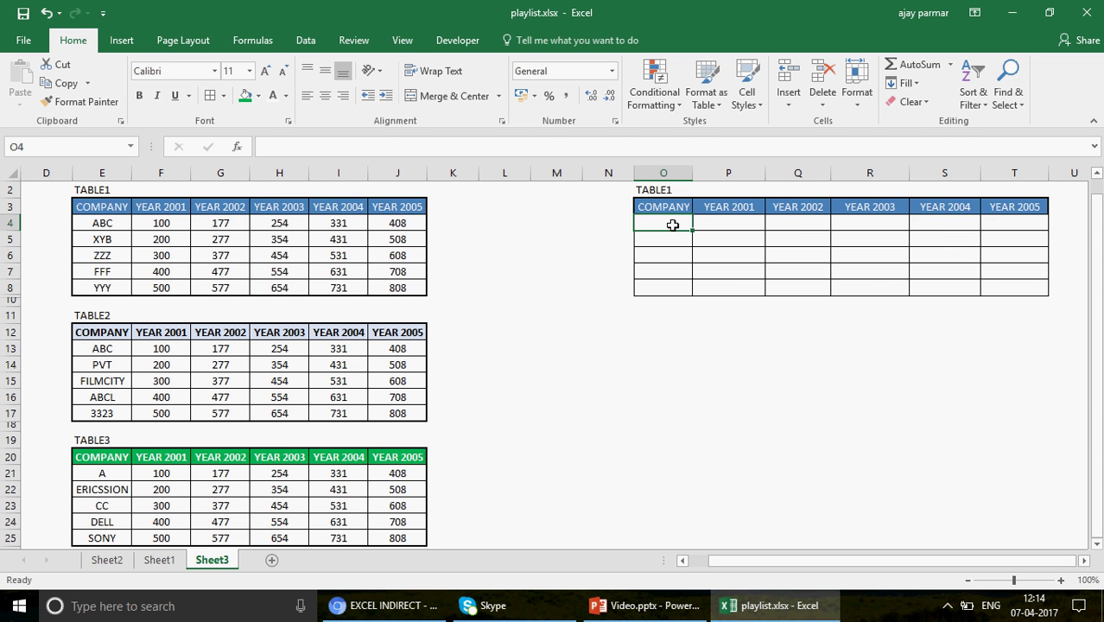
pyautogui.click(560, 226)
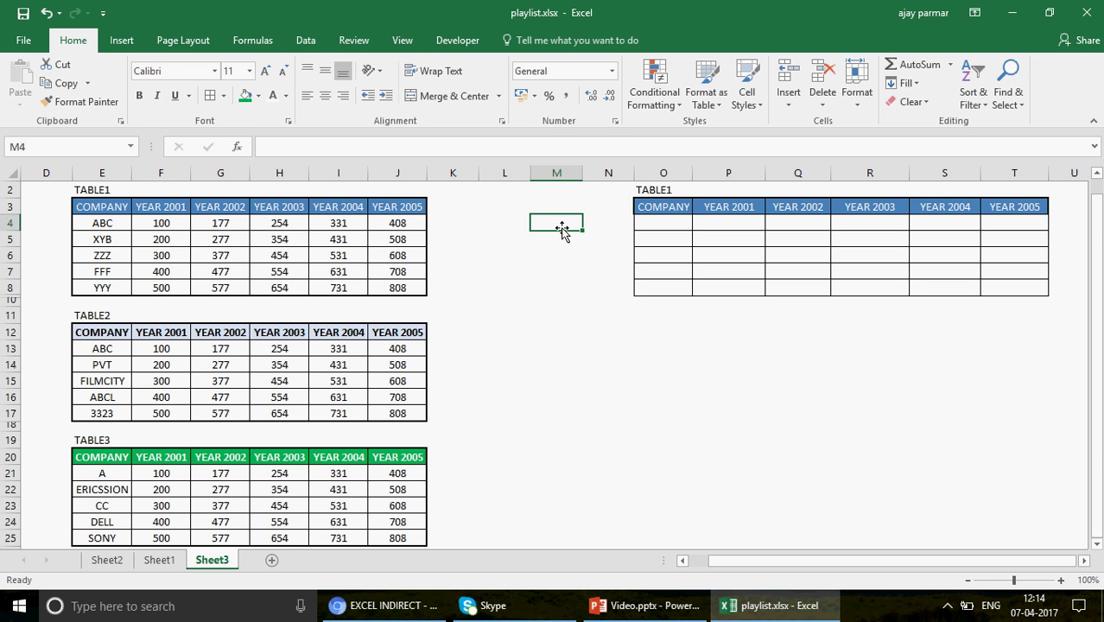
# Step: Enter a formula in cell M15 that references the COMPANY header of TABLE1, =E3
pyautogui.click(561, 379)
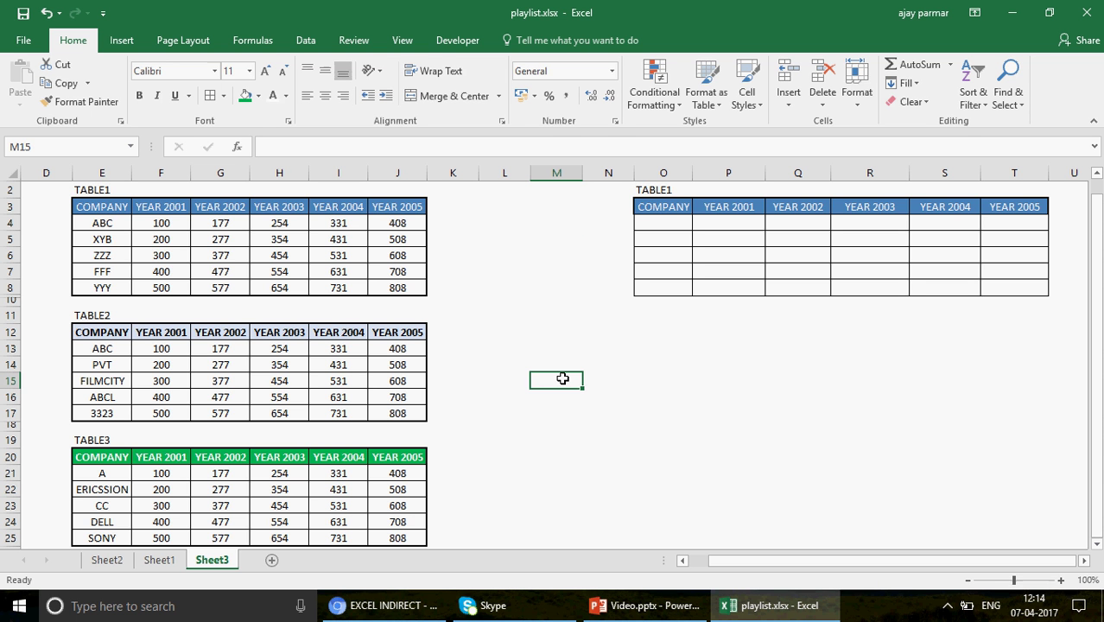
pyautogui.write('=')
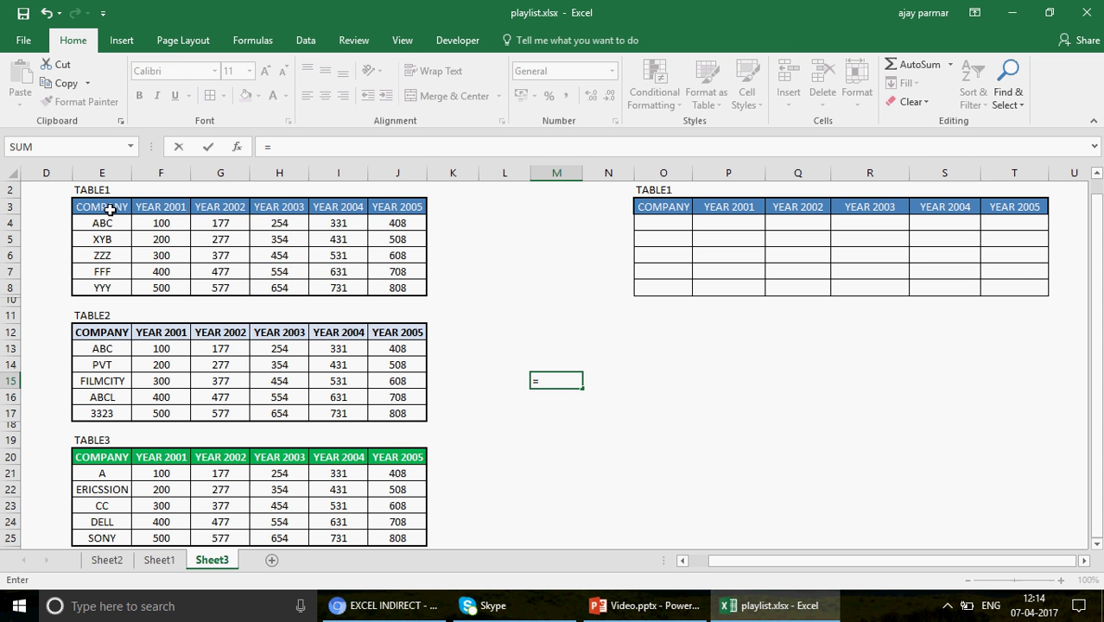
pyautogui.click(111, 209)
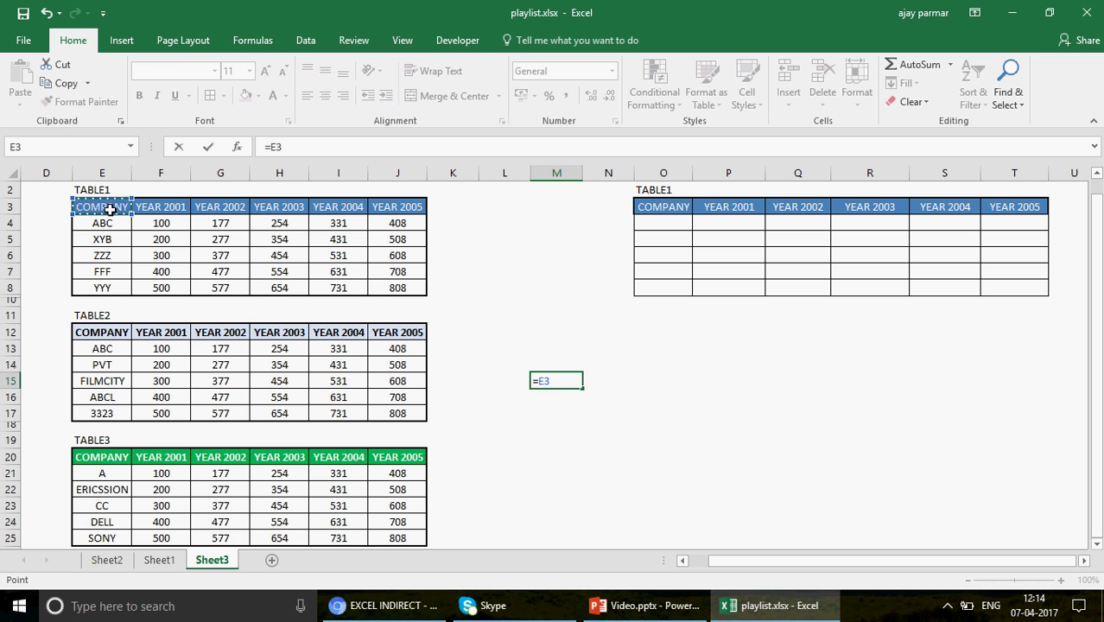
pyautogui.press('Return')
pyautogui.press('Up')
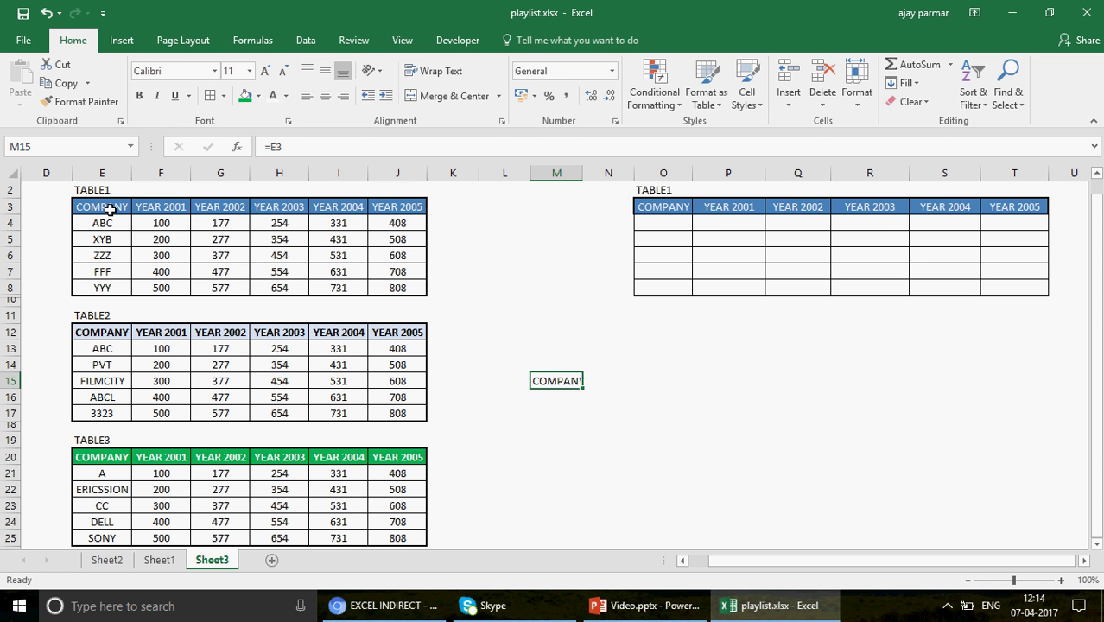
pyautogui.press('Right')
pyautogui.press('Right')
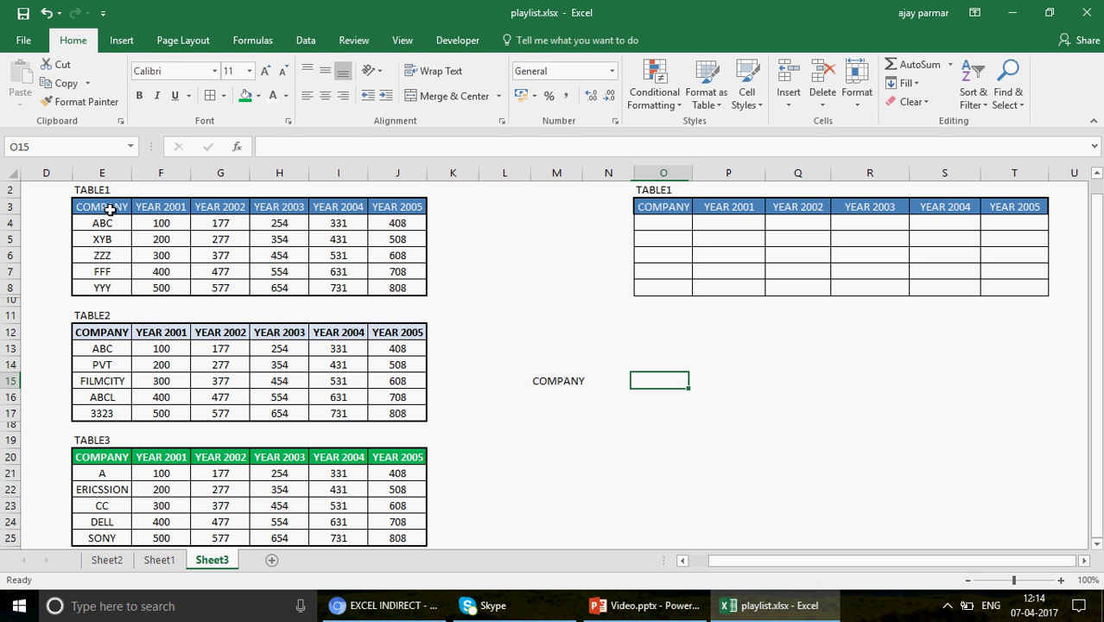
pyautogui.press('Left')
pyautogui.press('Left')
pyautogui.press('Down')
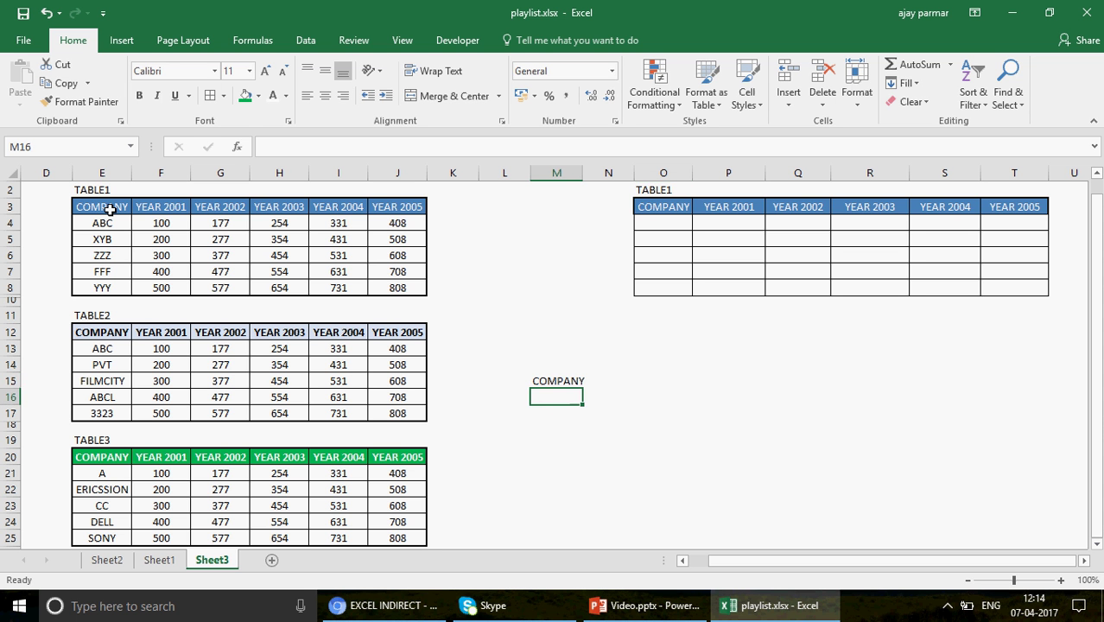
pyautogui.press('Up')
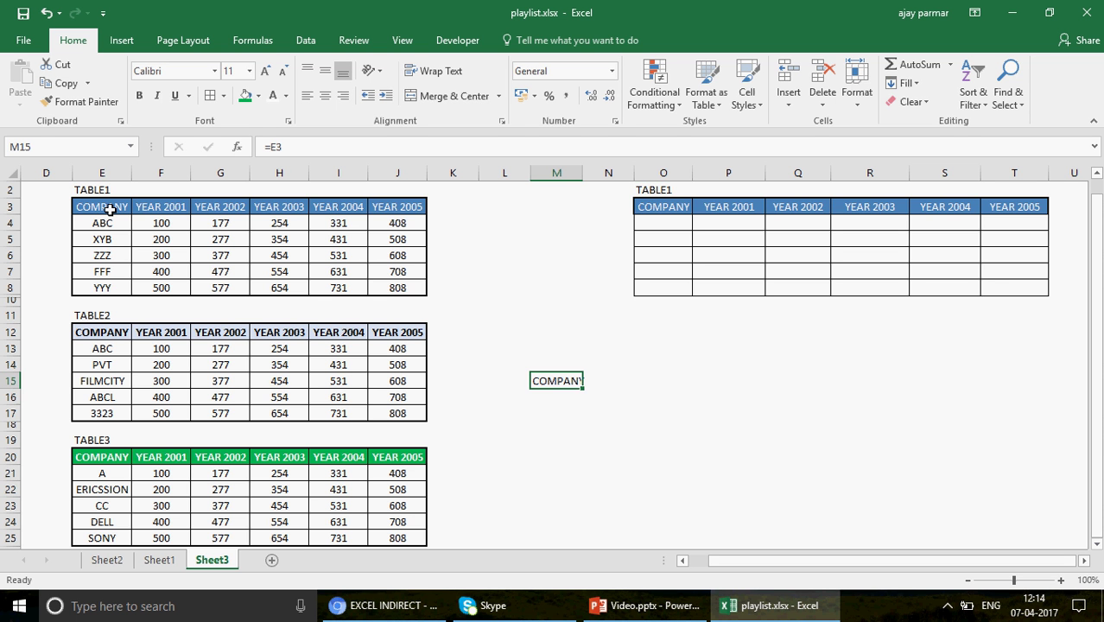
pyautogui.press('Down')
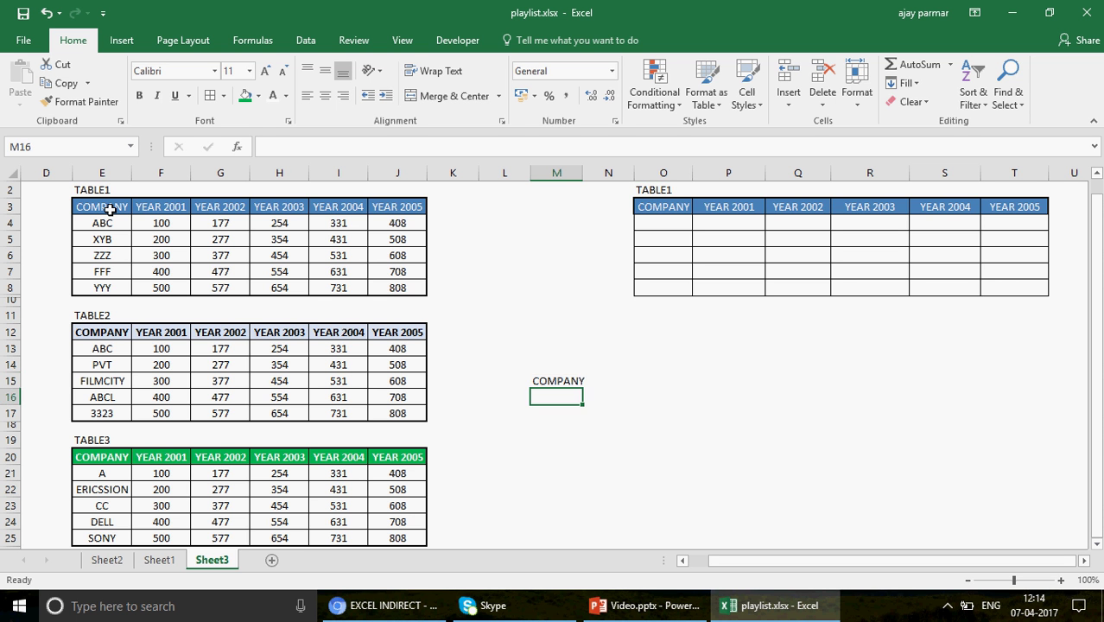
pyautogui.press('Up')
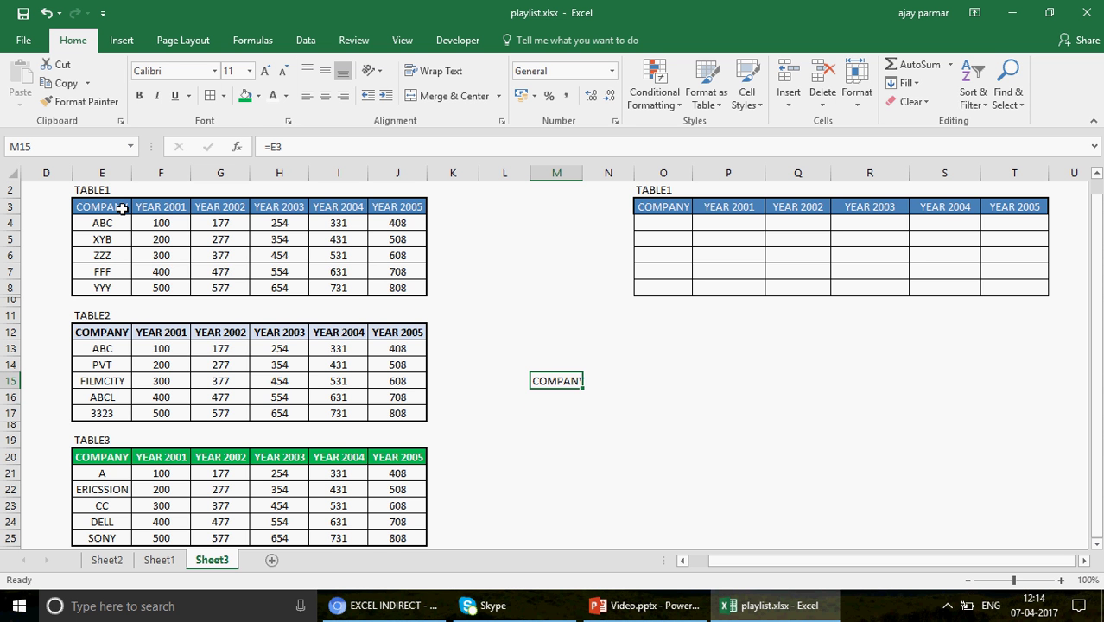
pyautogui.click(576, 399)
pyautogui.write('=')
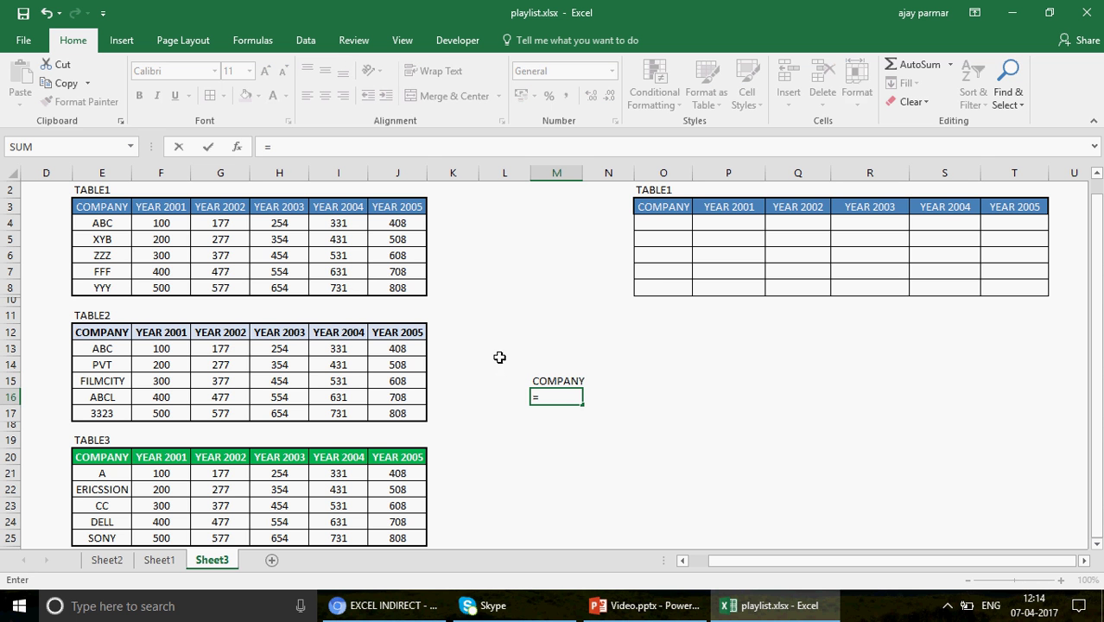
pyautogui.press('Escape')
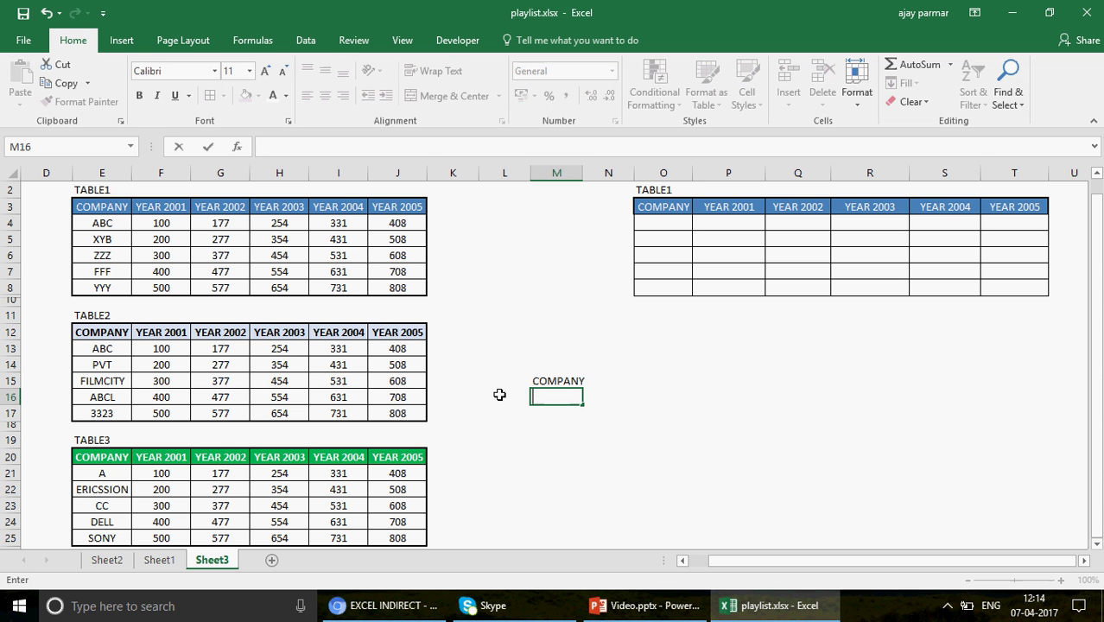
pyautogui.press('Return')
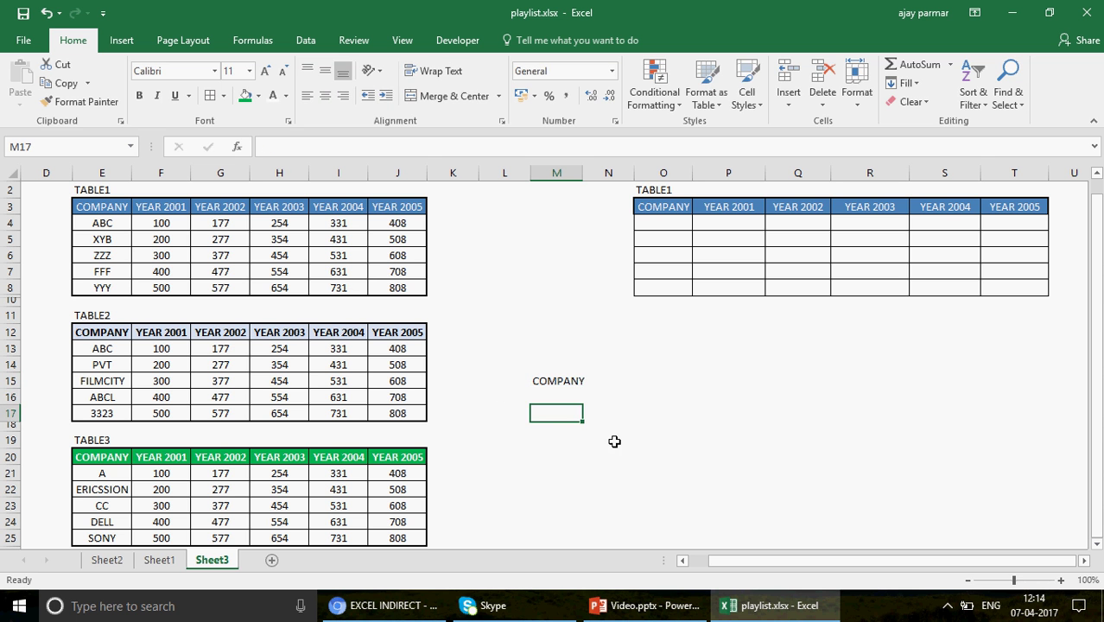
# Step: Enter the cell address E3 as plain text in cell M16
pyautogui.click(553, 395)
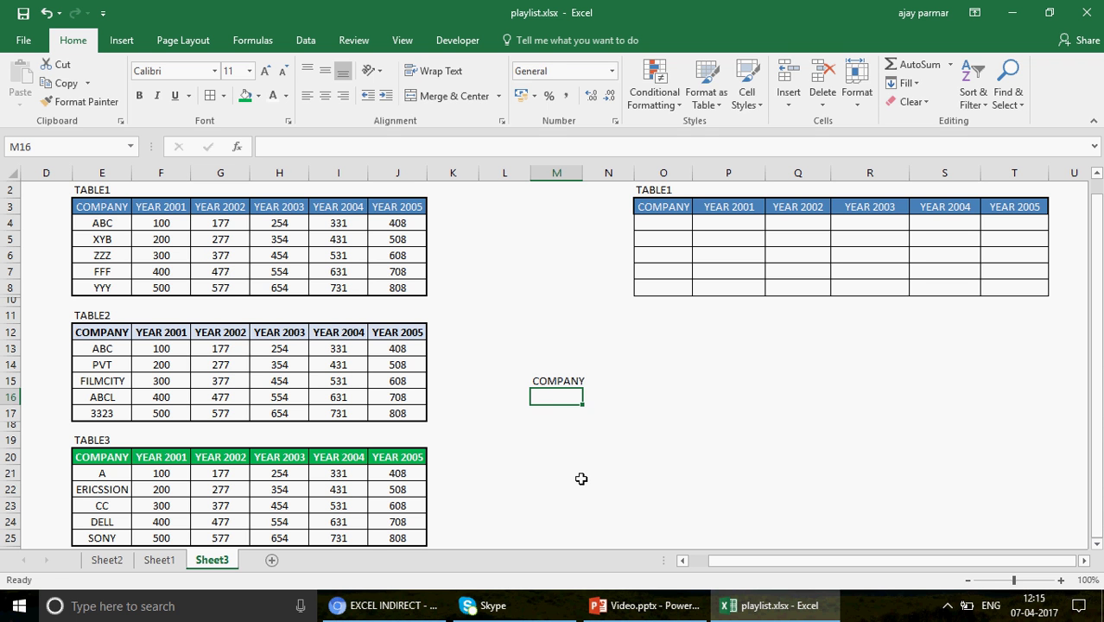
pyautogui.write('E3')
pyautogui.press('Return')
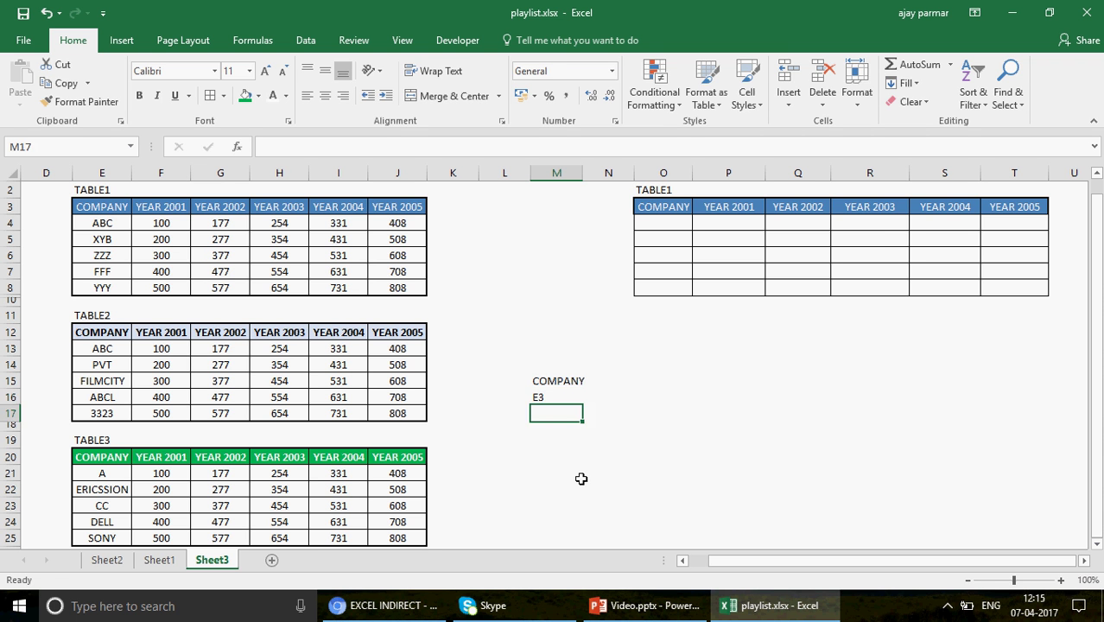
pyautogui.press('Up')
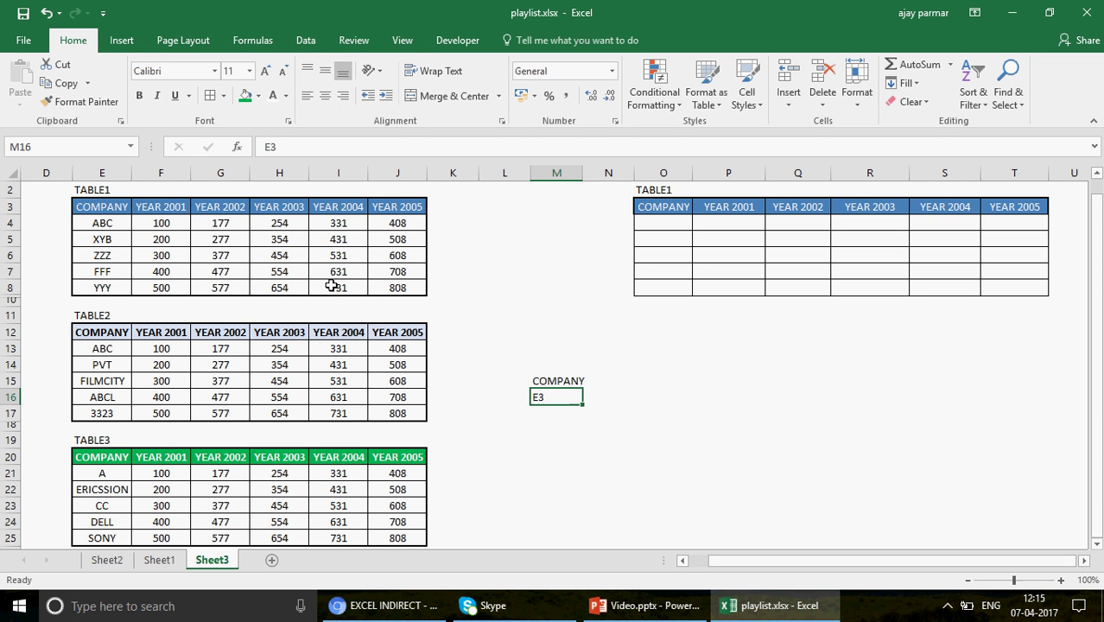
# Step: Enter the formula =INDIRECT(M16) in cell N16 so it resolves the address text held in M16
pyautogui.press('Right')
pyautogui.write('=INDI')
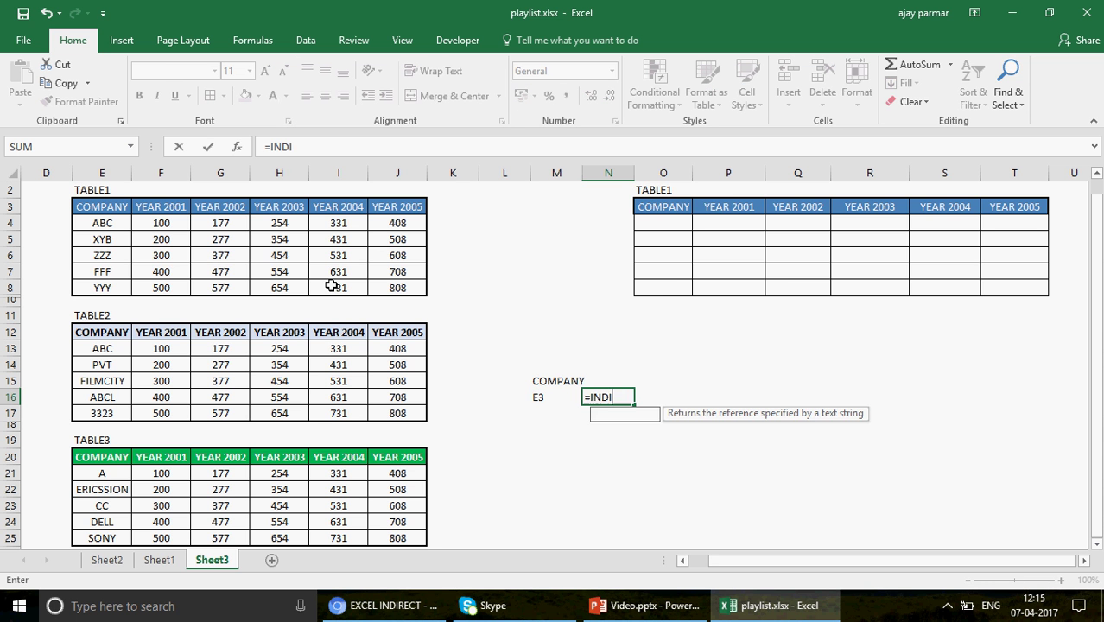
pyautogui.write('RECT(')
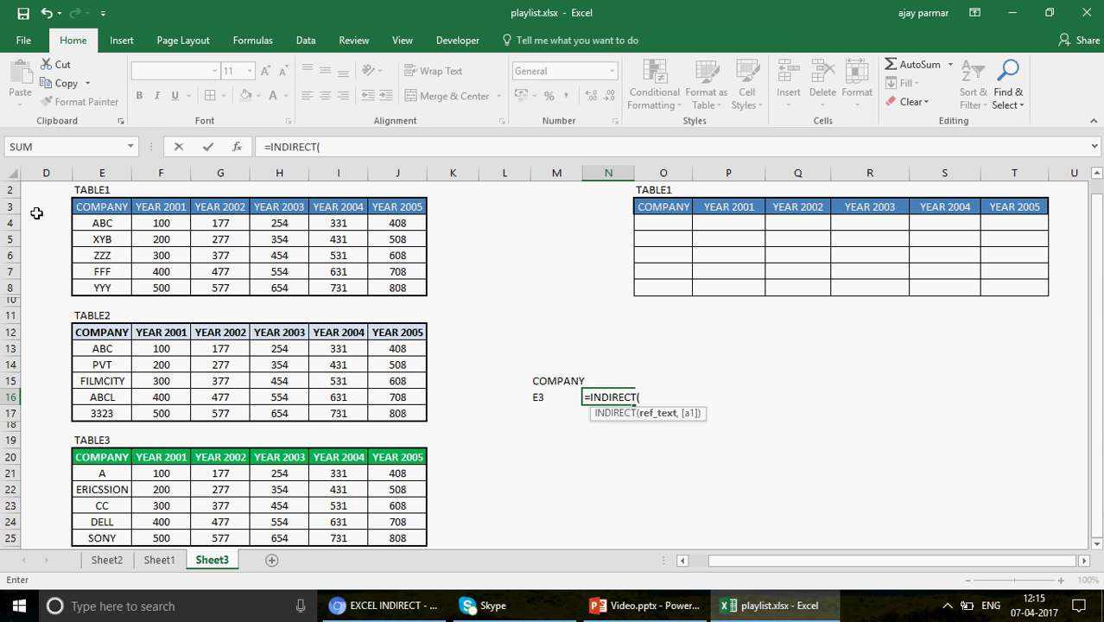
pyautogui.click(99, 213)
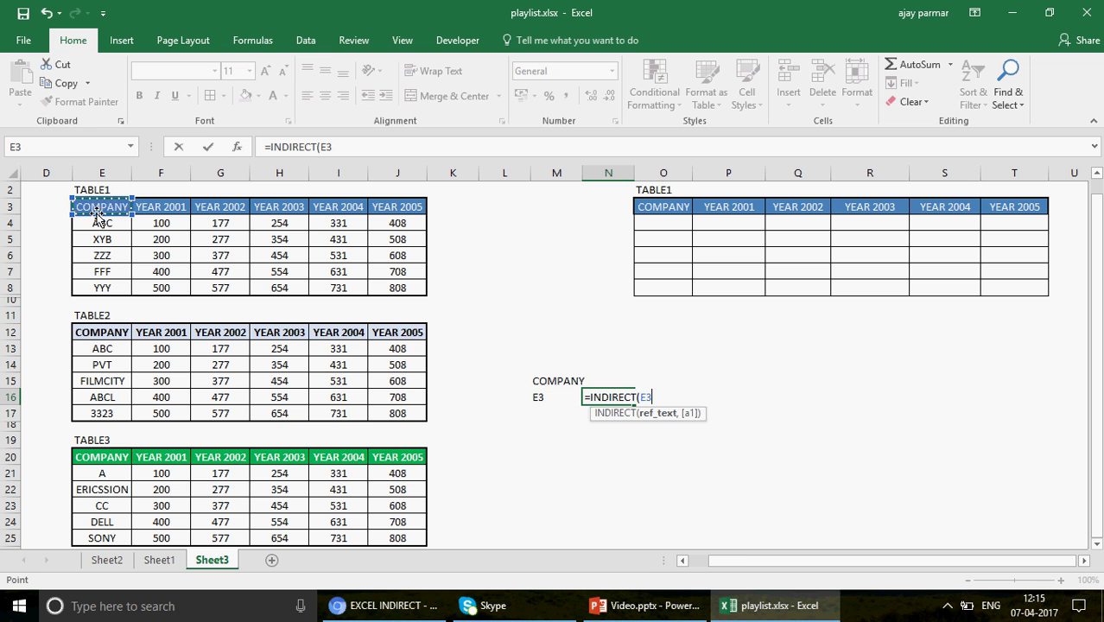
pyautogui.press('BackSpace')
pyautogui.press('BackSpace')
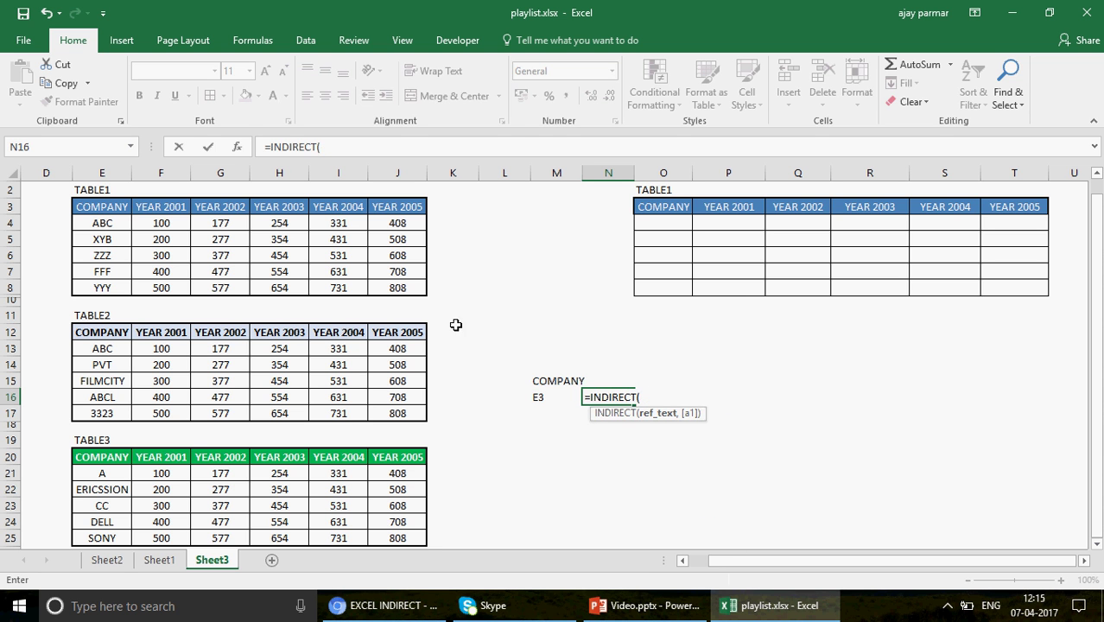
pyautogui.click(533, 401)
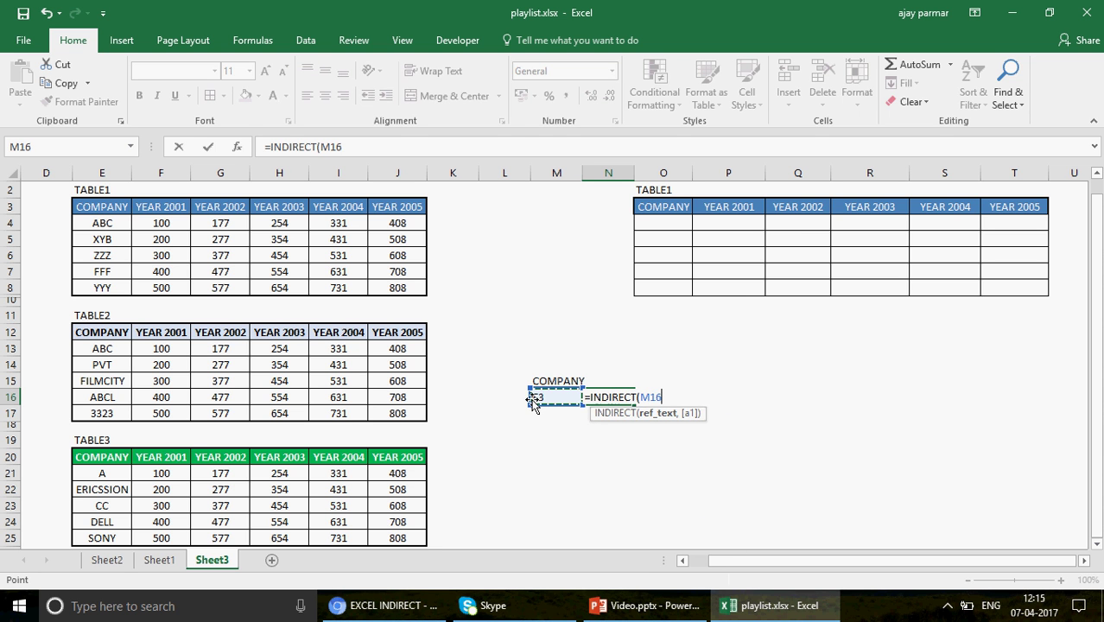
pyautogui.write(')')
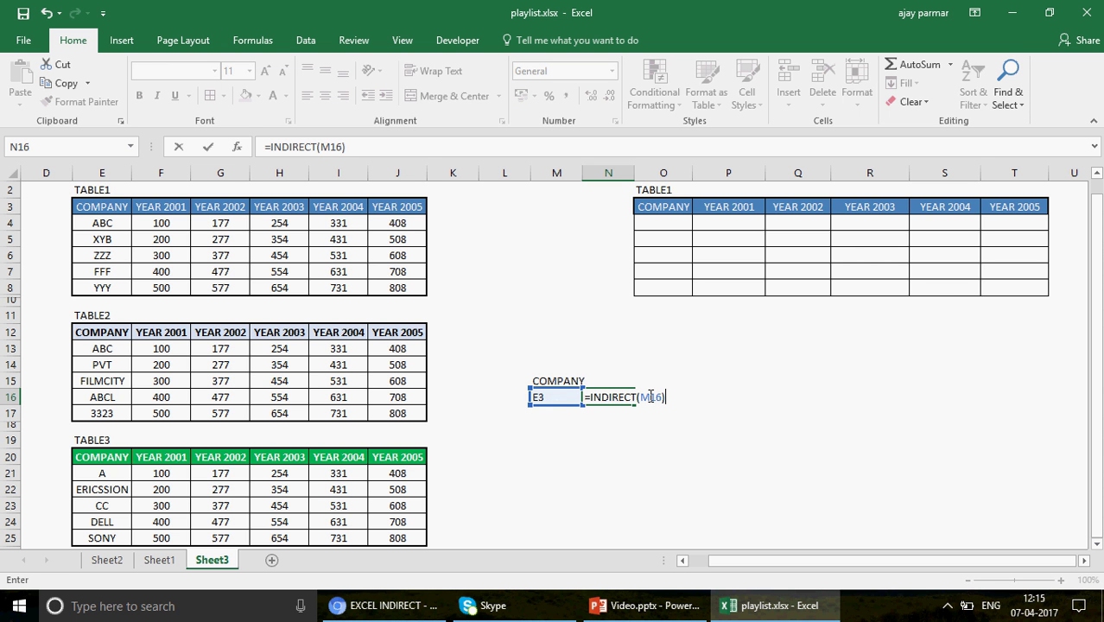
pyautogui.click(331, 147)
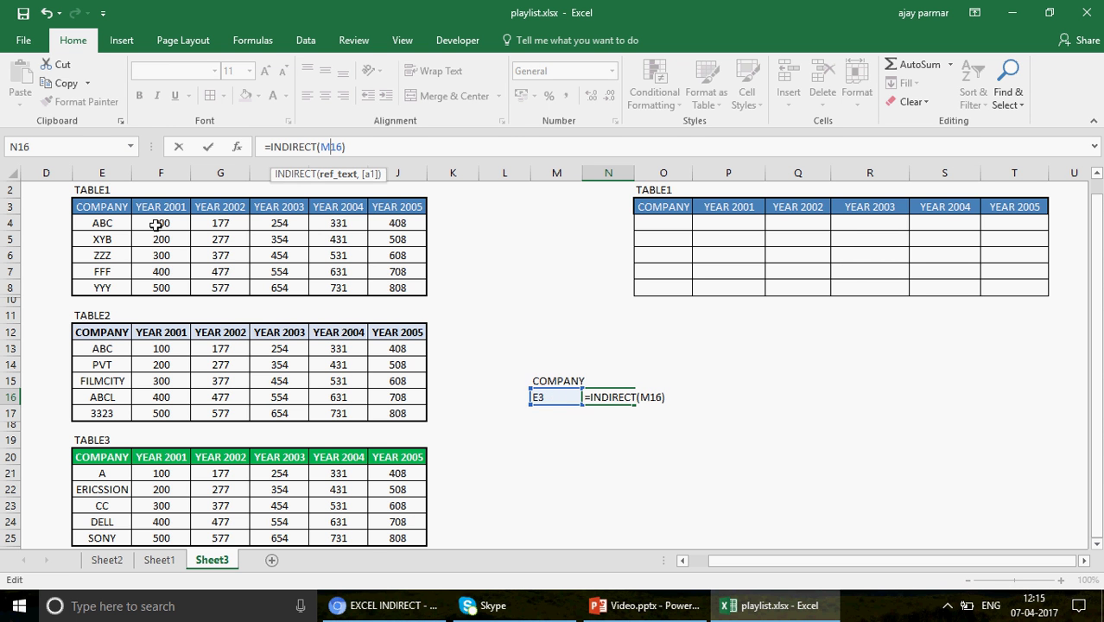
pyautogui.press('Return')
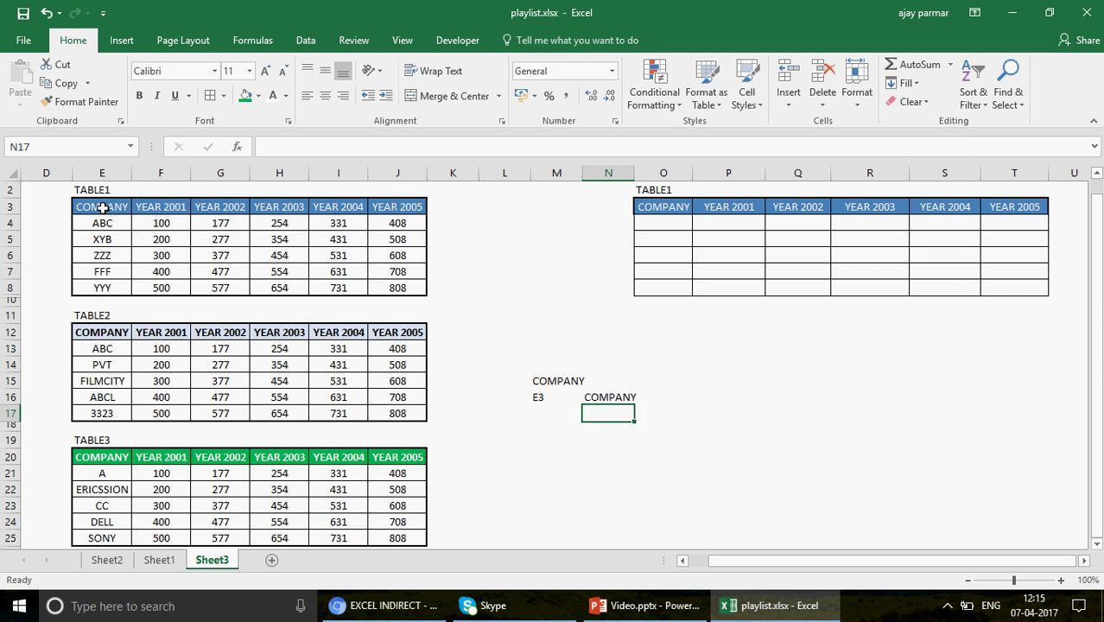
pyautogui.press('Up')
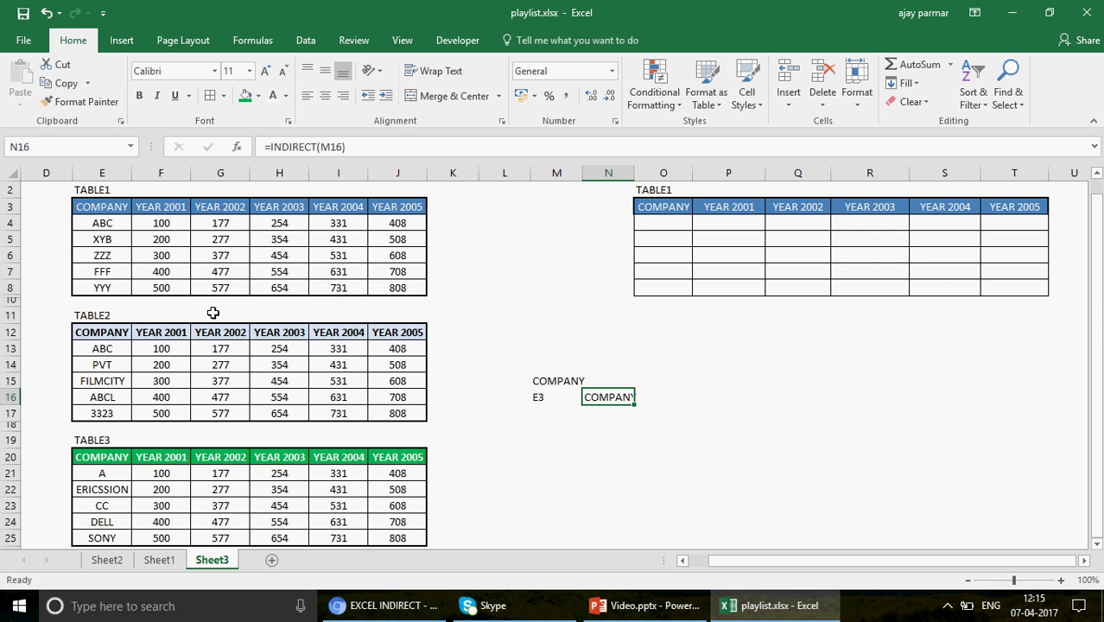
# Step: Try the incomplete address E in cell M16 and check how the INDIRECT formula in N16 responds
pyautogui.click(550, 397)
pyautogui.write('E')
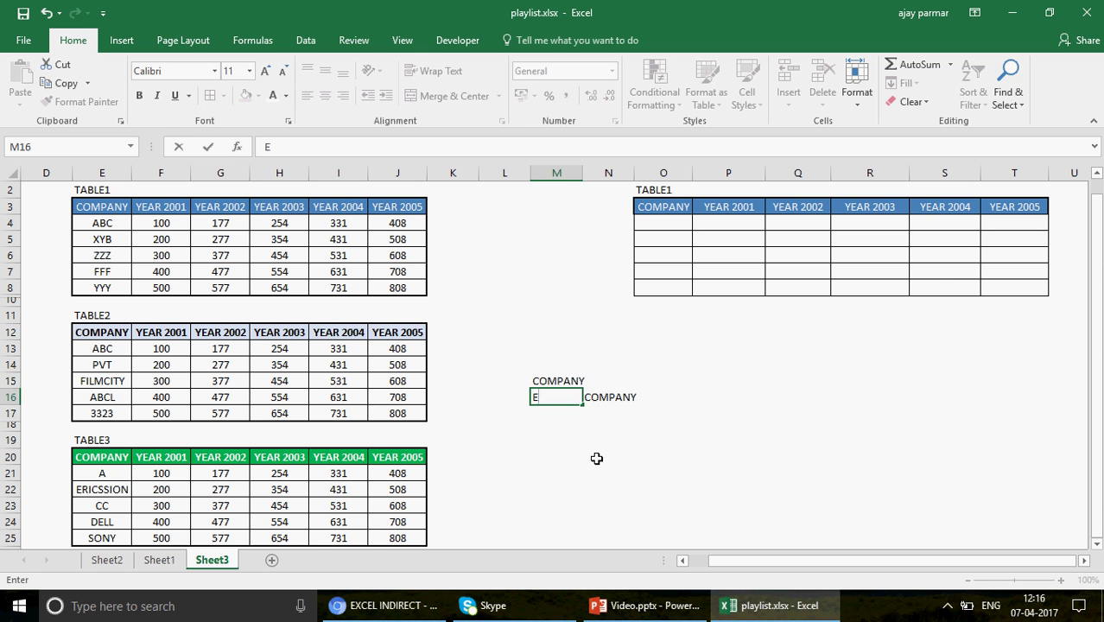
pyautogui.press('Return')
pyautogui.press('Up')
pyautogui.press('Right')
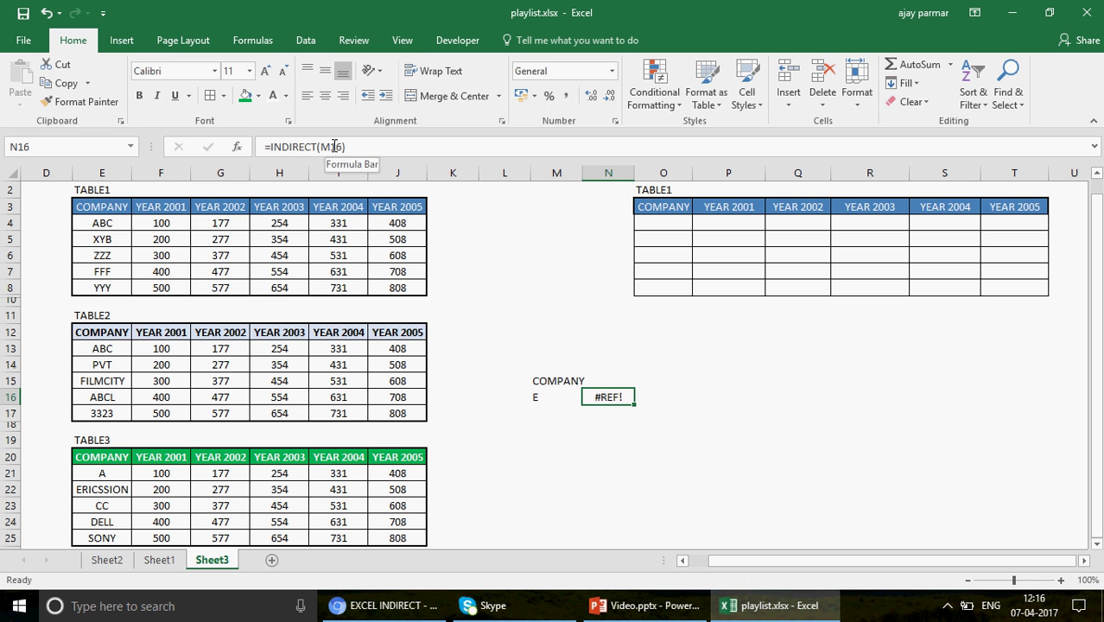
pyautogui.click(551, 397)
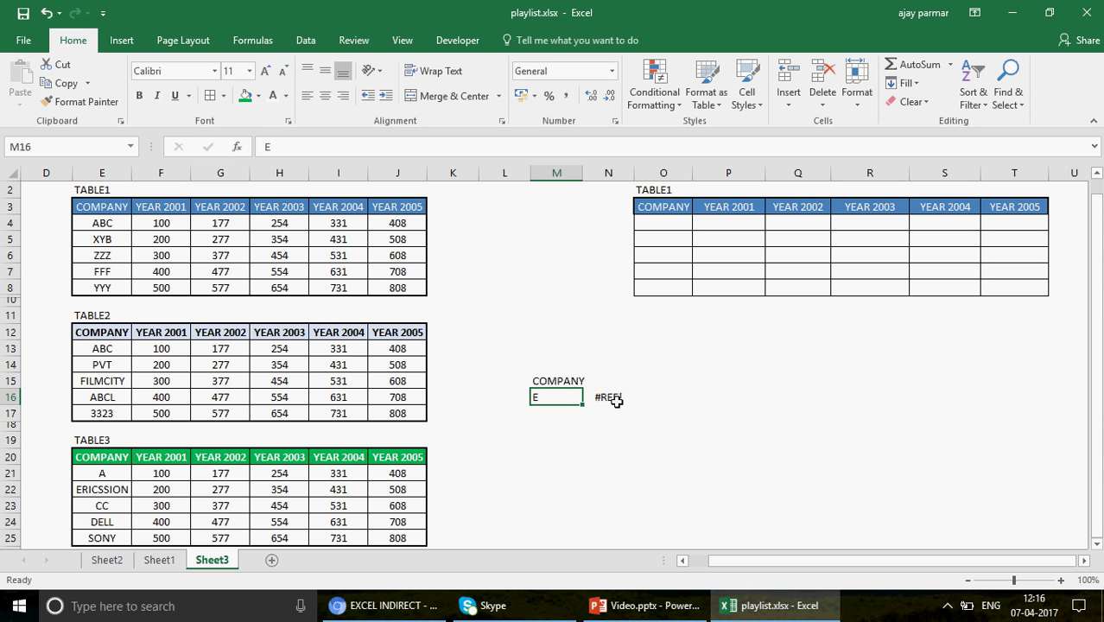
pyautogui.click(617, 400)
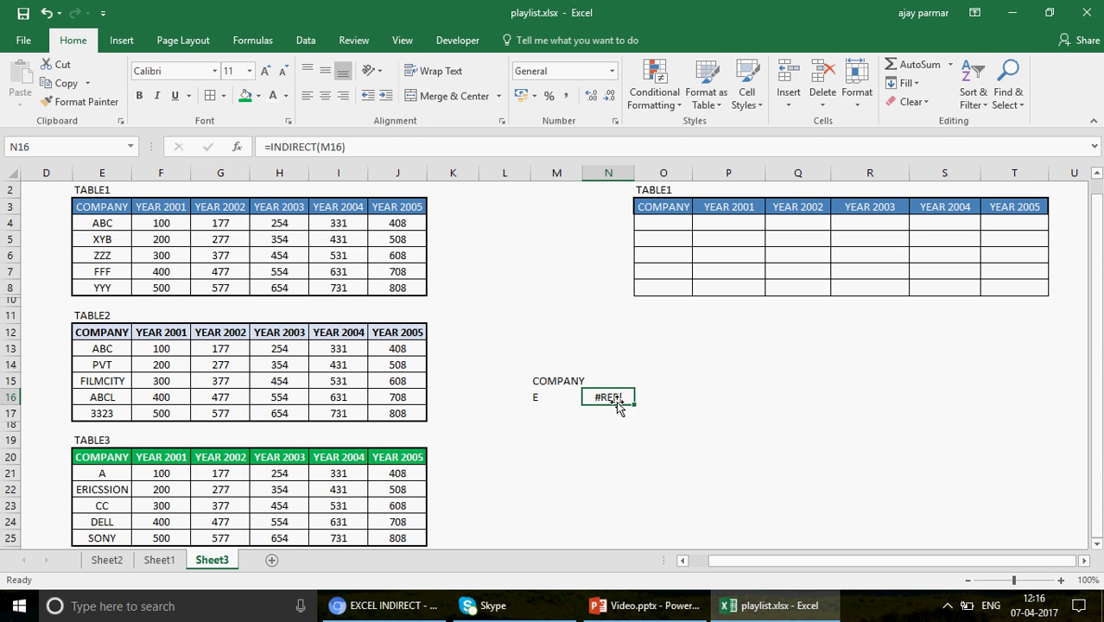
# Step: Set the address text in cell M16 to E4 and review the INDIRECT formula in N16
pyautogui.click(565, 396)
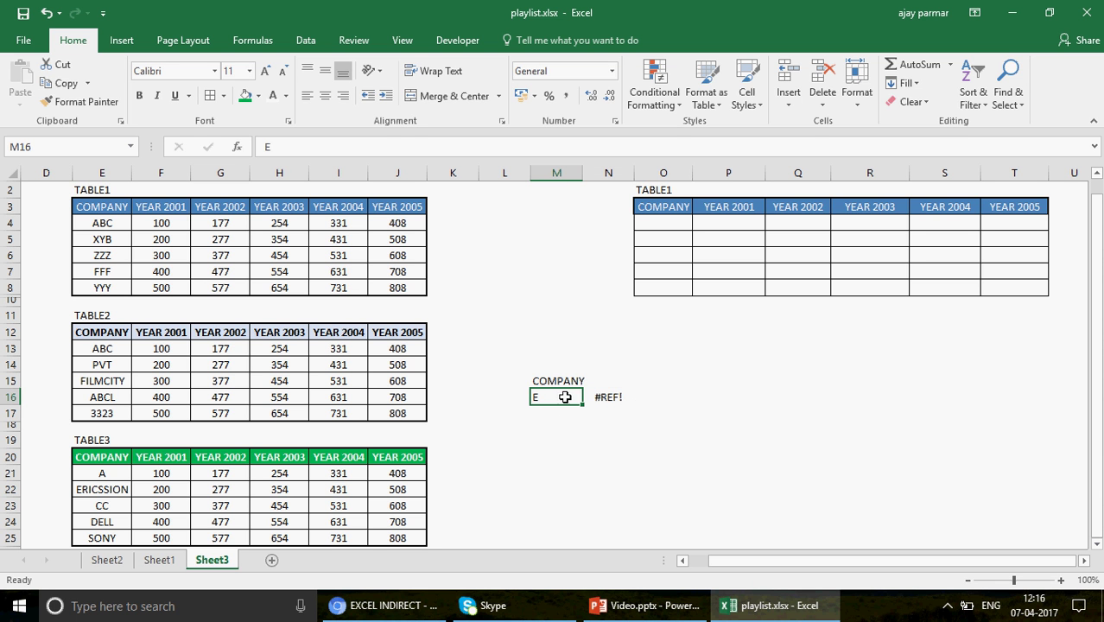
pyautogui.write('E4')
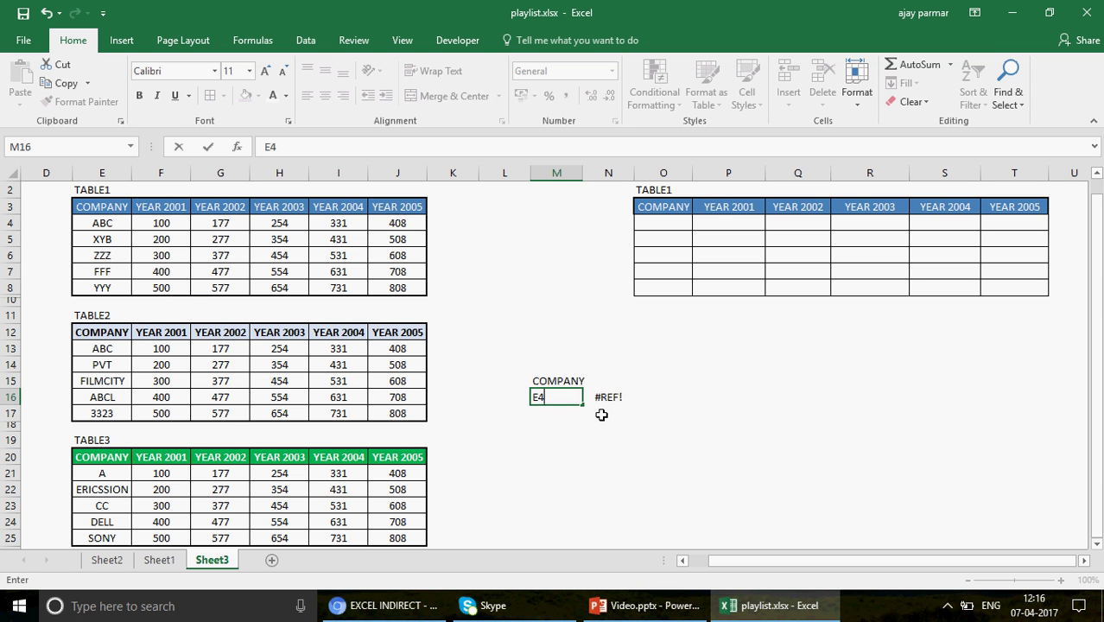
pyautogui.press('Tab')
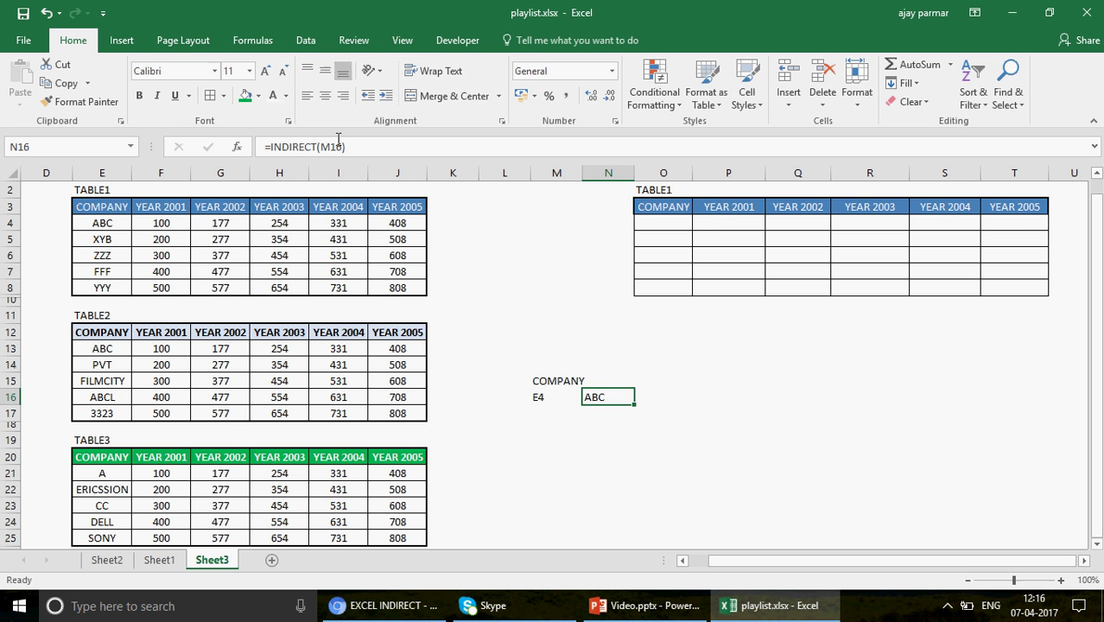
pyautogui.click(338, 142)
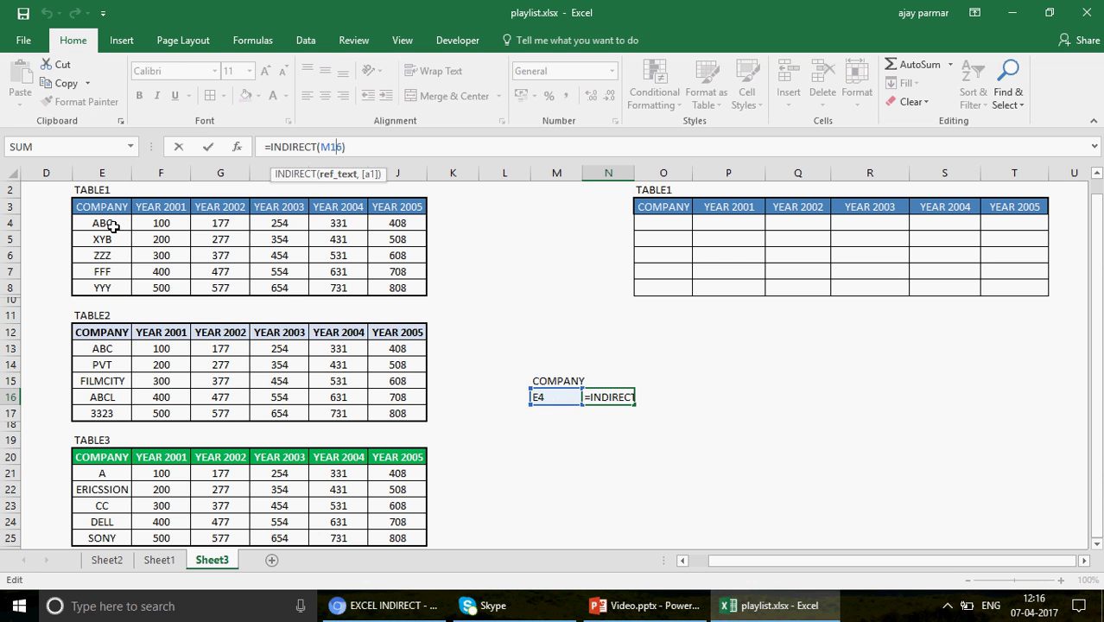
pyautogui.hotkey('ctrl', 'Return')
# Step: Leave the formula unchanged and clear the INDIRECT demonstration cells M15:N16
pyautogui.press('Up')
pyautogui.press('Left')
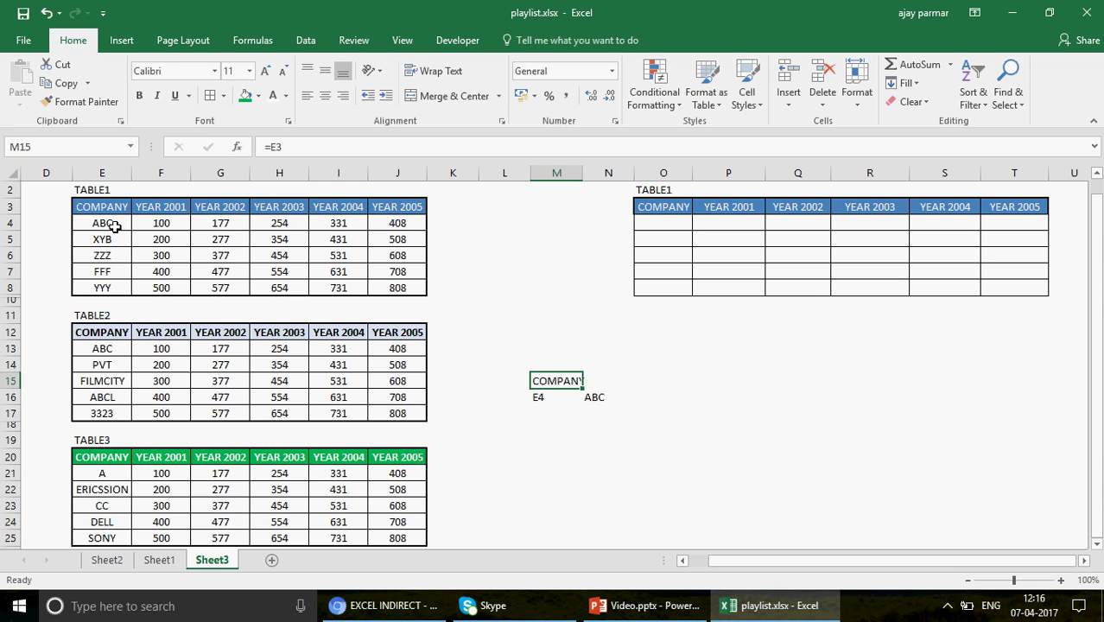
pyautogui.hotkey('shift', 'Right')
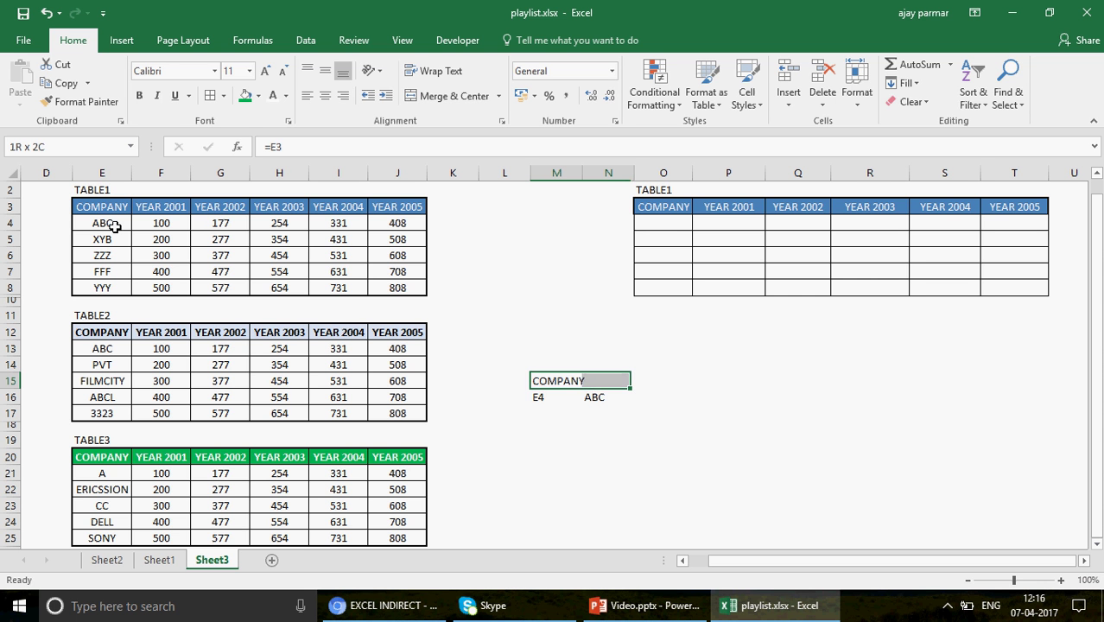
pyautogui.hotkey('shift', 'Down')
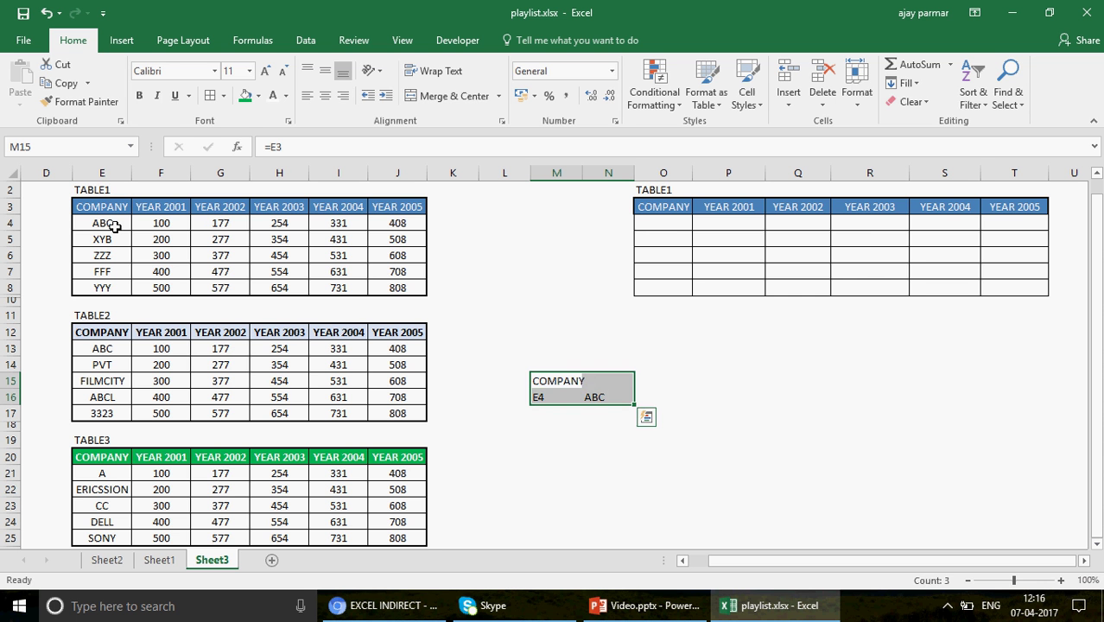
pyautogui.press('Delete')
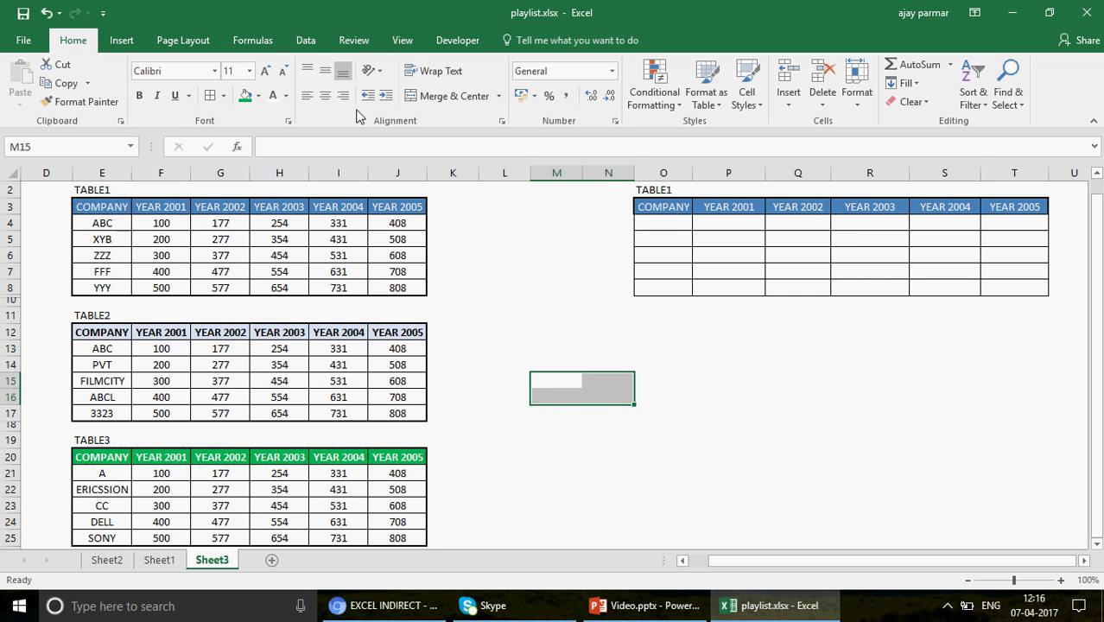
# Step: Examine the output table's selector cell O2 and its first data row against cells E4 to H4 of TABLE1
pyautogui.click(664, 189)
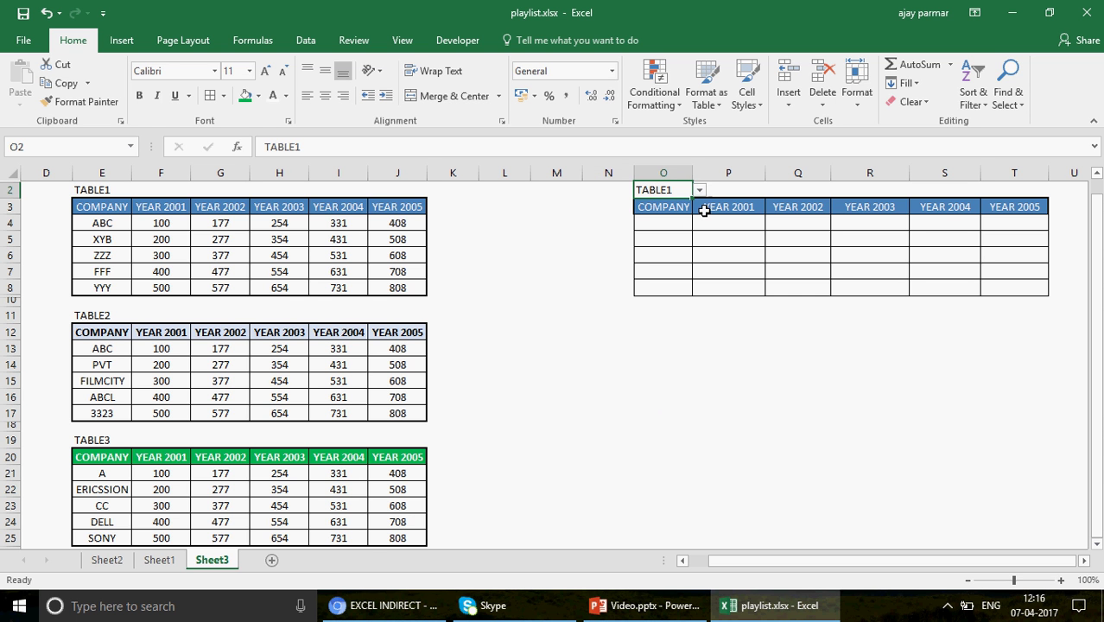
pyautogui.click(607, 224)
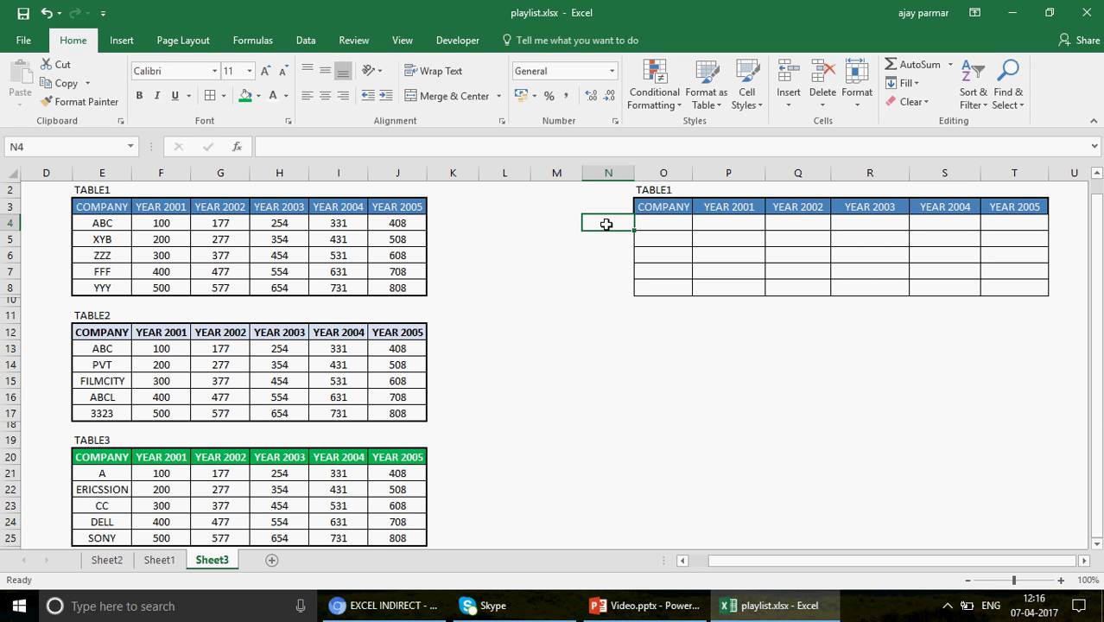
pyautogui.click(678, 226)
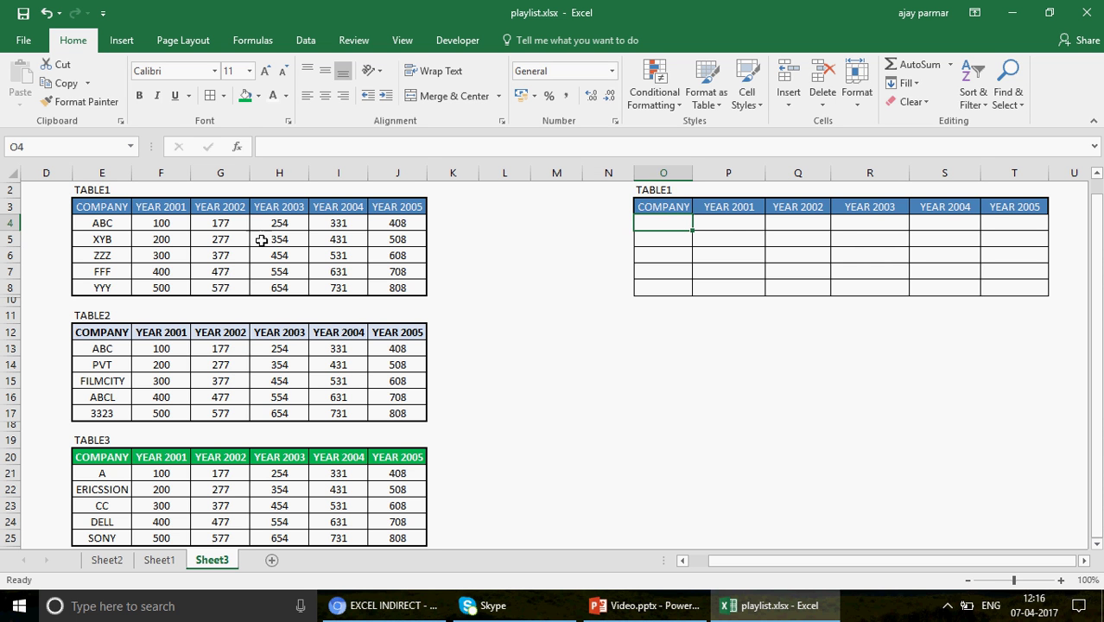
pyautogui.click(104, 224)
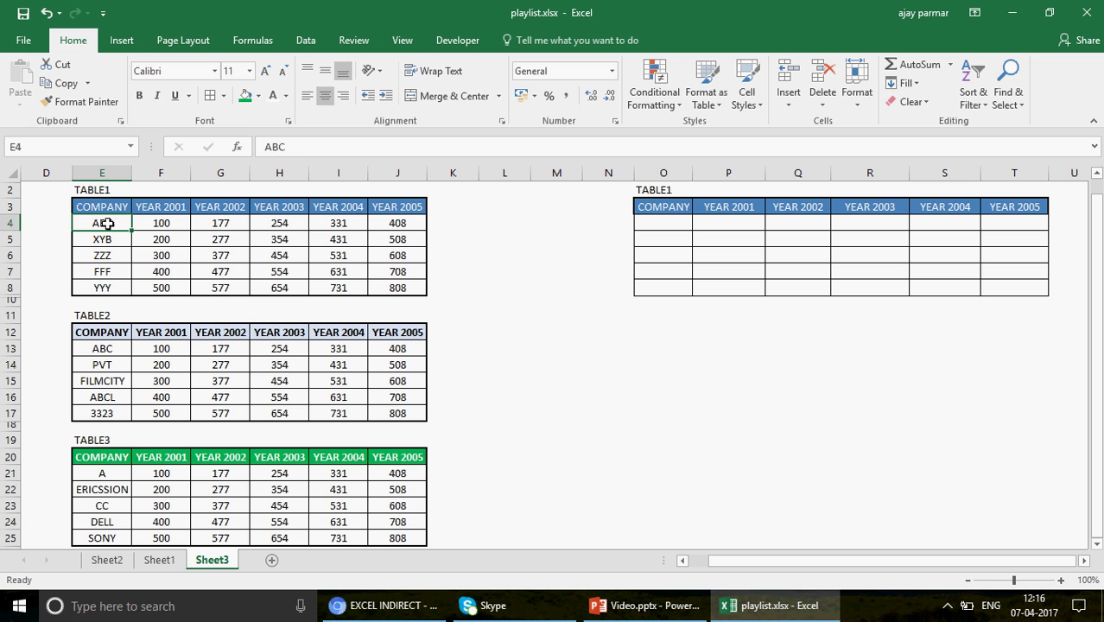
pyautogui.click(162, 223)
pyautogui.click(216, 227)
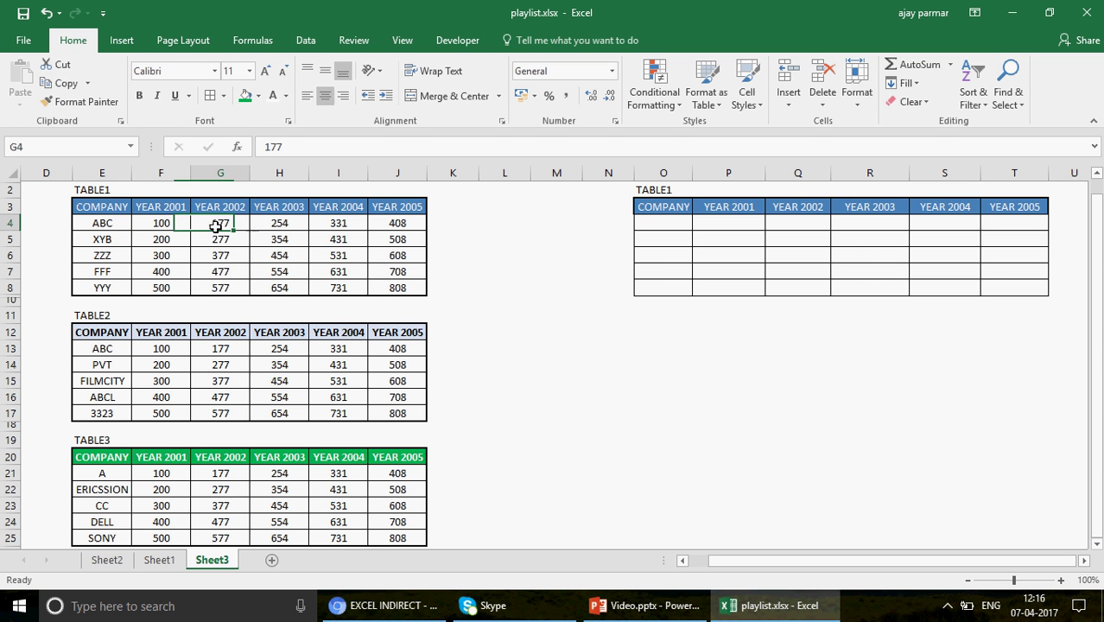
pyautogui.click(272, 226)
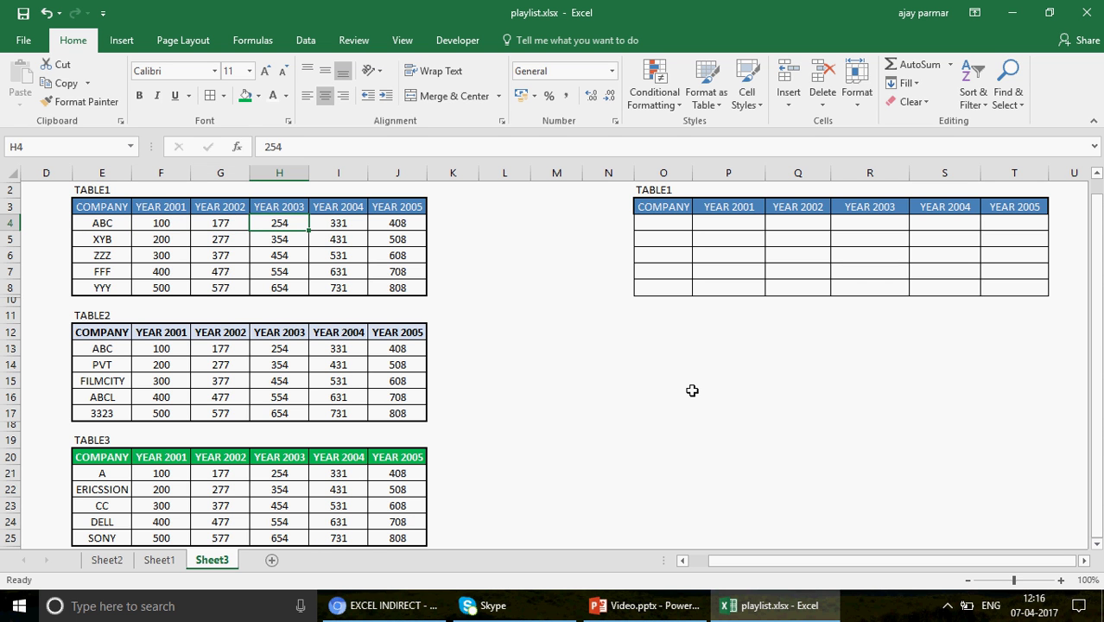
# Step: Enter the cell addresses E4, F4 and G4 as plain text in cells O13, P13 and Q13
pyautogui.click(671, 346)
pyautogui.write('E')
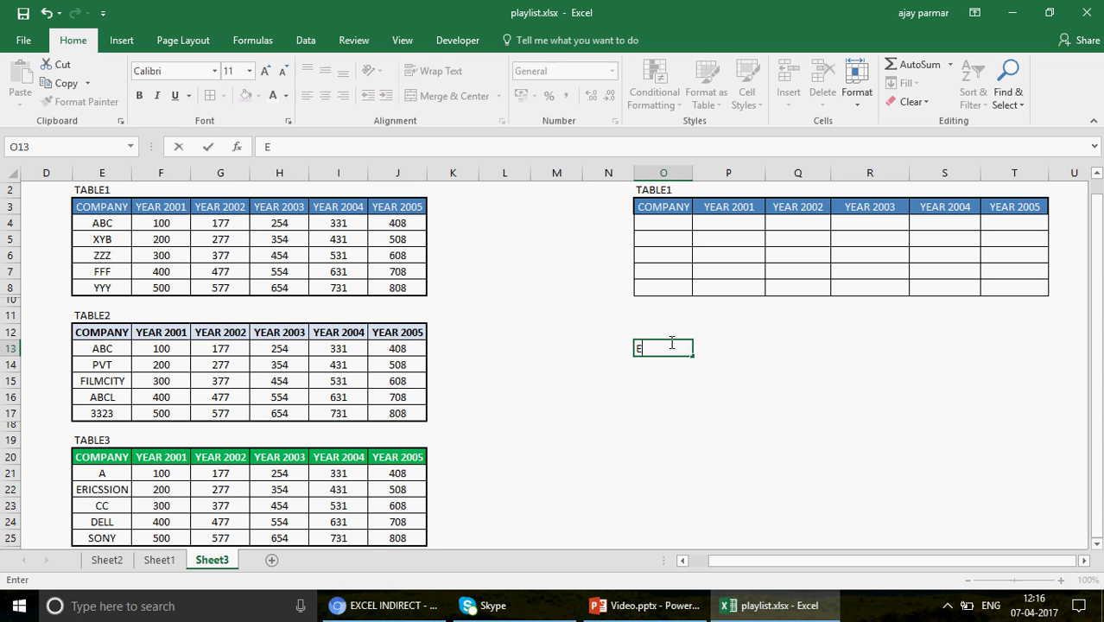
pyautogui.write('4')
pyautogui.press('Return')
pyautogui.press('Up')
pyautogui.press('Right')
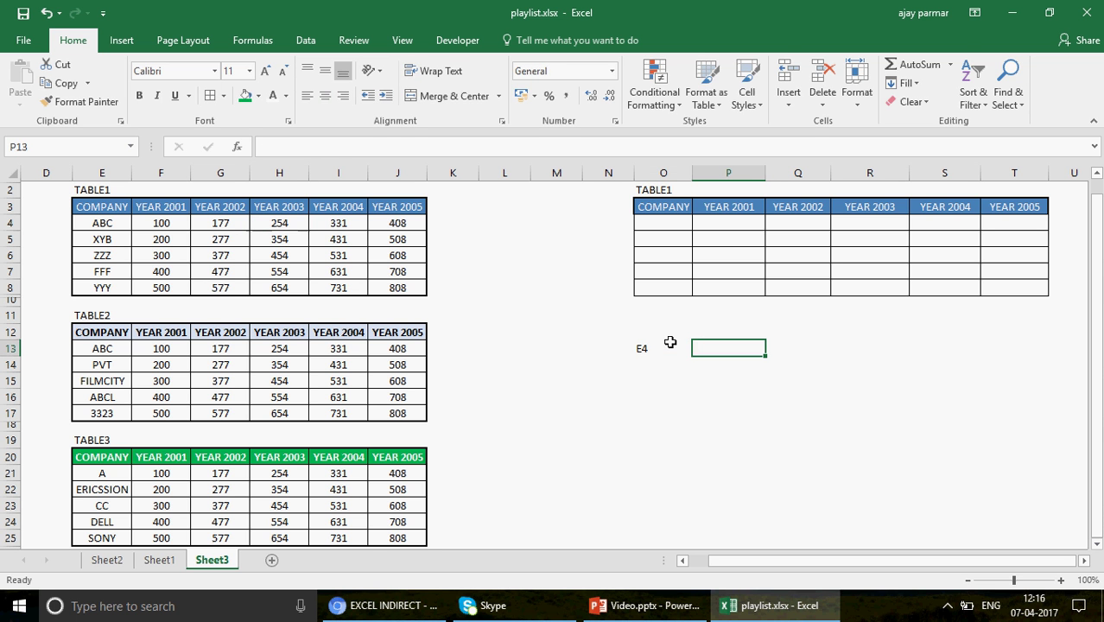
pyautogui.write('F4')
pyautogui.press('Return')
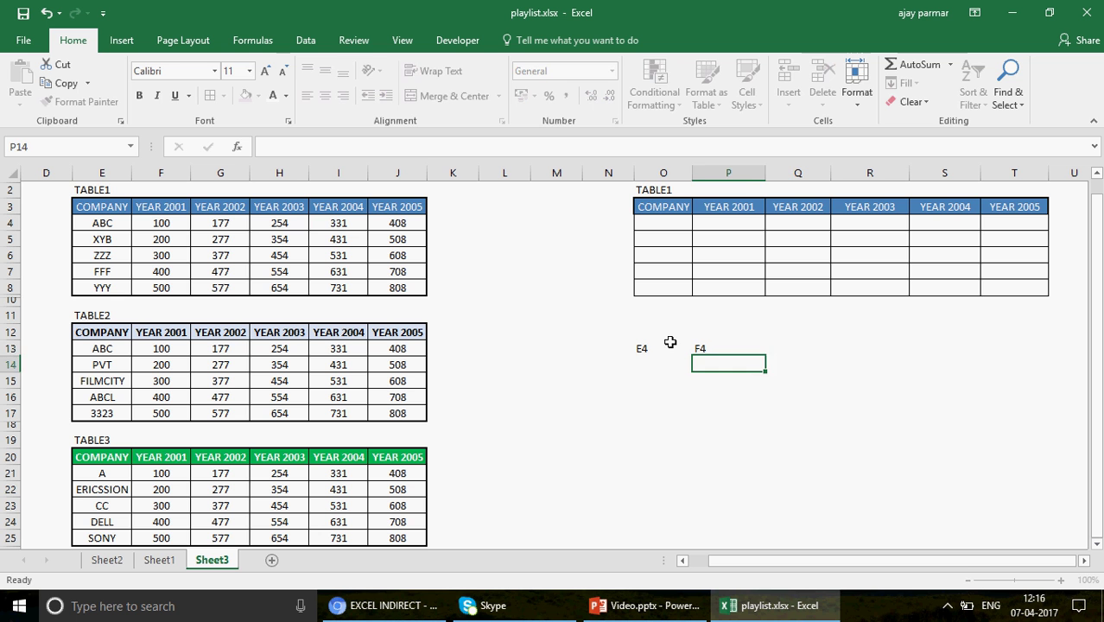
pyautogui.press('Up')
pyautogui.press('Right')
pyautogui.write('G4')
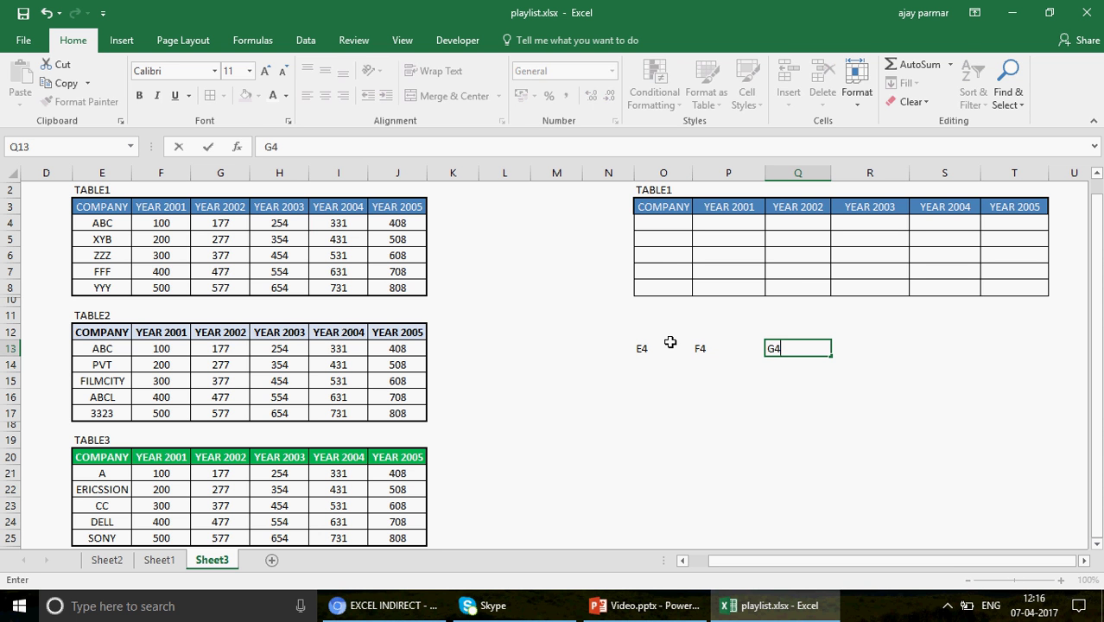
pyautogui.hotkey('ctrl', 'Return')
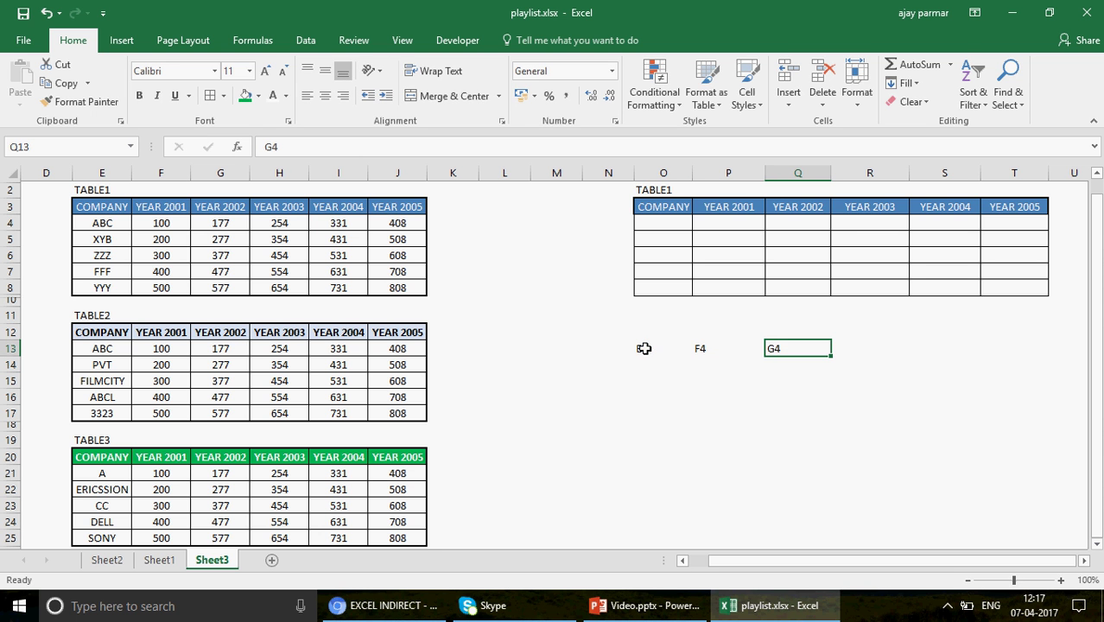
pyautogui.click(644, 348)
pyautogui.keyDown('shift'); pyautogui.click(798, 349); pyautogui.keyUp('shift')
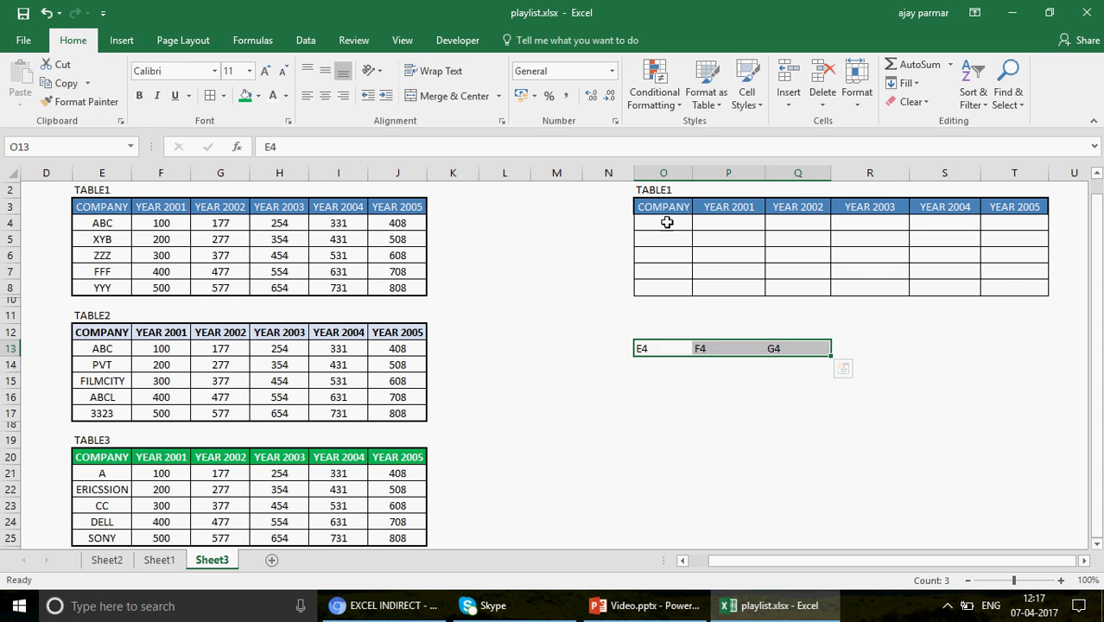
# Step: Enter the formula =INDIRECT(O13) in cell O4, the first COMPANY cell of the output table
pyautogui.click(666, 223)
pyautogui.write('=INDIRC')
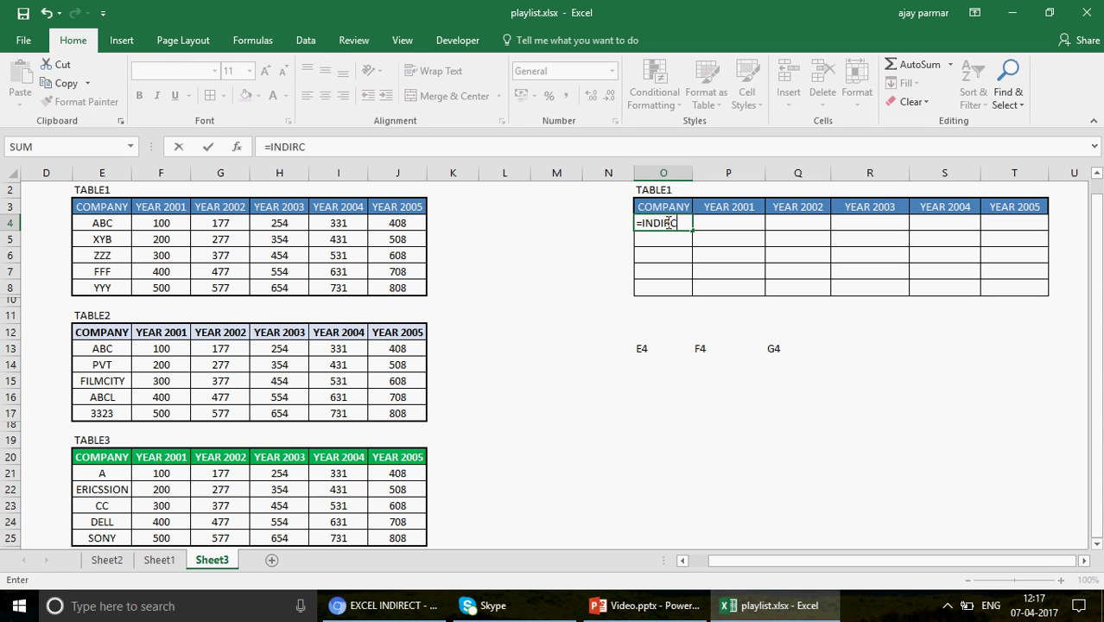
pyautogui.write('T(')
pyautogui.press('BackSpace')
pyautogui.press('BackSpace')
pyautogui.write('ECT(')
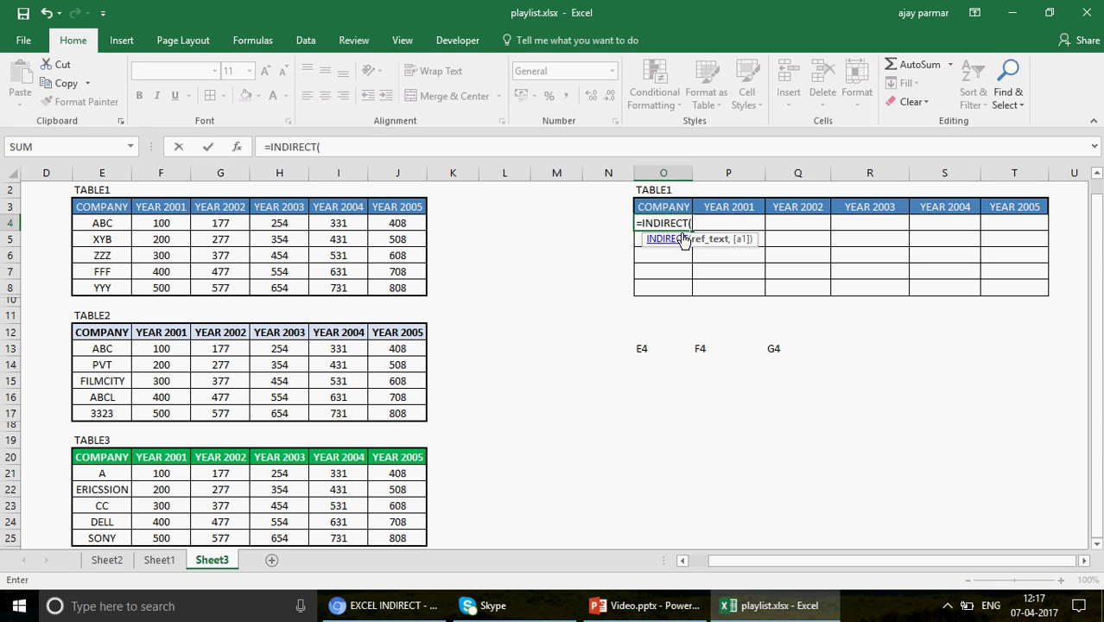
pyautogui.click(648, 346)
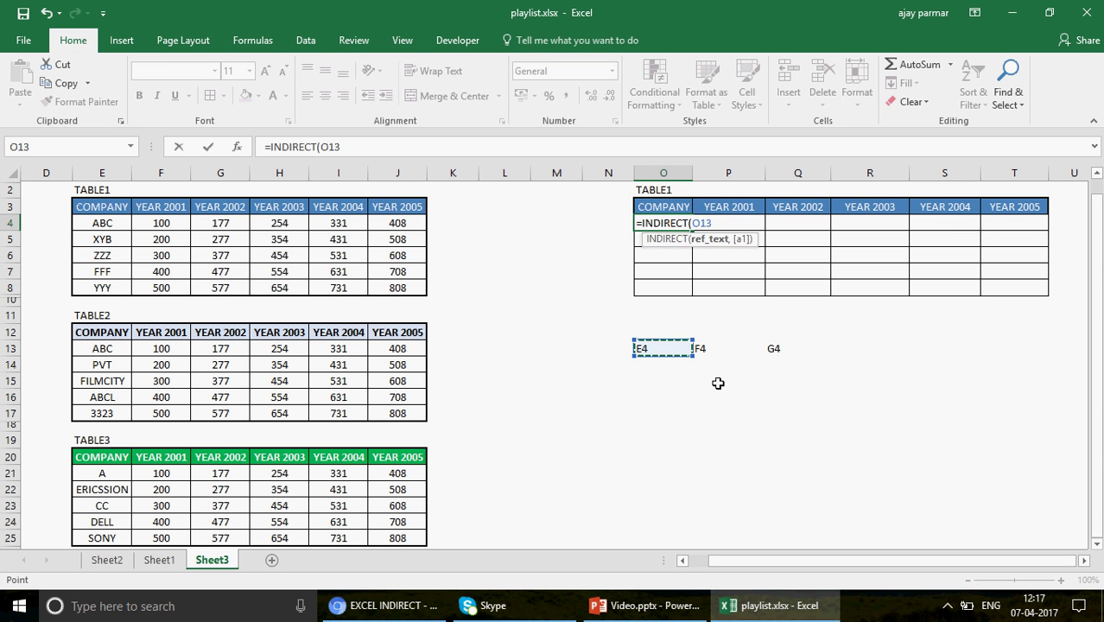
pyautogui.write(')')
pyautogui.hotkey('ctrl', 'Return')
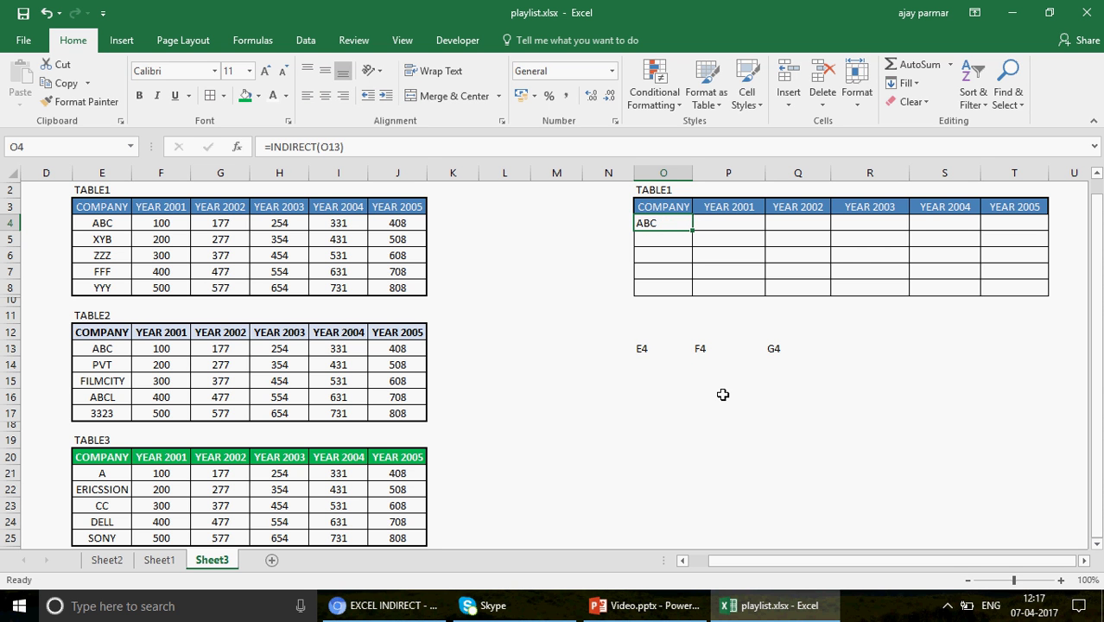
# Step: Fill the INDIRECT formula from O4 across to P4 and check how it refers to the address text in P13
pyautogui.moveTo(694, 231); pyautogui.dragTo(735, 225)
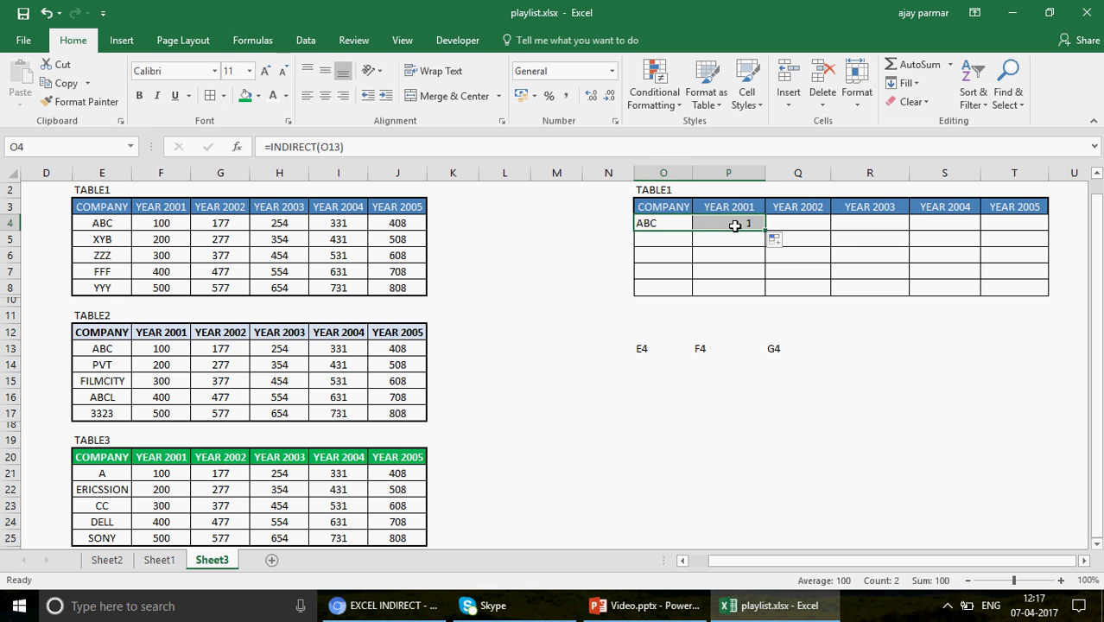
pyautogui.click(718, 222)
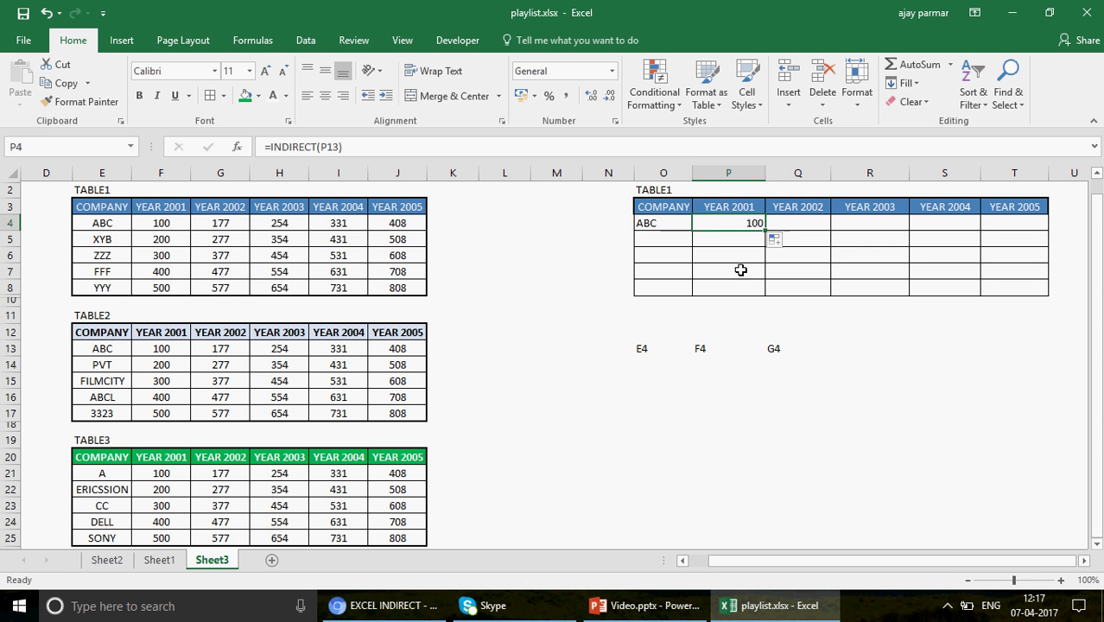
pyautogui.press('F2')
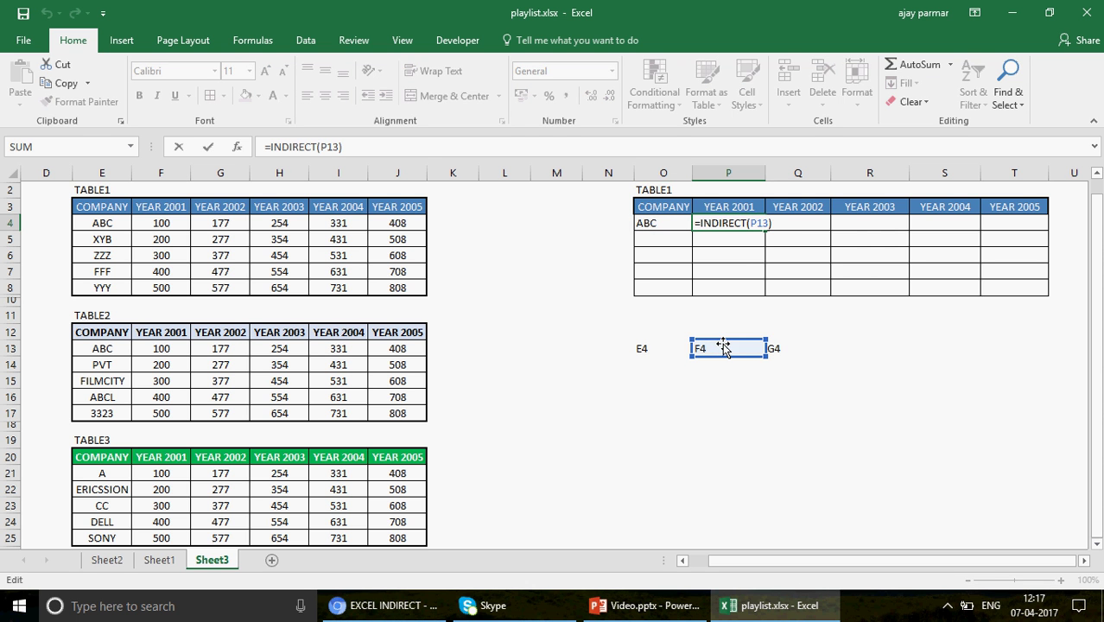
pyautogui.hotkey('ctrl', 'Return')
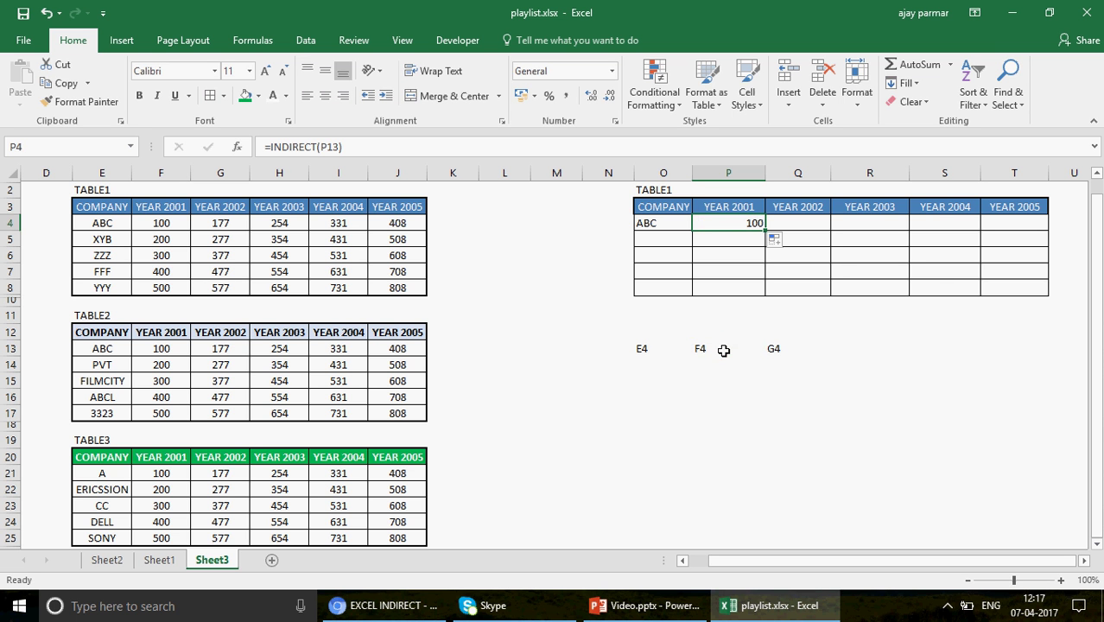
pyautogui.click(724, 350)
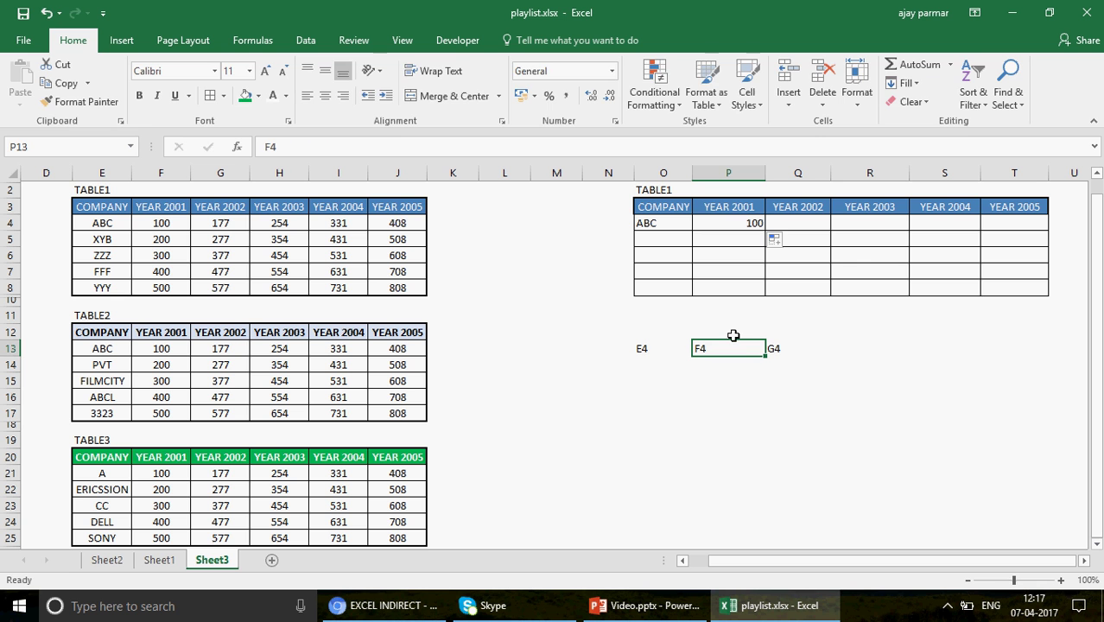
pyautogui.press('F2')
pyautogui.click(737, 223)
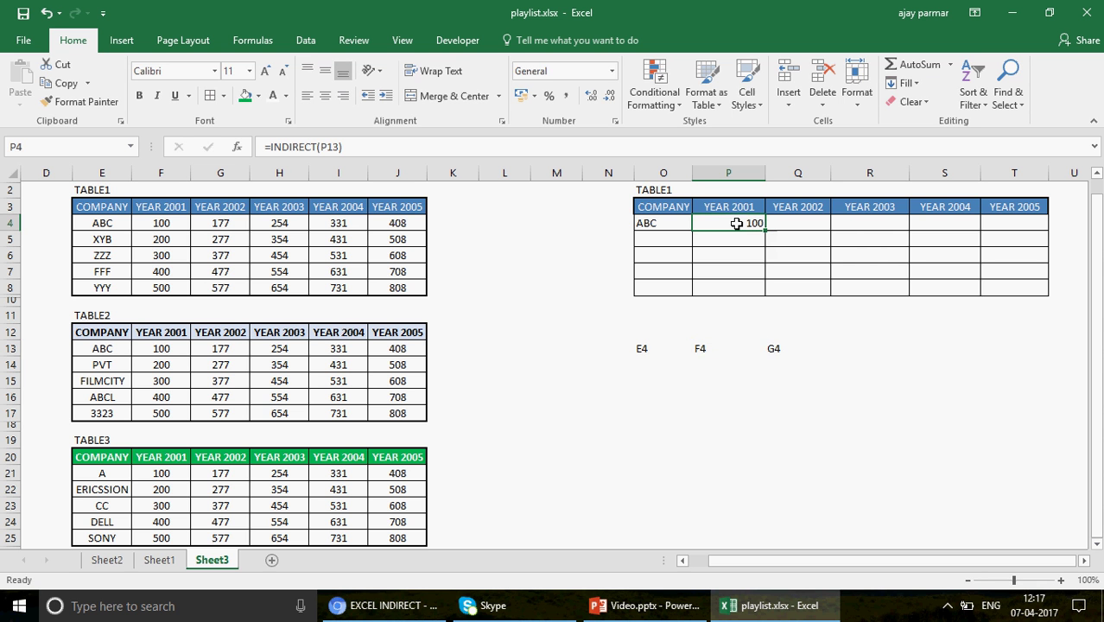
pyautogui.click(719, 350)
pyautogui.click(729, 225)
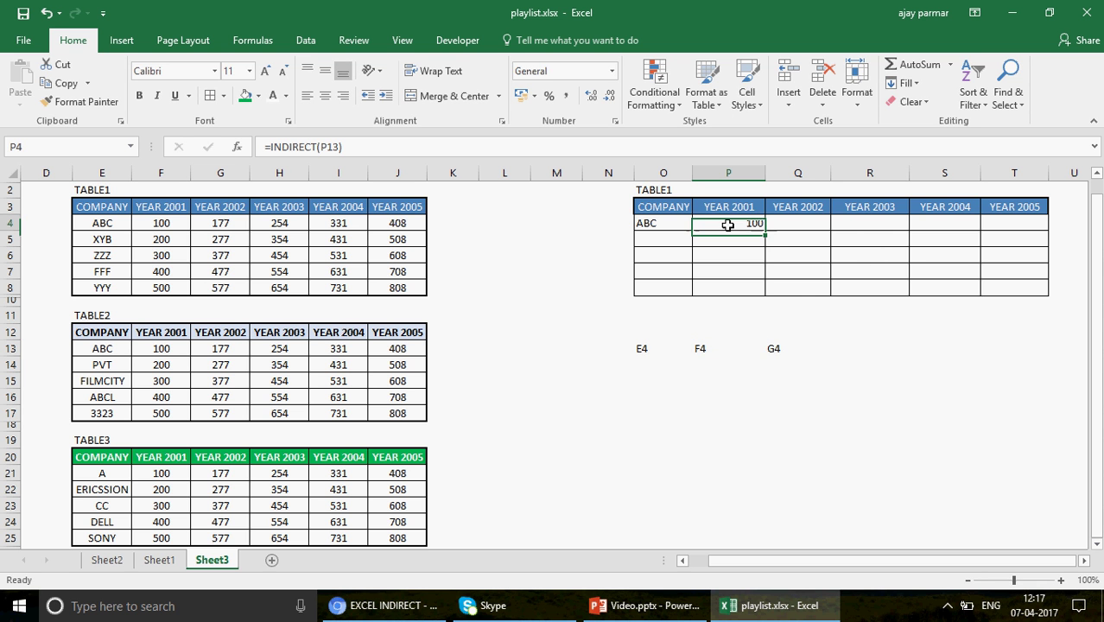
pyautogui.doubleClick(728, 224)
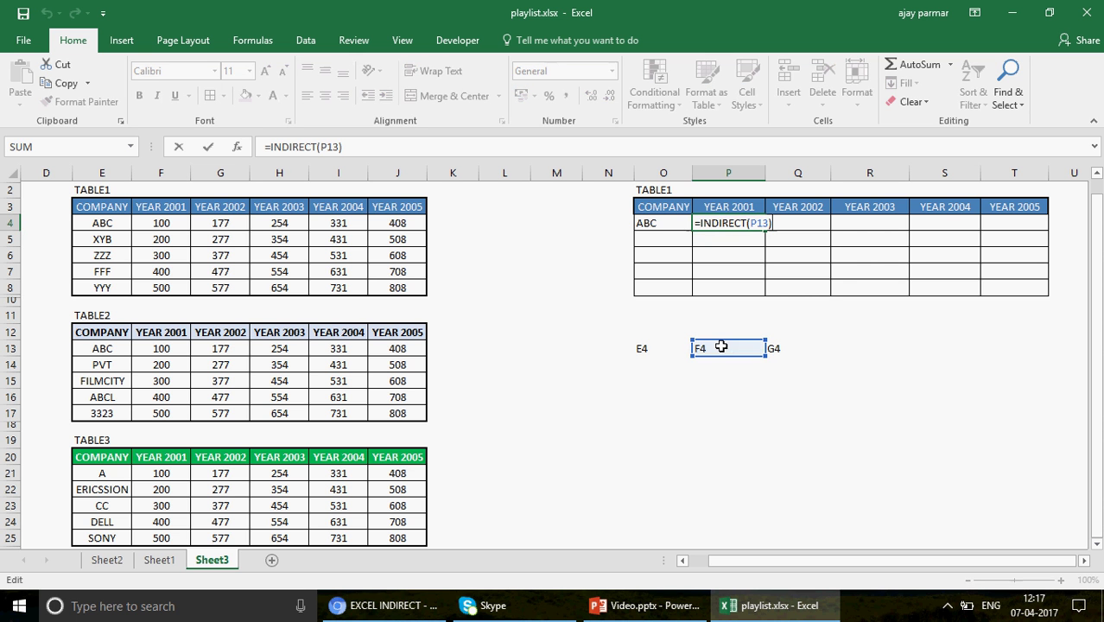
pyautogui.press('Escape')
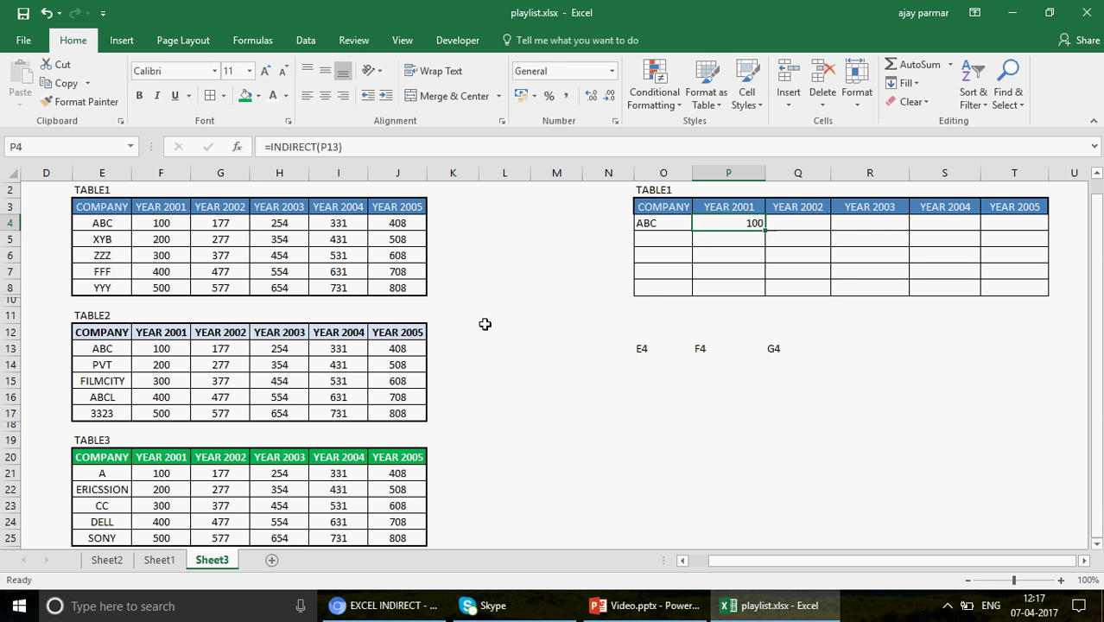
pyautogui.click(641, 347)
pyautogui.press('Return')
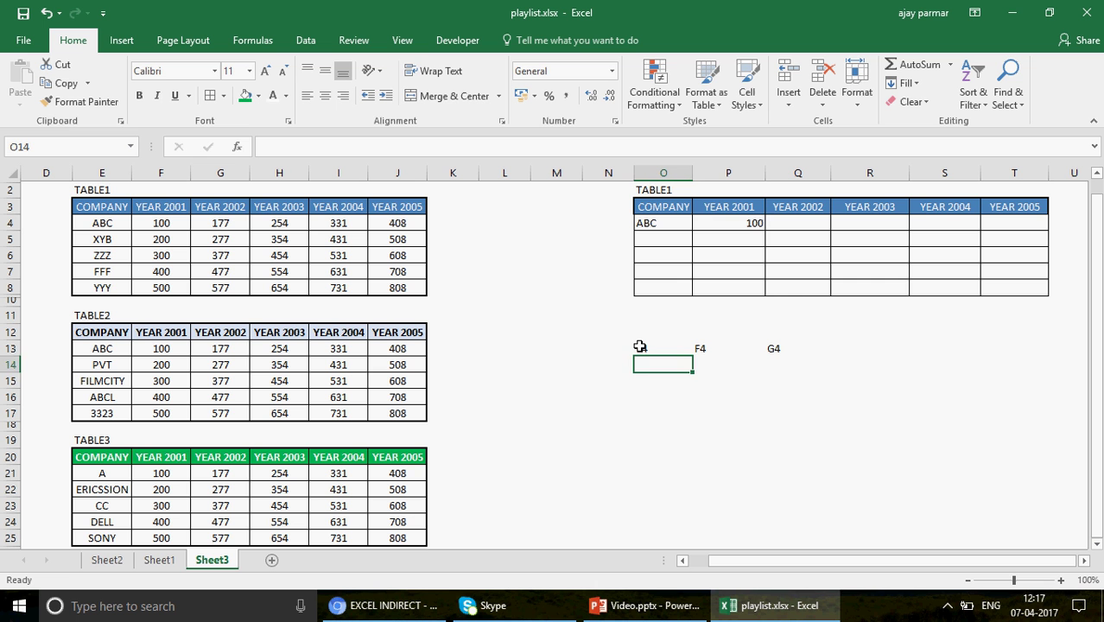
pyautogui.press('Down')
pyautogui.press('Up')
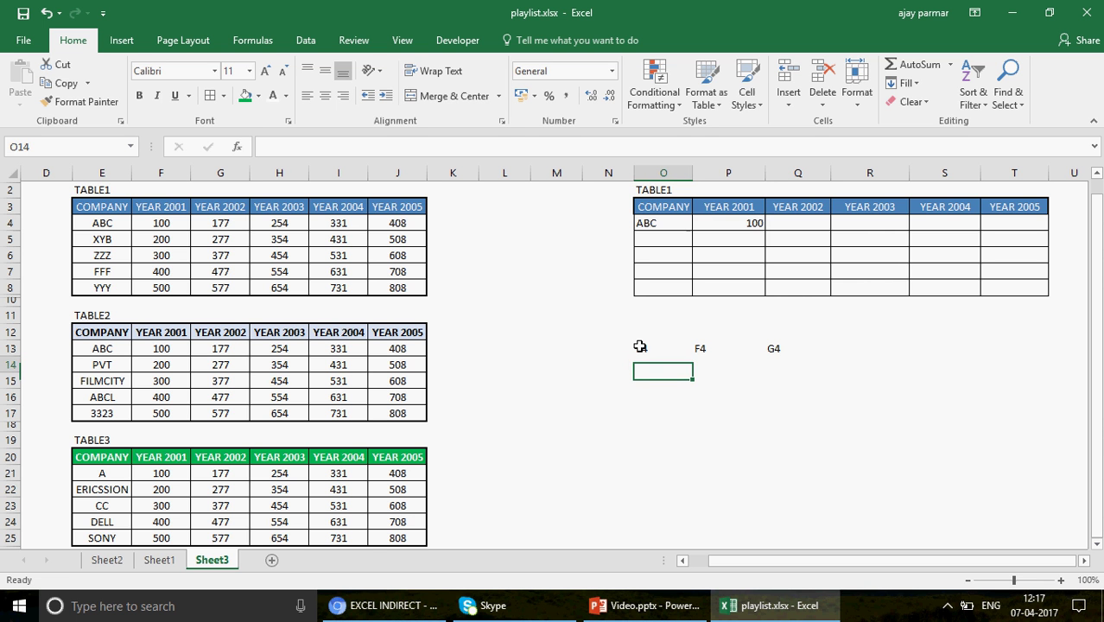
pyautogui.press('Right')
pyautogui.press('Right')
pyautogui.press('Up')
pyautogui.press('Right')
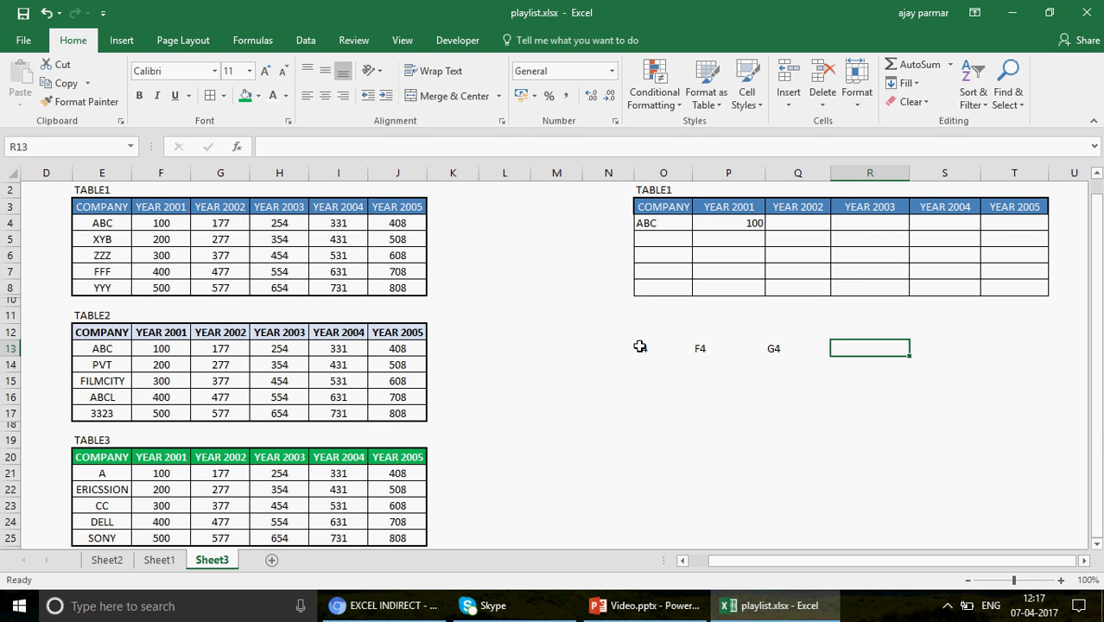
pyautogui.press('Right')
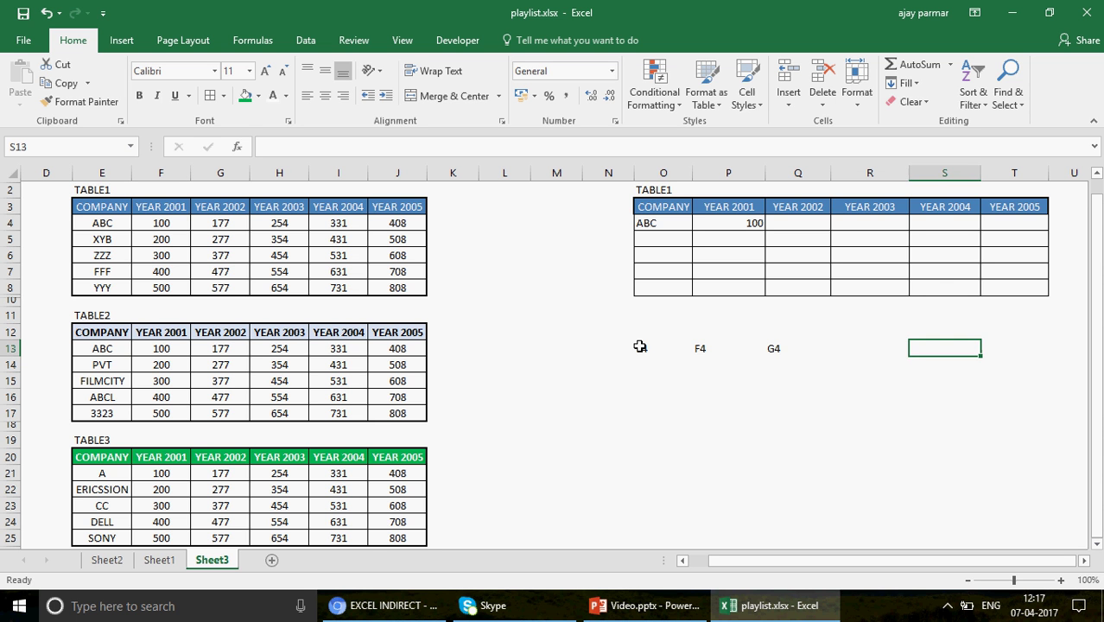
# Step: Clear the helper address text from cells O13:Q13
pyautogui.click(640, 347)
pyautogui.hotkey('shift', 'Right')
pyautogui.hotkey('shift', 'Right')
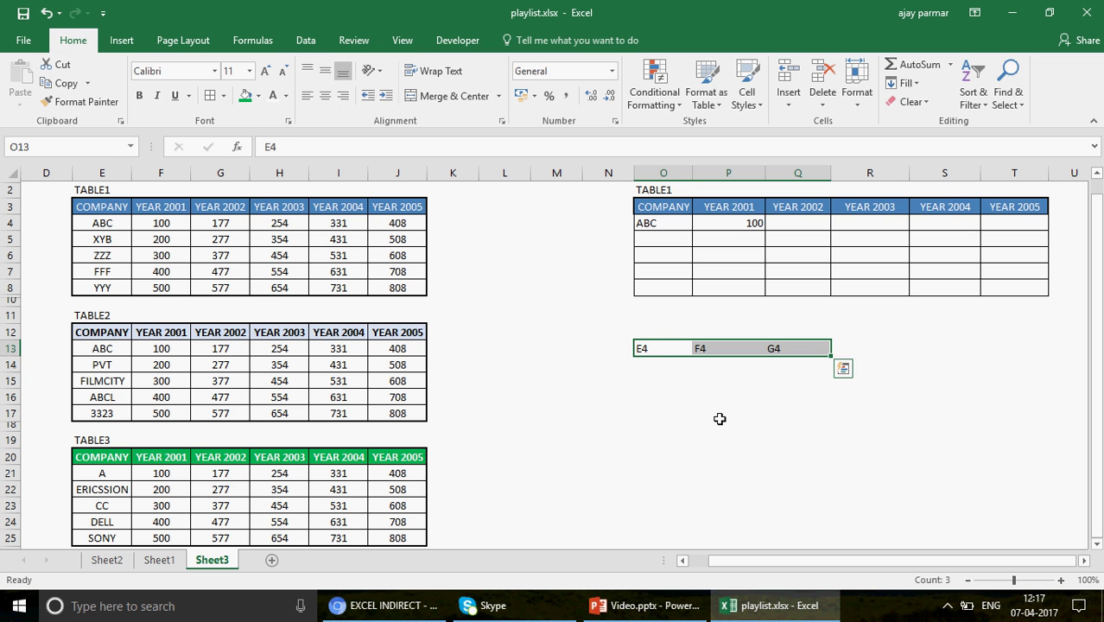
pyautogui.press('Delete')
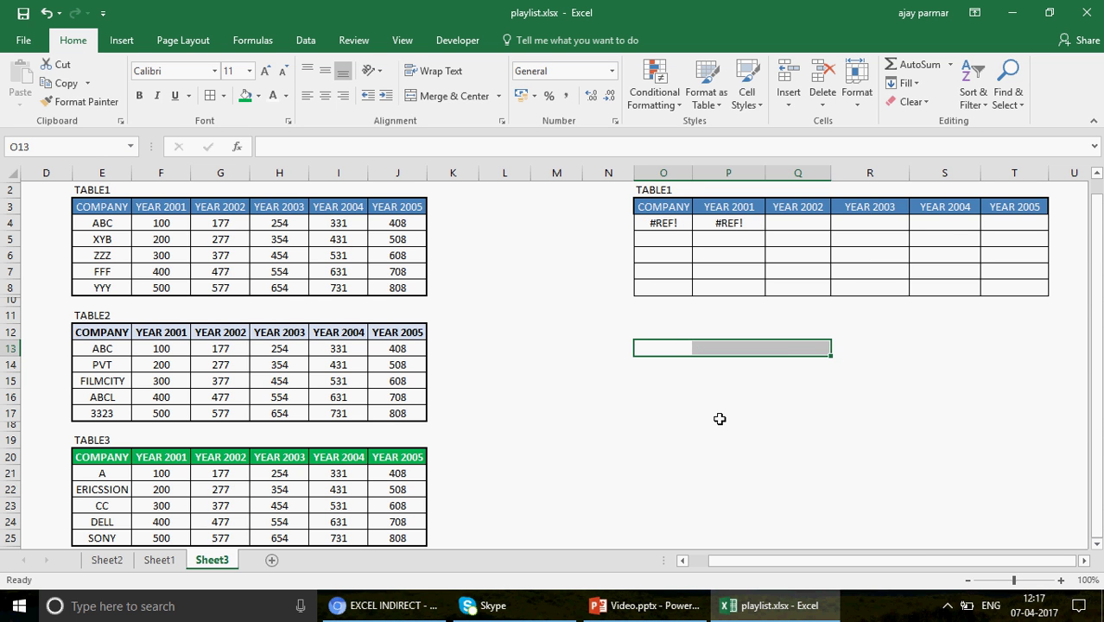
# Step: Enter the column letters E, F, G, H, I and J in cells O13 through T13, one letter per cell
pyautogui.write('E')
pyautogui.press('Tab')
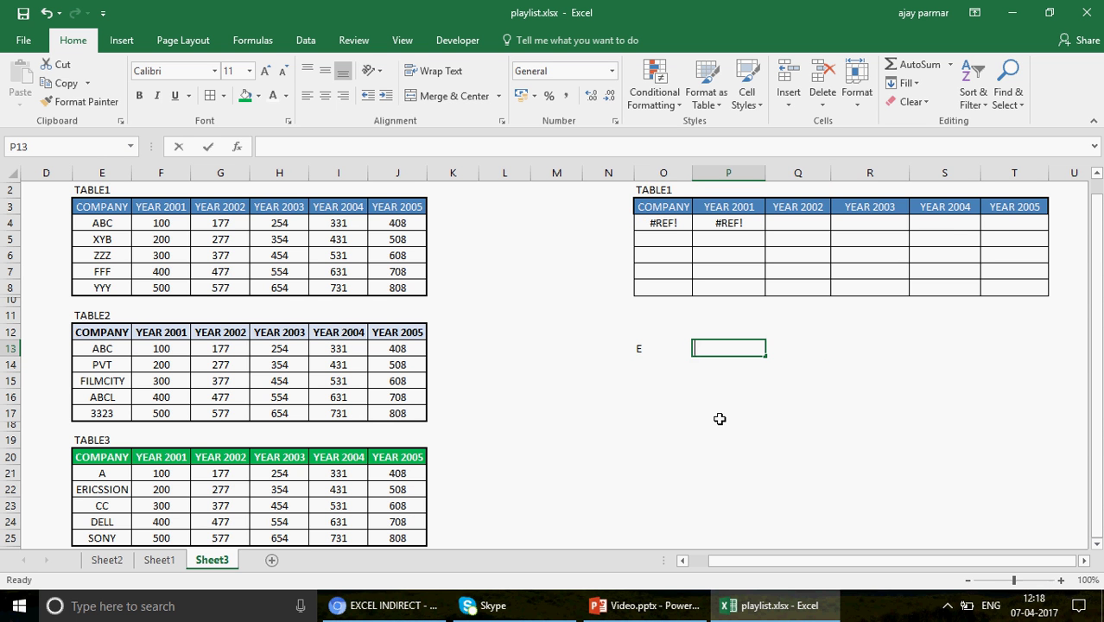
pyautogui.write('G')
pyautogui.write('F')
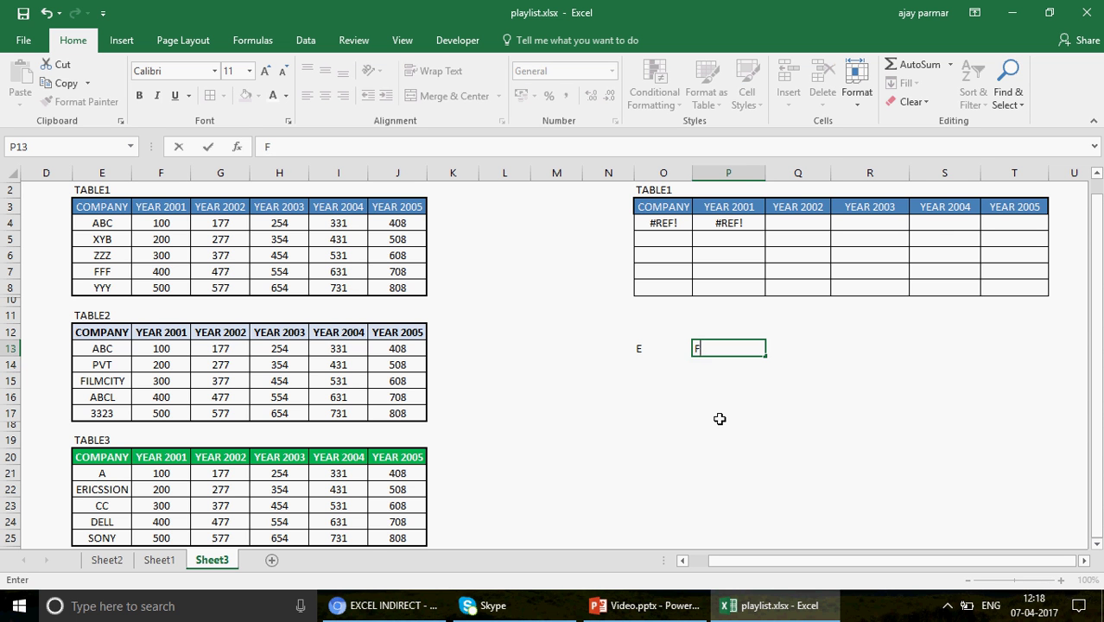
pyautogui.press('Tab')
pyautogui.write('G')
pyautogui.press('Tab')
pyautogui.write('H')
pyautogui.press('Tab')
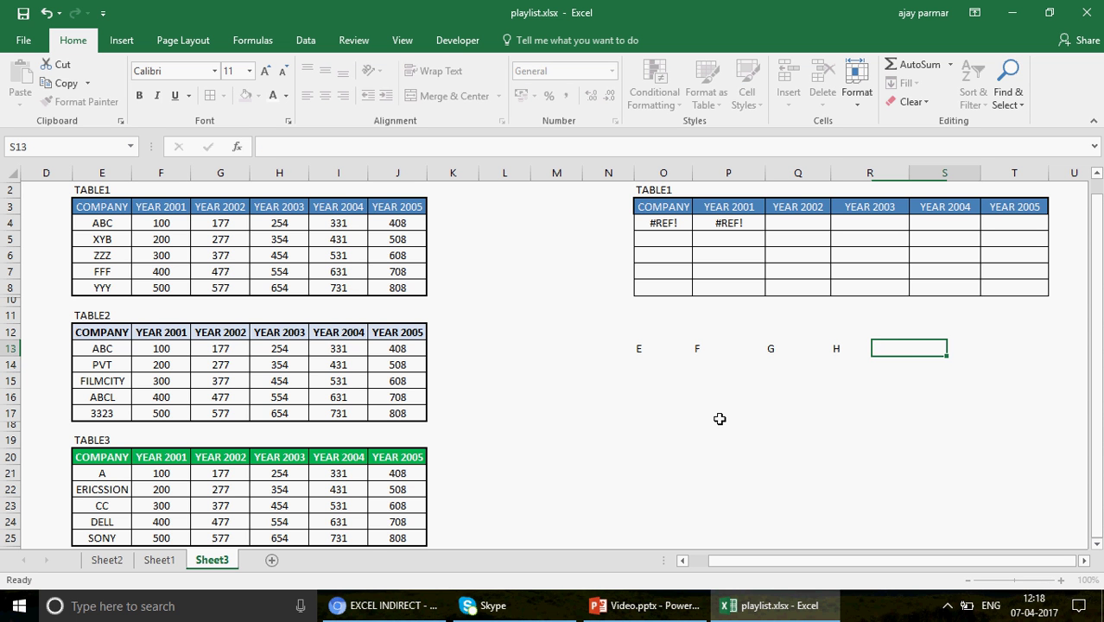
pyautogui.write('I')
pyautogui.press('Return')
pyautogui.write('J')
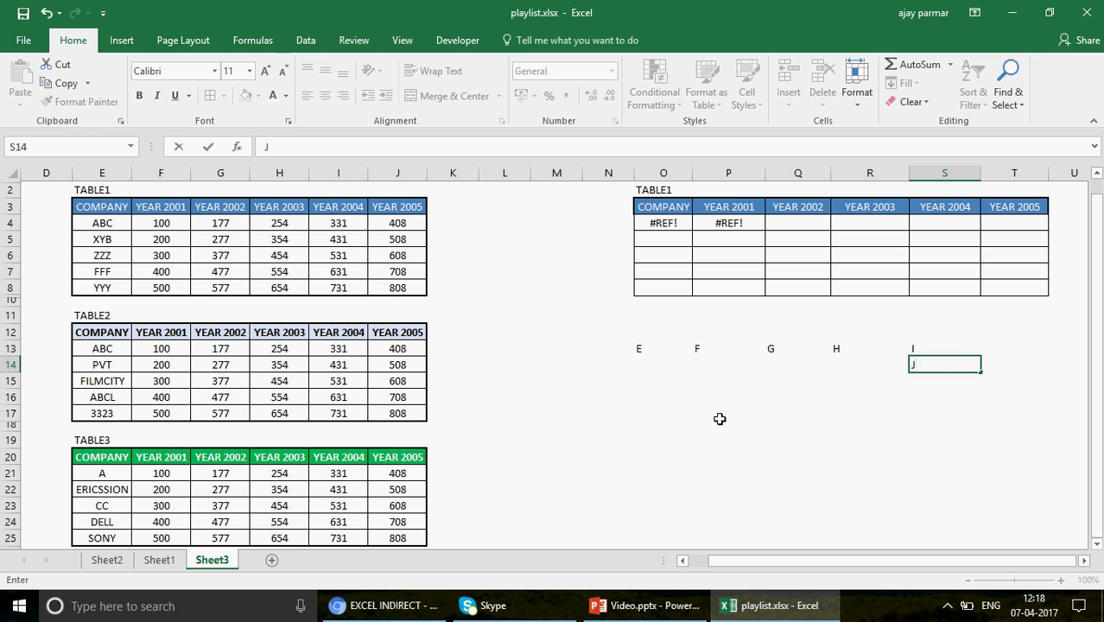
pyautogui.press('Return')
pyautogui.press('Up')
pyautogui.press('Up')
pyautogui.press('Right')
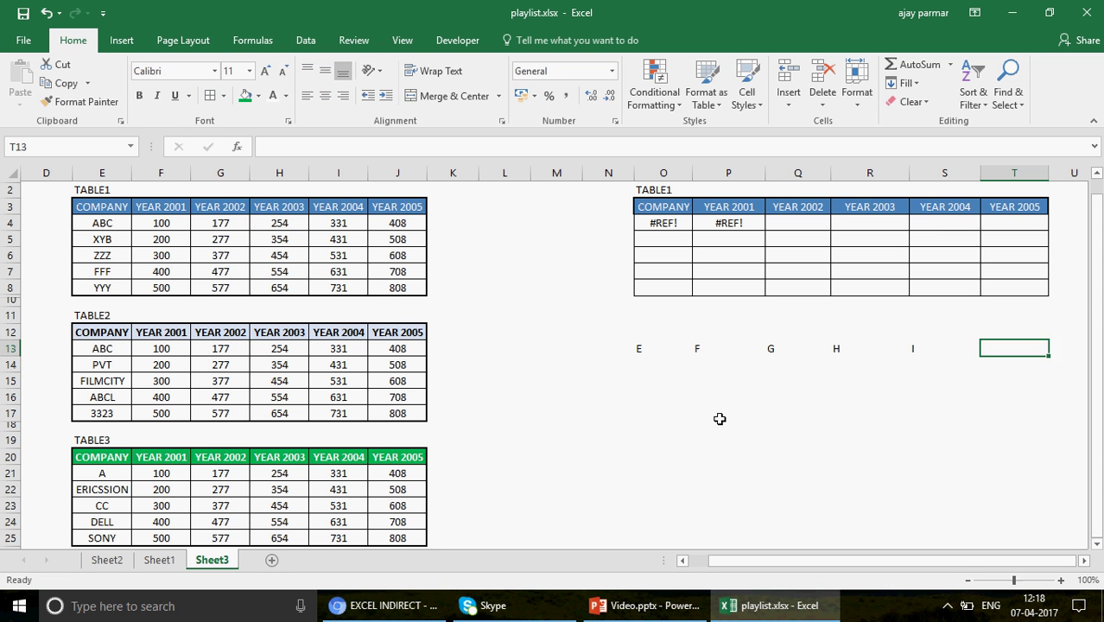
pyautogui.write('J')
pyautogui.press('Return')
# Step: Center the column letters in cells O13:T13 horizontally
pyautogui.press('Up')
pyautogui.hotkey('ctrl', 'Left')
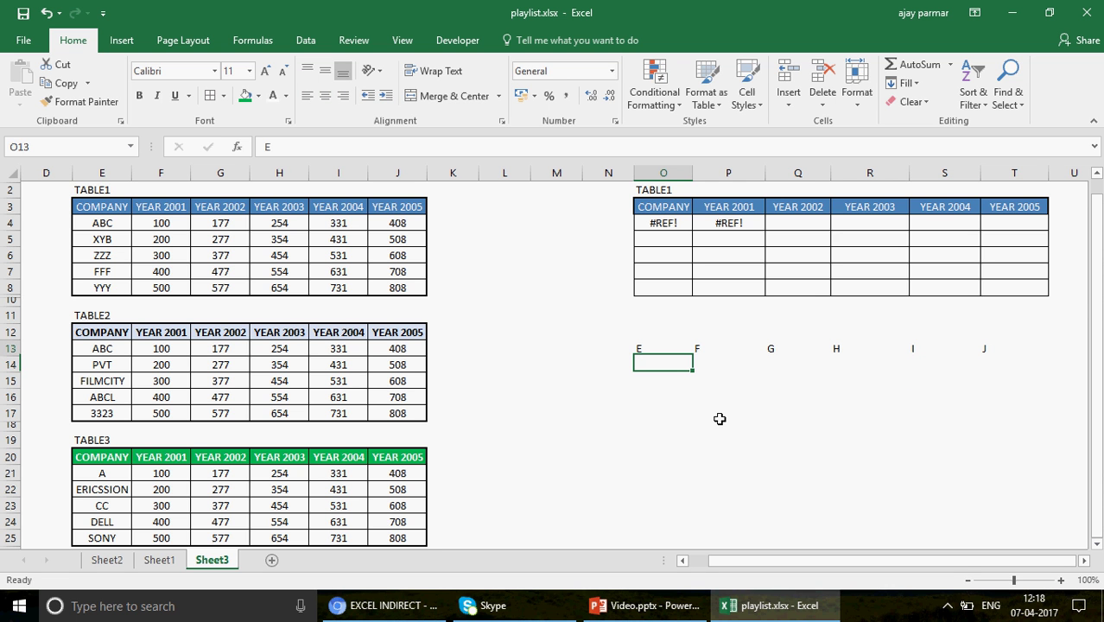
pyautogui.hotkey('shift', 'Right')
pyautogui.hotkey('shift', 'Right')
pyautogui.hotkey('shift', 'Right')
pyautogui.hotkey('shift', 'Right')
pyautogui.hotkey('shift', 'Right')
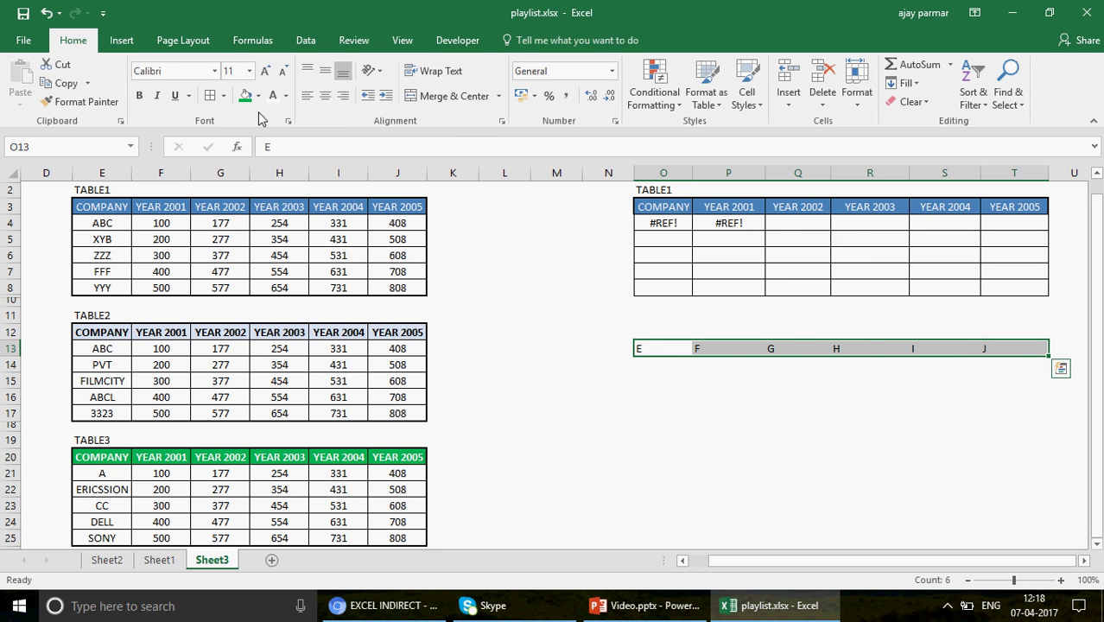
pyautogui.click(325, 102)
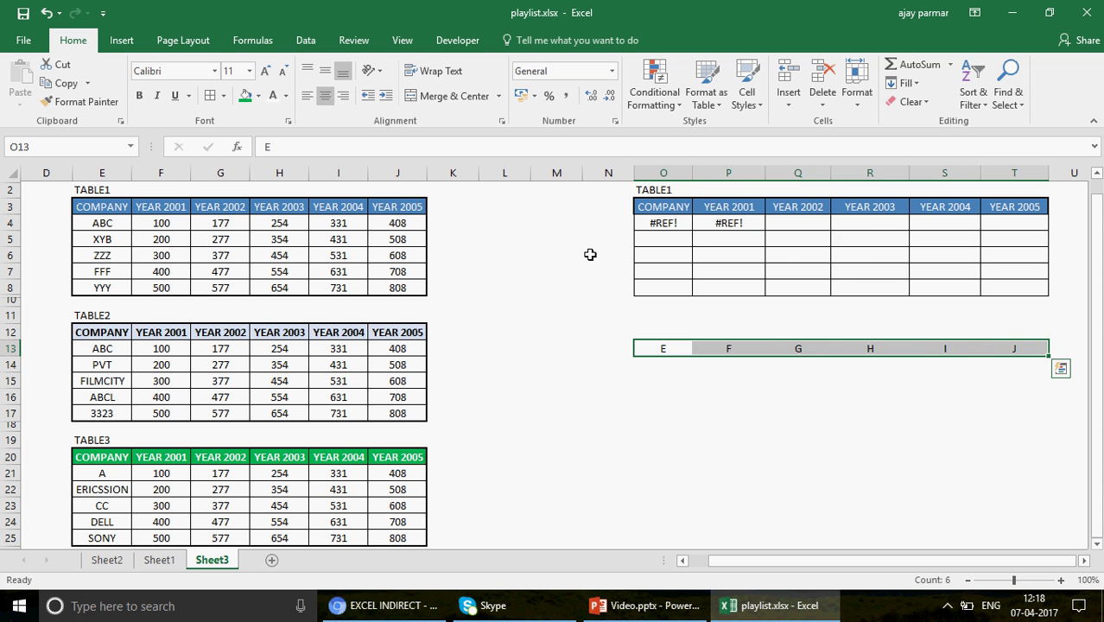
# Step: Clear the INDIRECT formulas from cells O4:P4 of the output table
pyautogui.click(667, 223)
pyautogui.hotkey('shift', 'Right')
pyautogui.hotkey('ctrl', 'r')
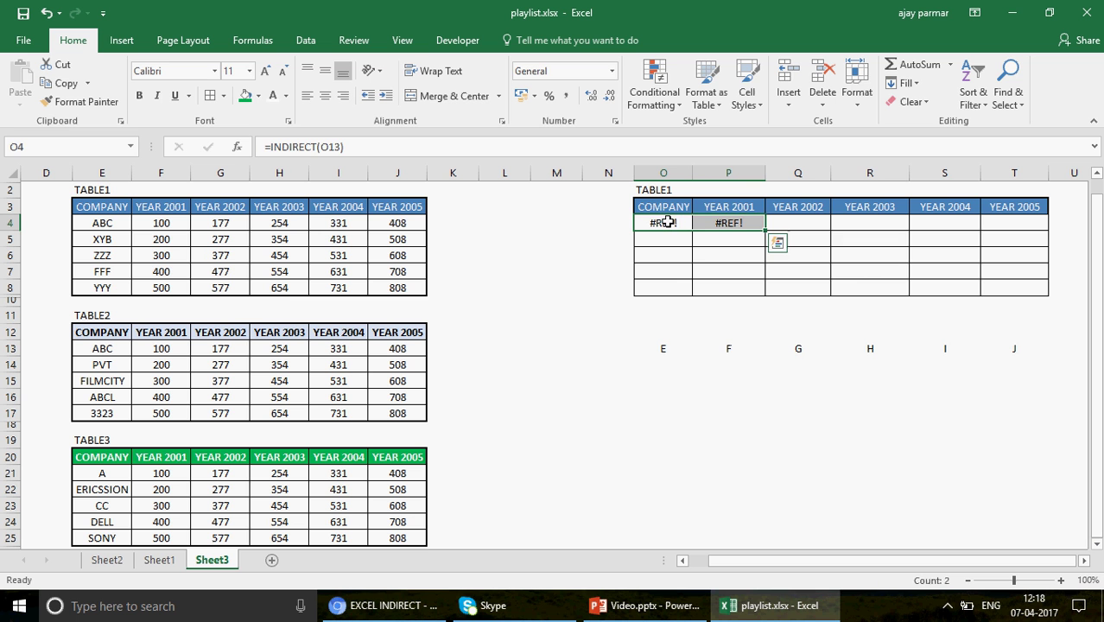
pyautogui.press('Delete')
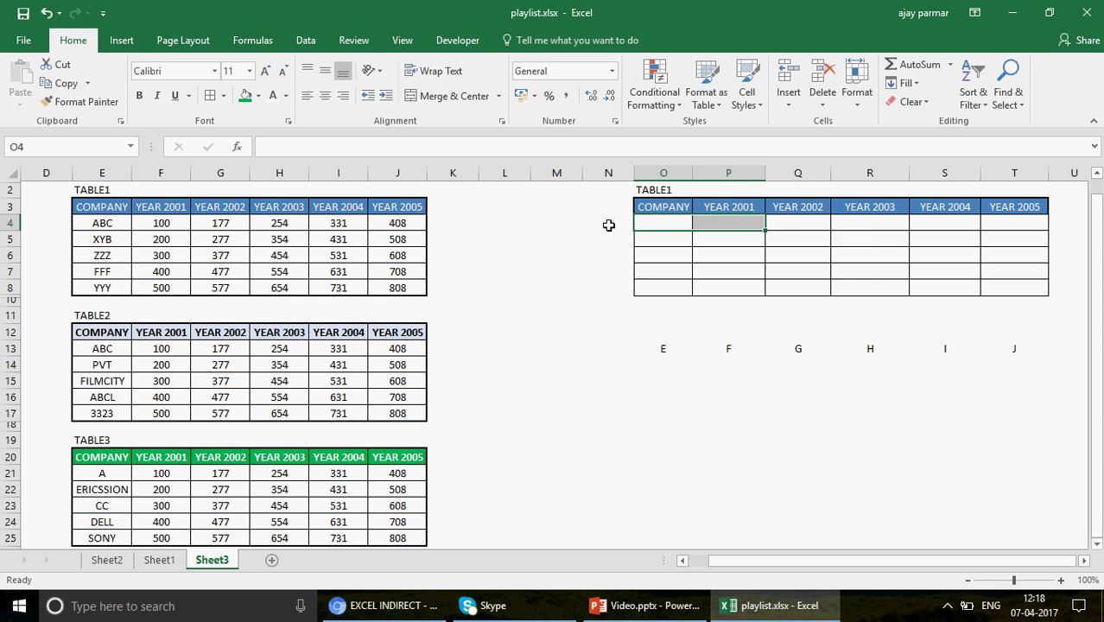
pyautogui.click(609, 225)
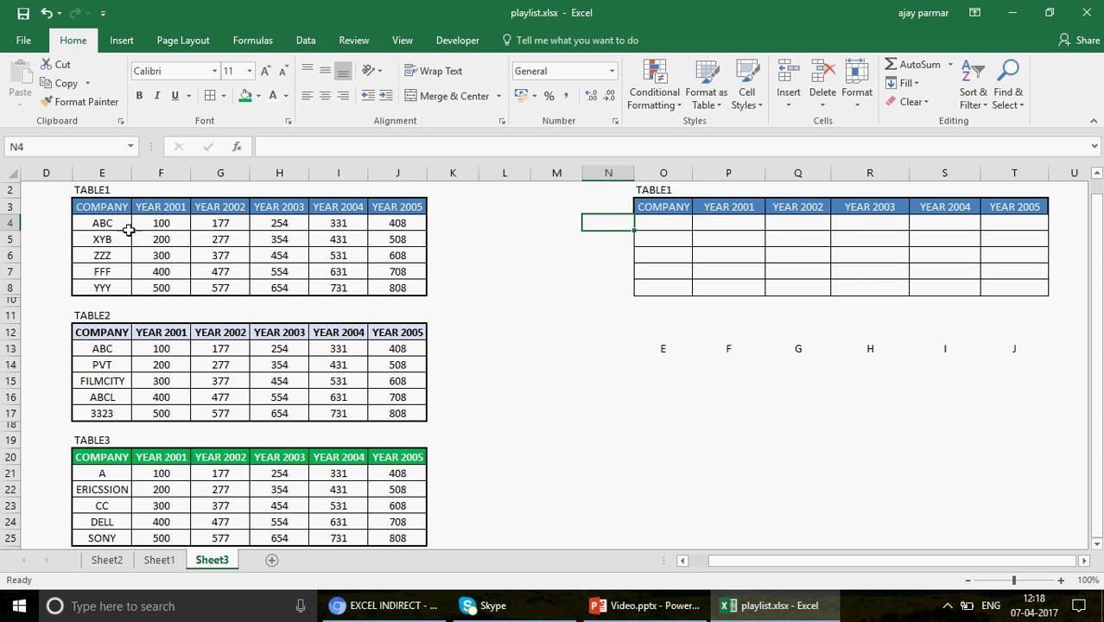
# Step: Examine in column E at which rows the company data of TABLE1, TABLE2 and TABLE3 start
pyautogui.click(106, 190)
pyautogui.press('Down')
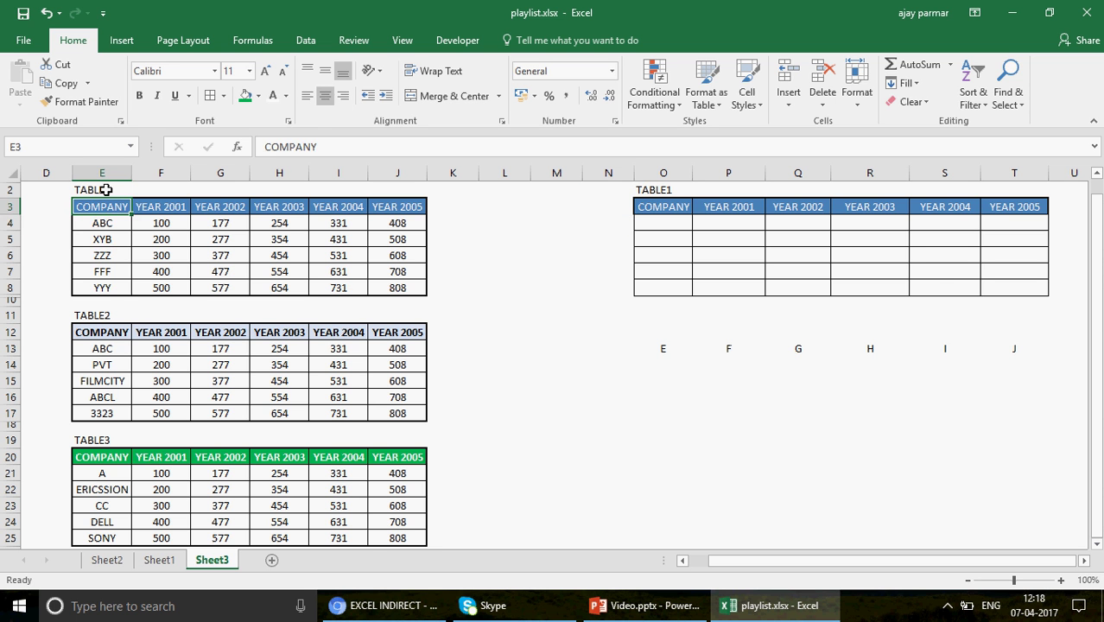
pyautogui.press('Down')
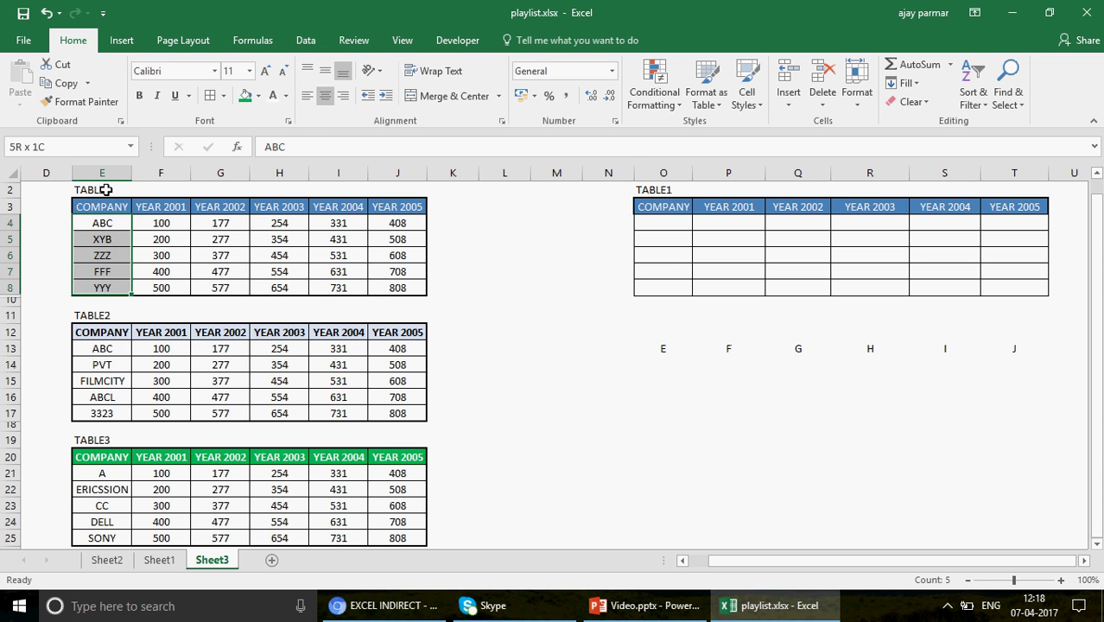
pyautogui.moveTo(105, 190); pyautogui.dragTo(105, 189)
pyautogui.press('Down')
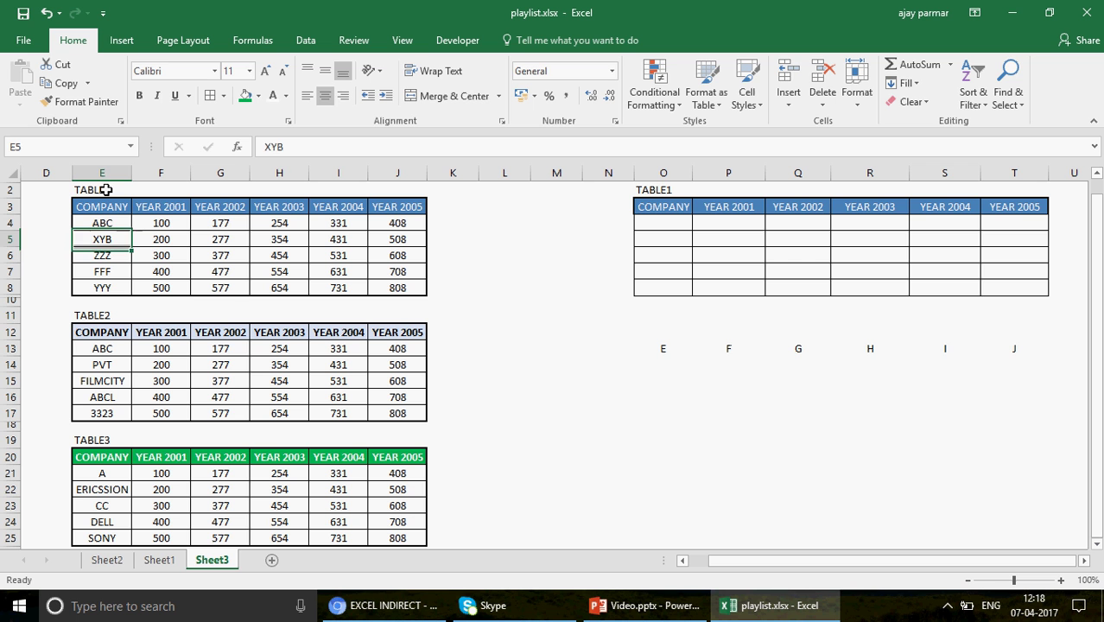
pyautogui.press('Down')
pyautogui.press('Down')
pyautogui.press('Down')
pyautogui.press('Down')
pyautogui.press('Down')
pyautogui.press('Down')
pyautogui.press('Down')
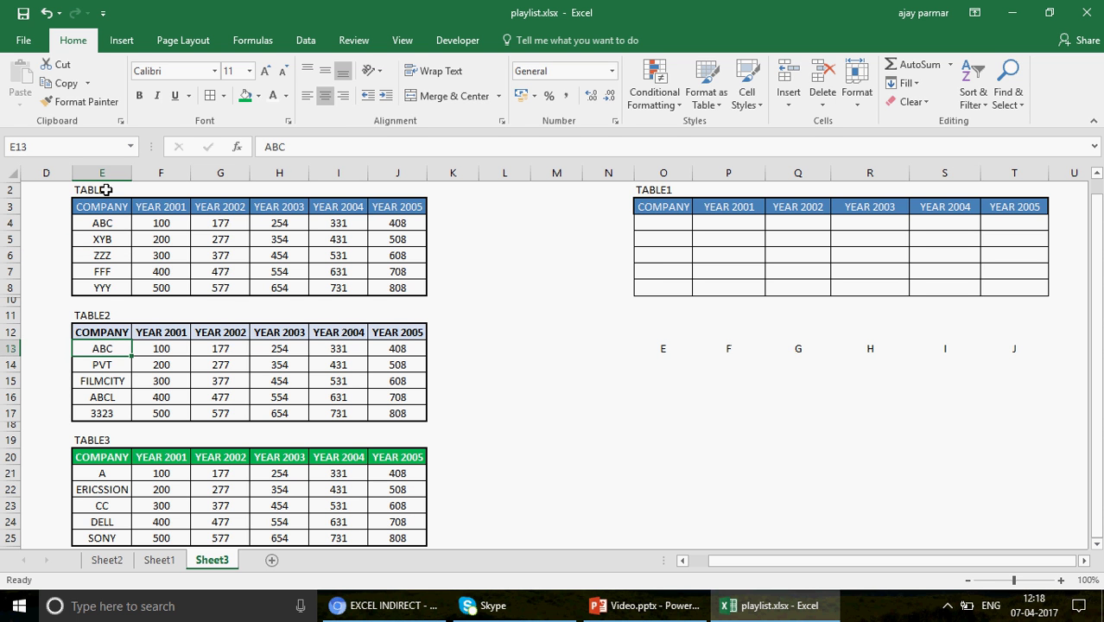
pyautogui.click(111, 473)
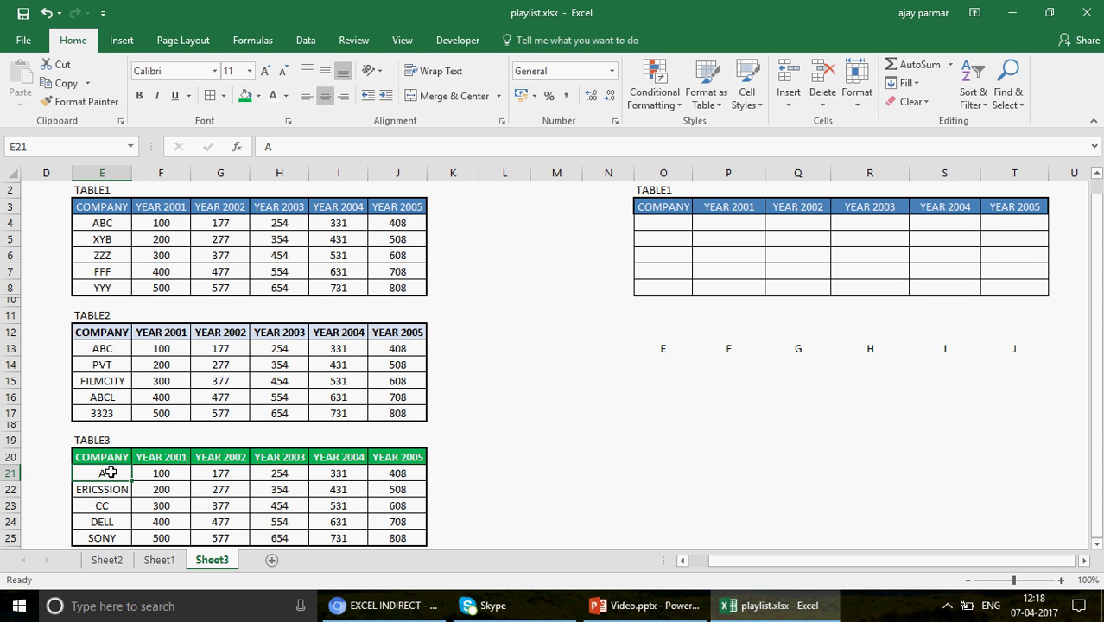
# Step: Enter the formula =MATCH(O2,E:E,0) in cell M3 to find the row of the chosen table's title
pyautogui.click(571, 207)
pyautogui.write('=MAT')
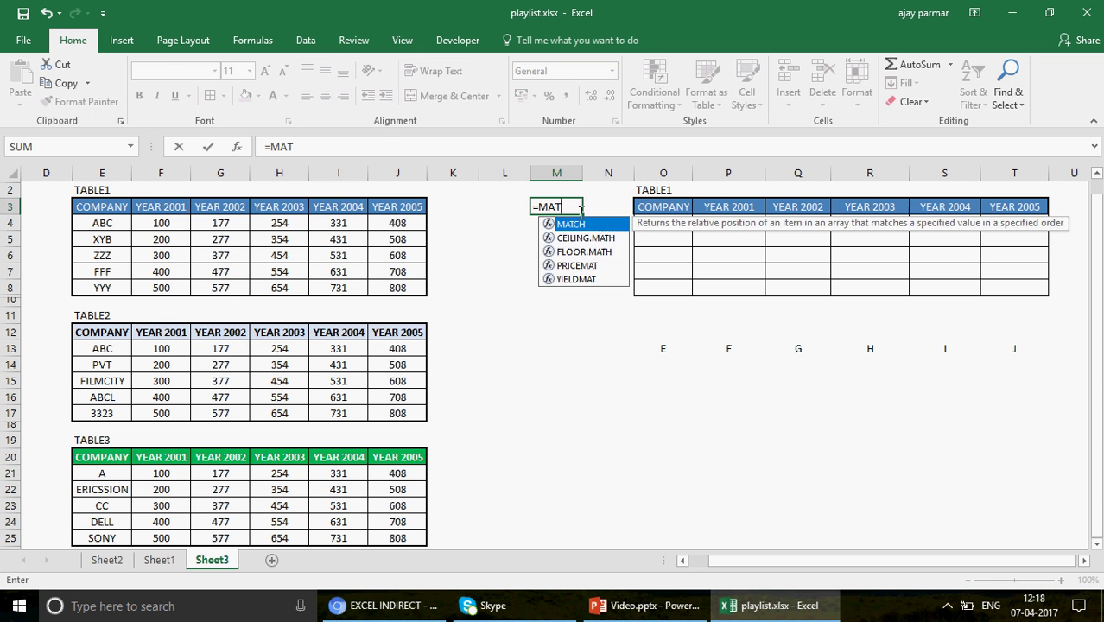
pyautogui.press('Tab')
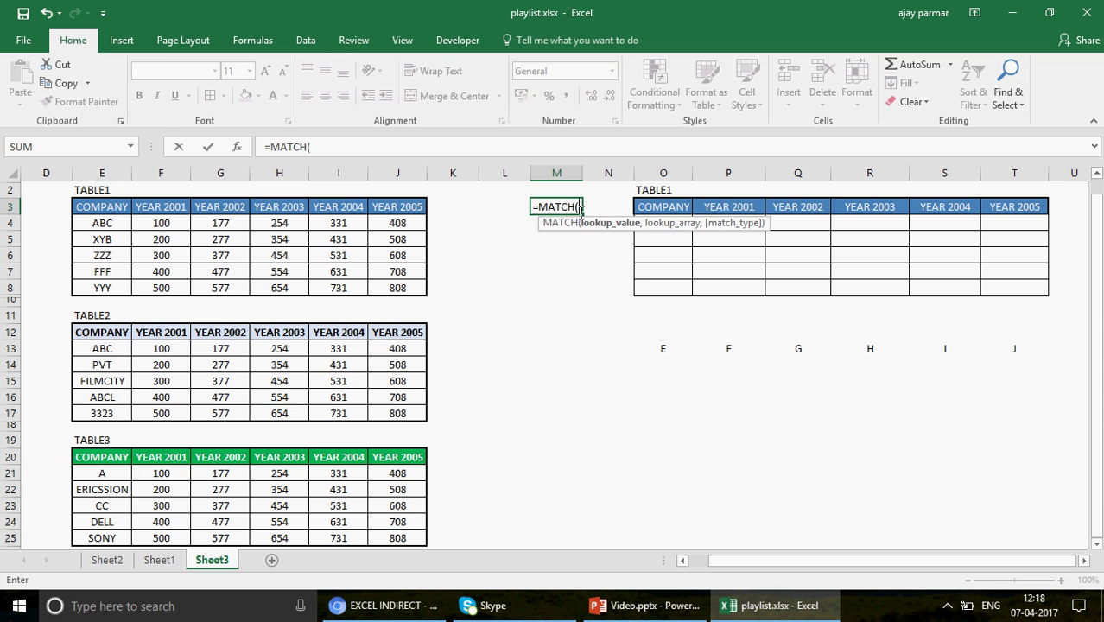
pyautogui.click(661, 191)
pyautogui.write(',')
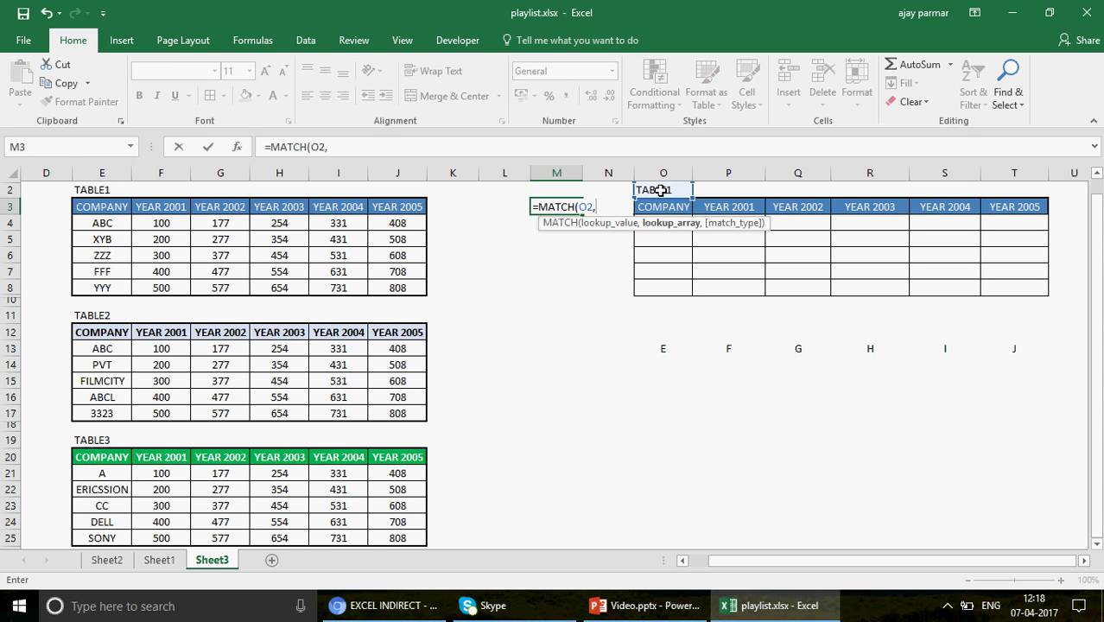
pyautogui.click(104, 173)
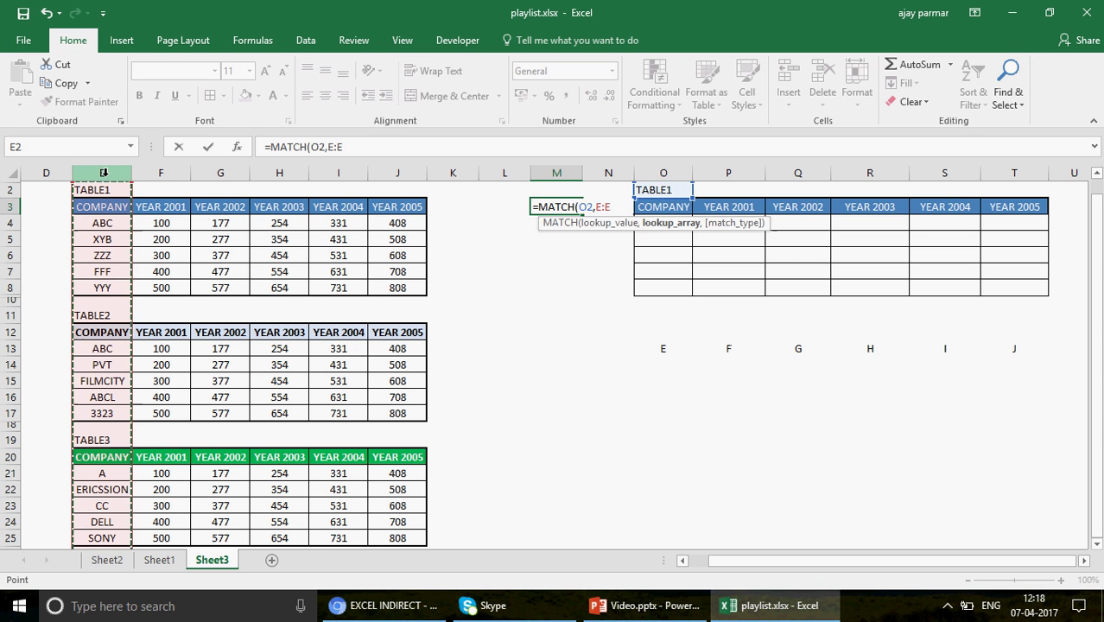
pyautogui.write(',0')
pyautogui.hotkey('ctrl', 'Return')
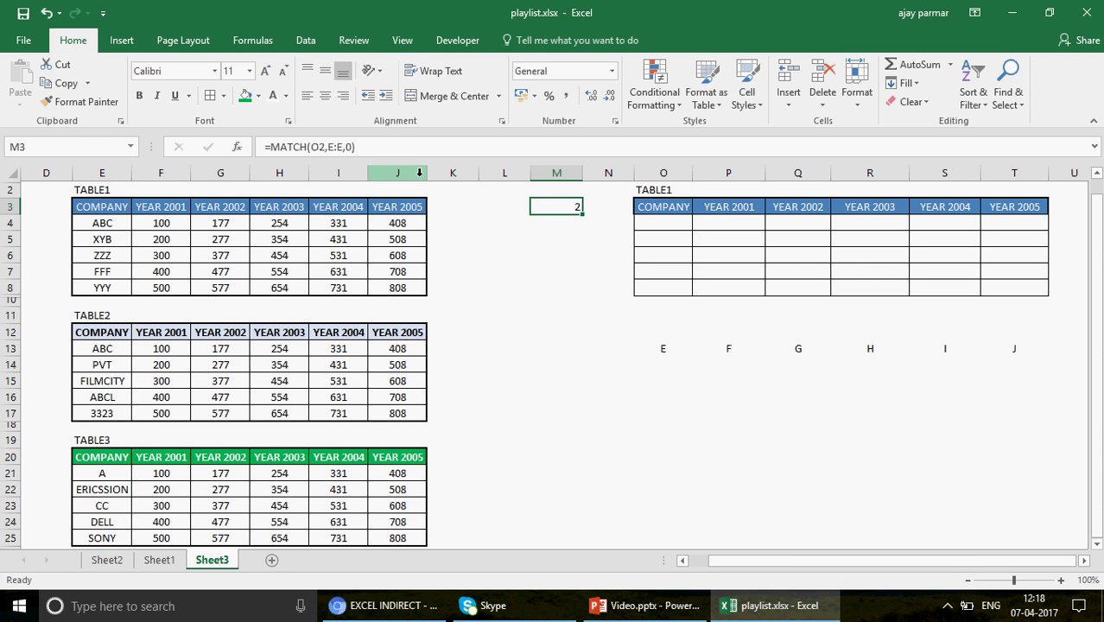
# Step: Check the offset from TABLE1's title to its first company row and extend M3's formula to =MATCH(O2,E:E,0)+2
pyautogui.click(103, 209)
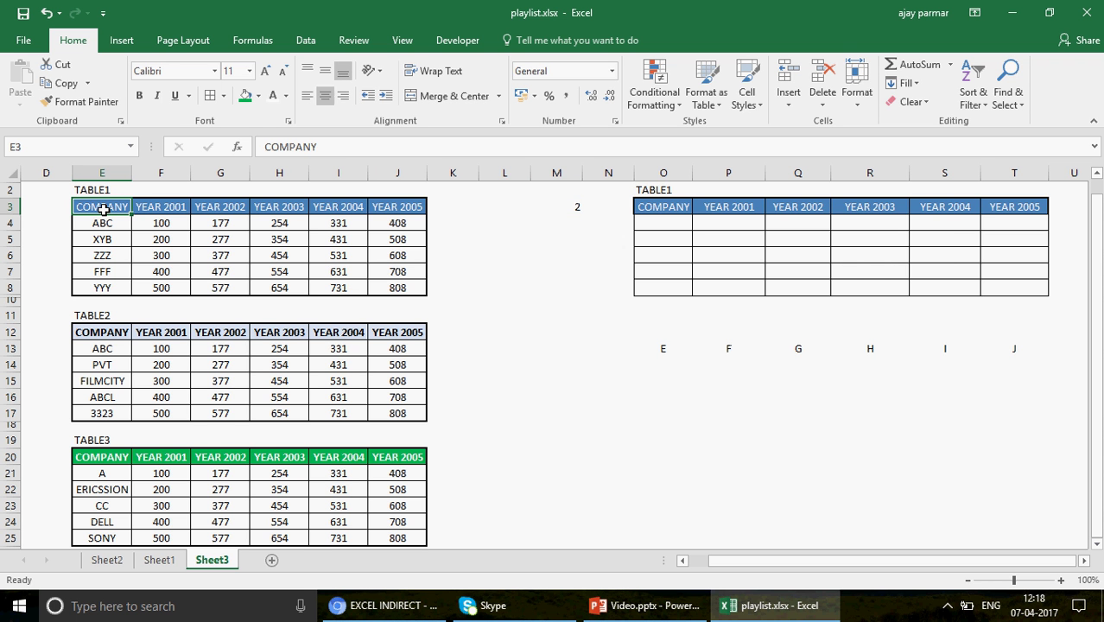
pyautogui.press('Up')
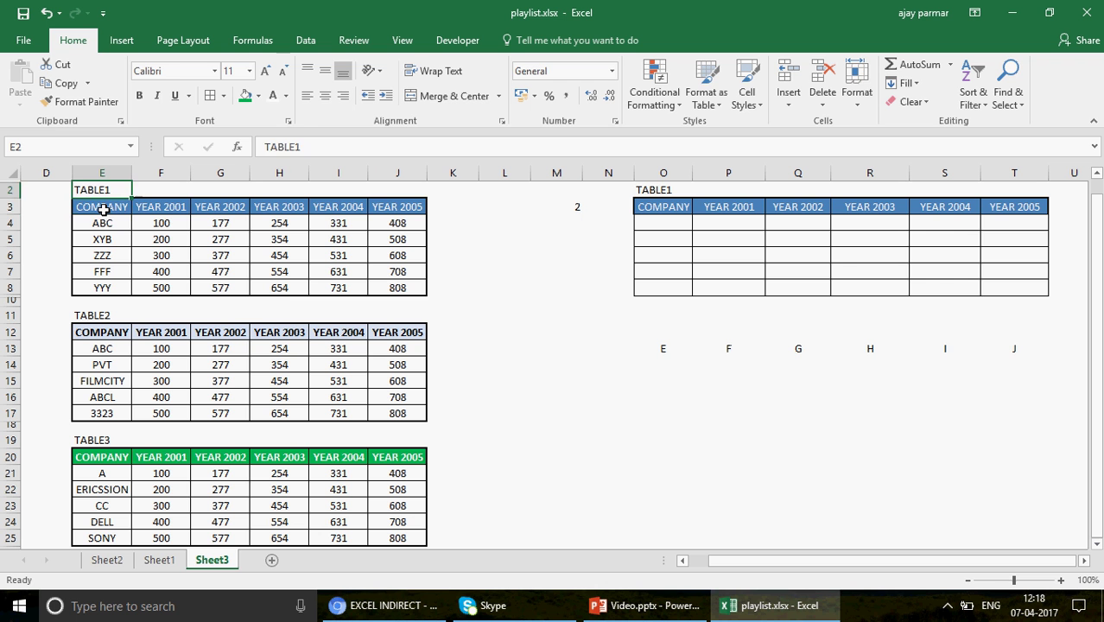
pyautogui.press('Down')
pyautogui.press('Down')
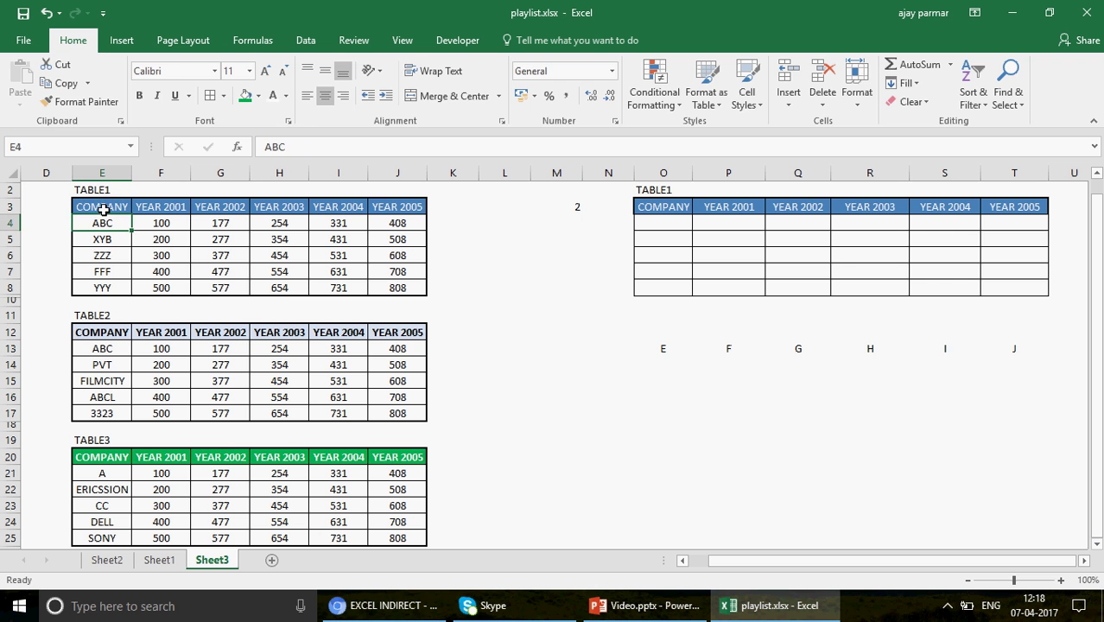
pyautogui.click(570, 207)
pyautogui.click(381, 145)
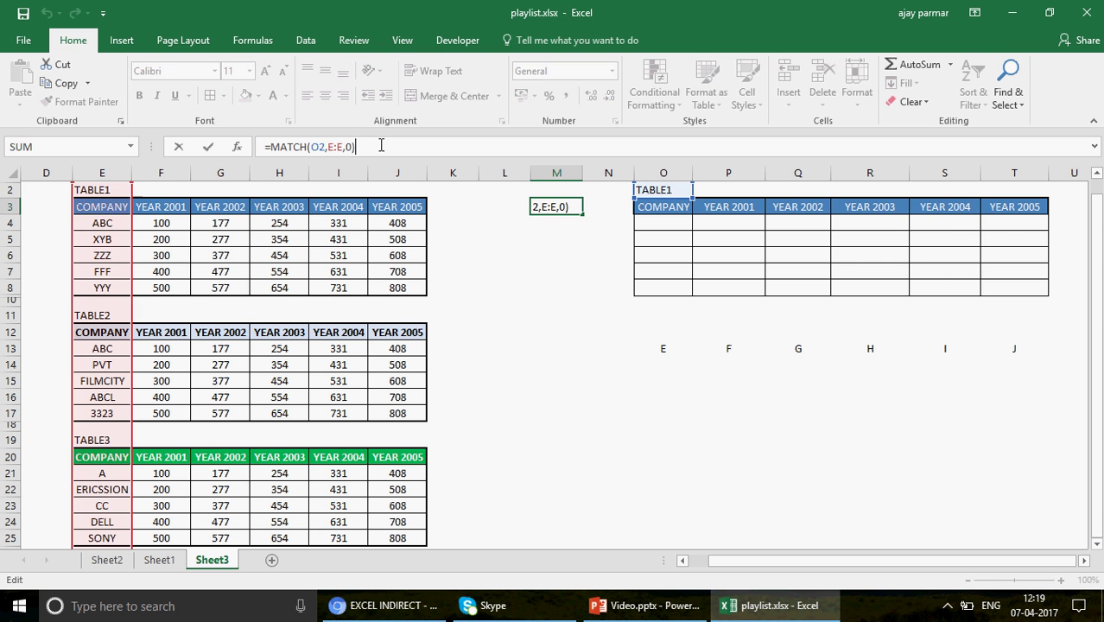
pyautogui.write('+2')
pyautogui.press('Return')
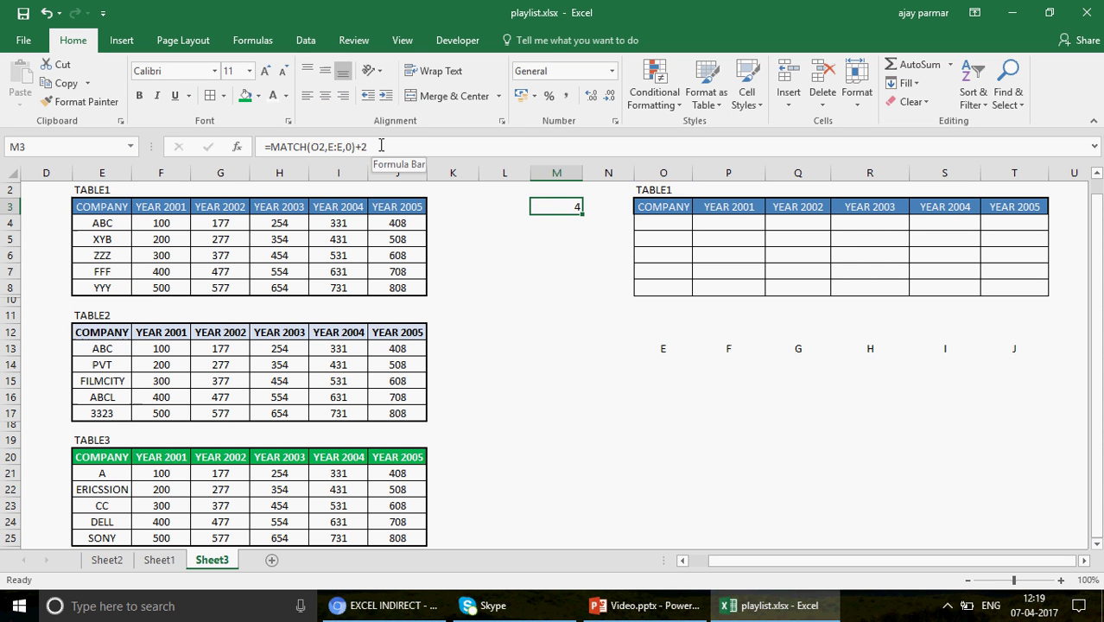
# Step: Enter an INDIRECT formula in cell O4 that joins the column letter and row number as O13&M3
pyautogui.click(113, 226)
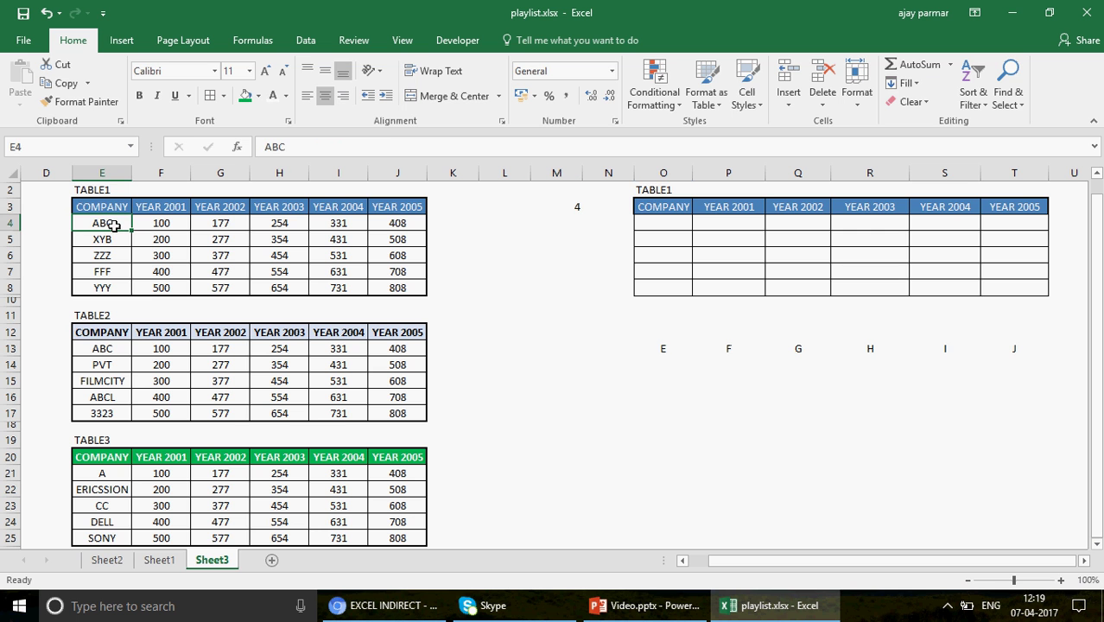
pyautogui.click(661, 348)
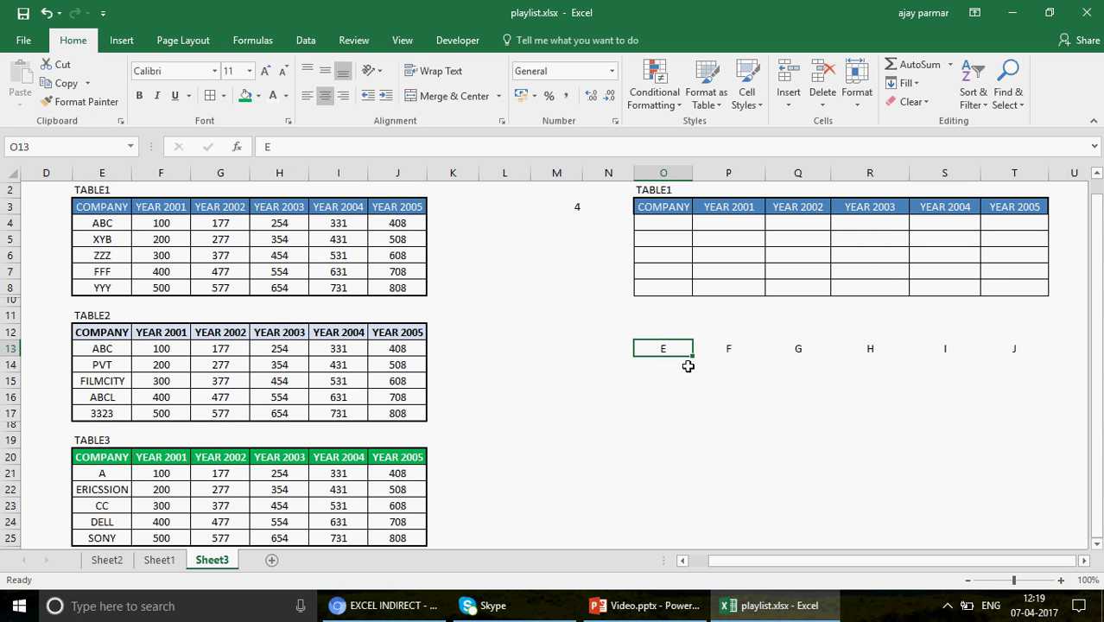
pyautogui.click(583, 209)
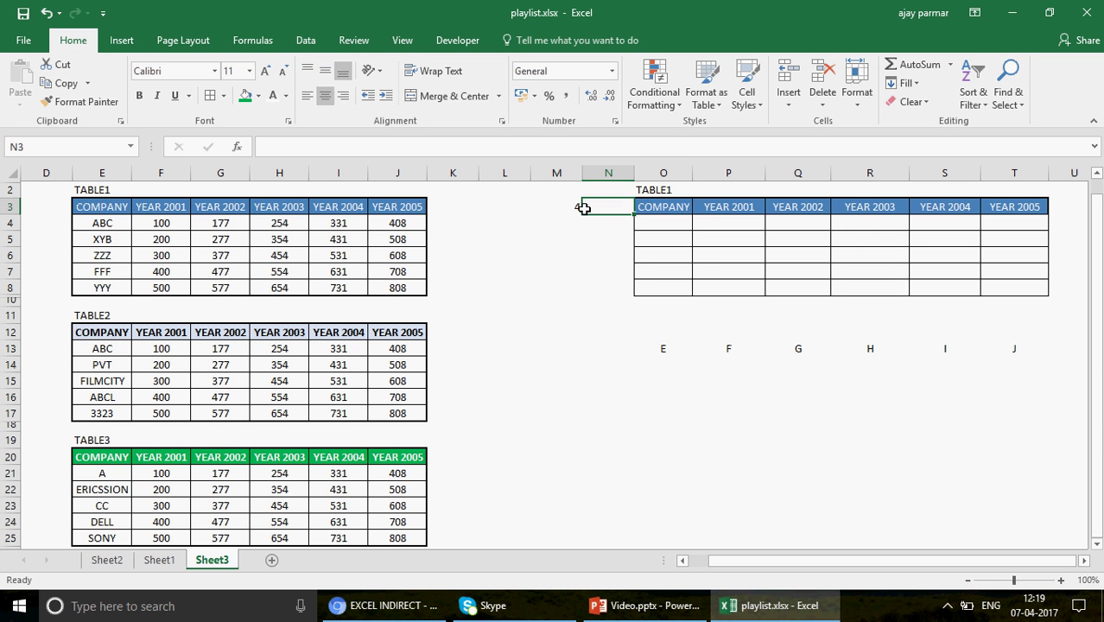
pyautogui.click(572, 206)
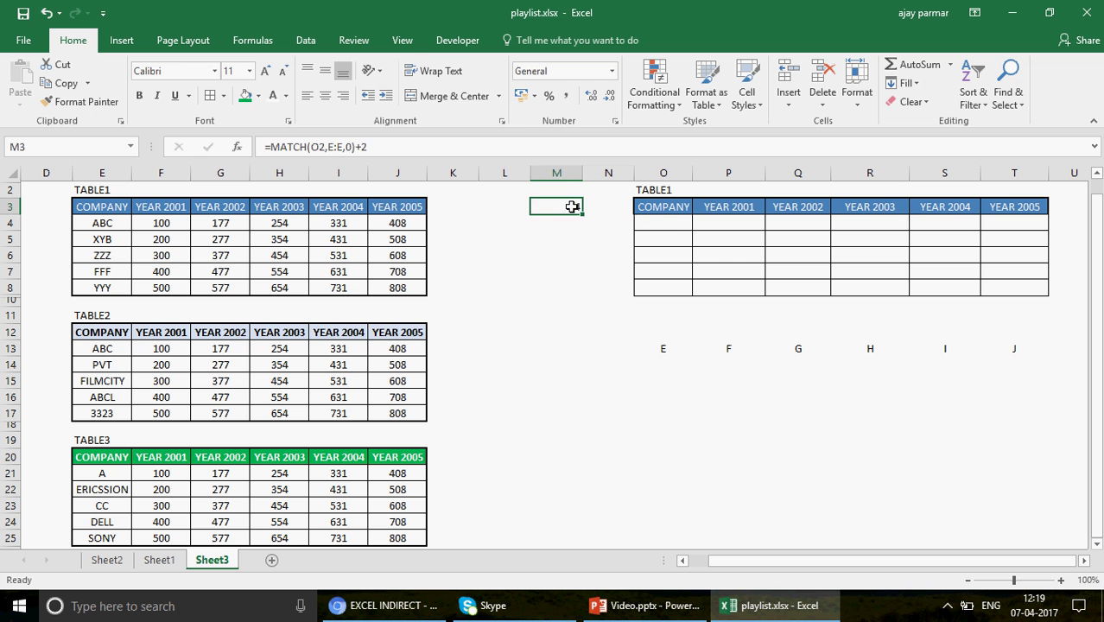
pyautogui.click(669, 225)
pyautogui.write('=IND')
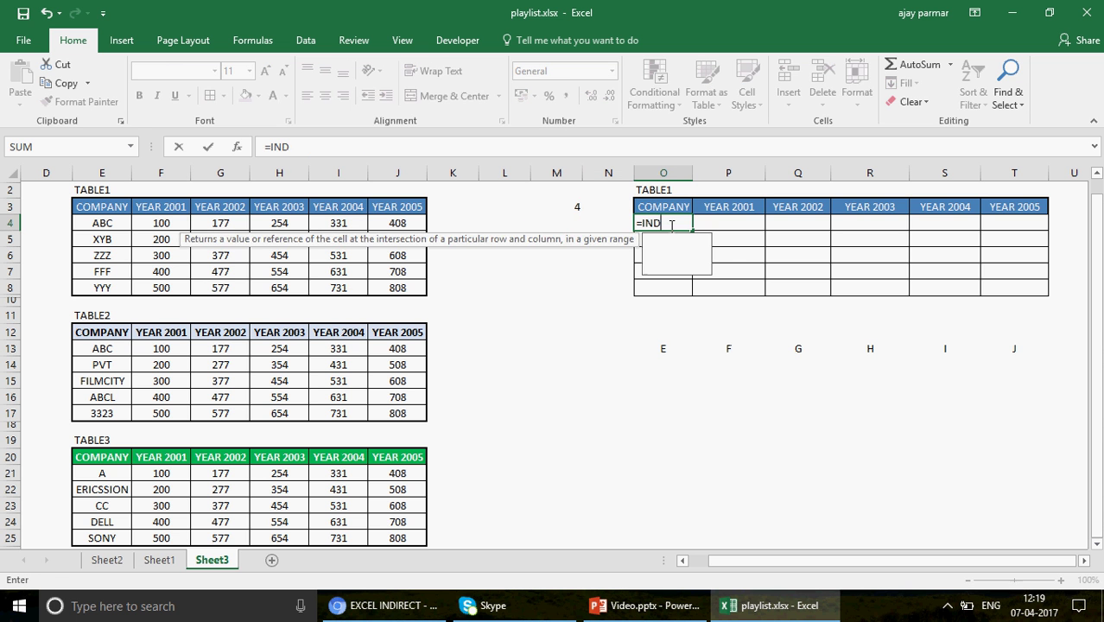
pyautogui.write('IRECT(')
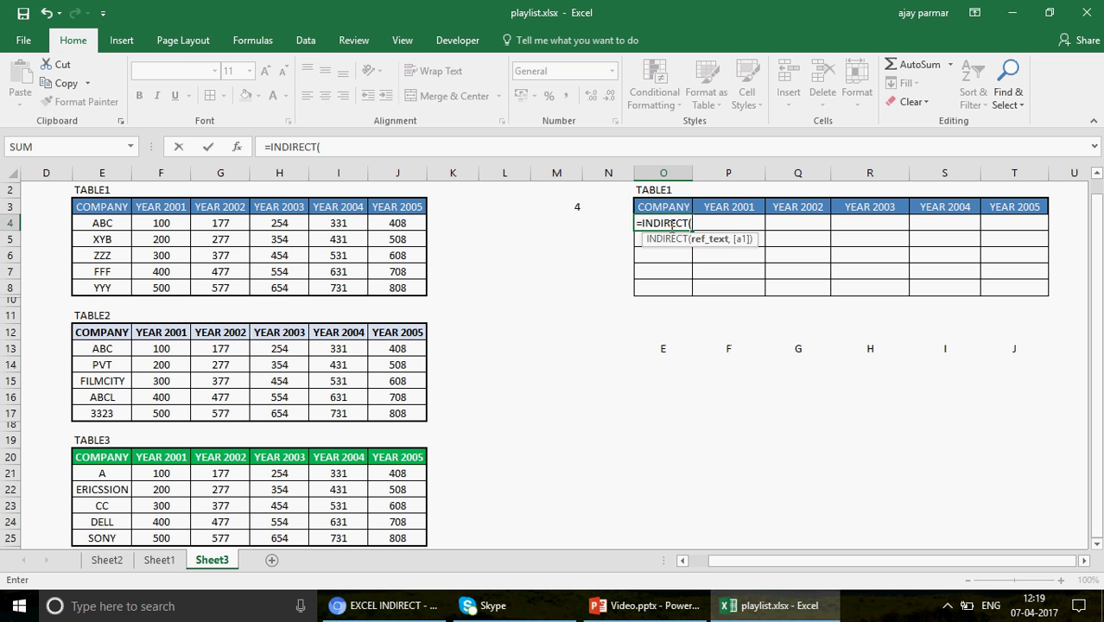
pyautogui.click(659, 347)
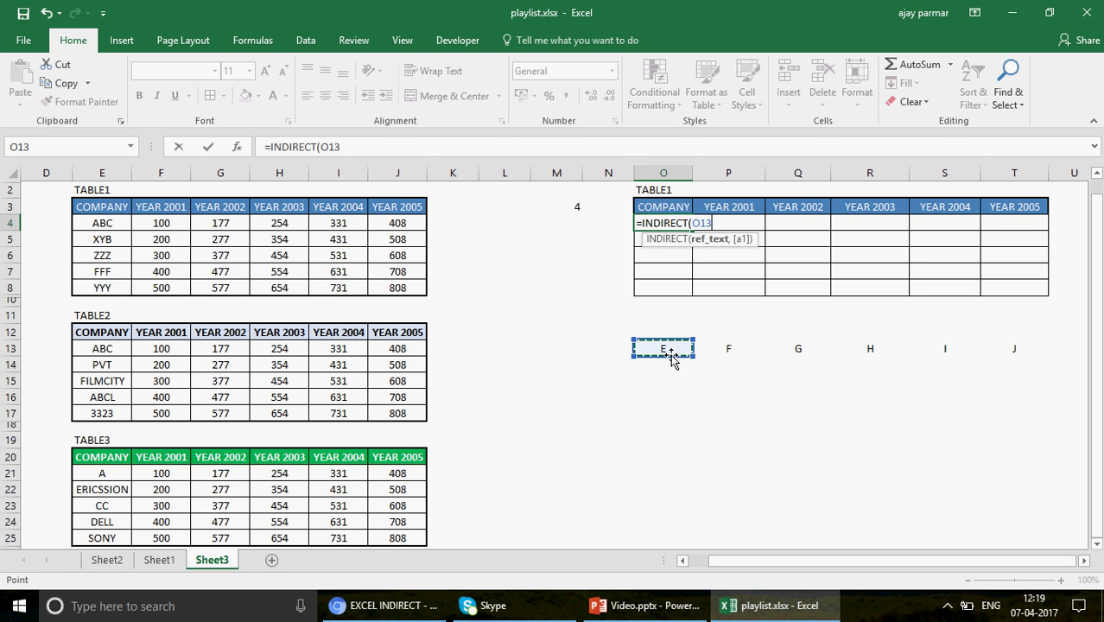
pyautogui.write('&')
pyautogui.click(554, 206)
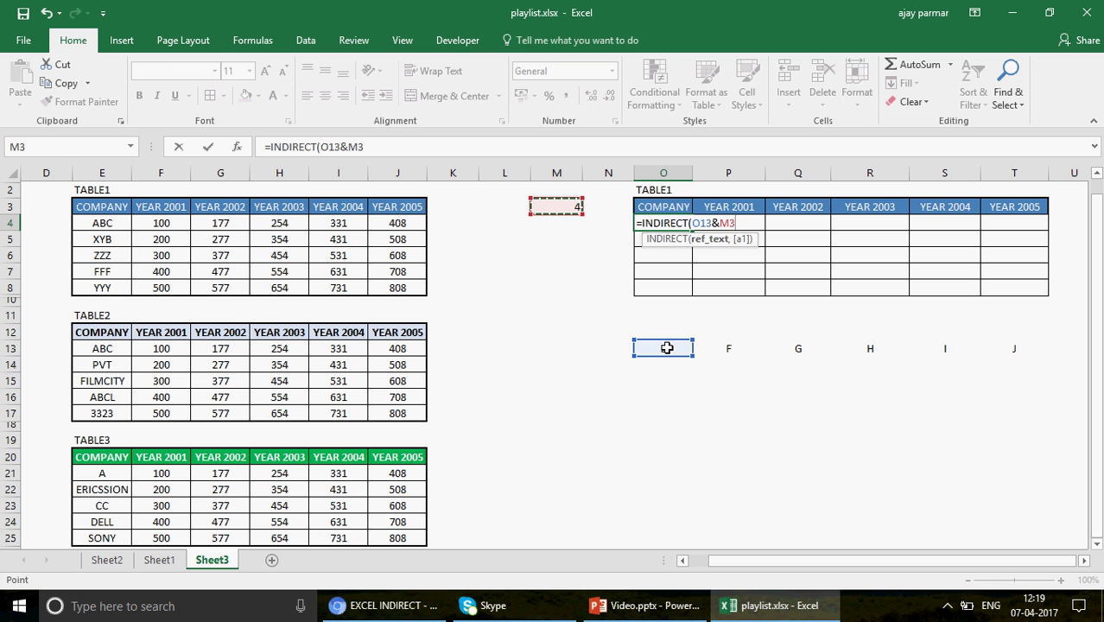
pyautogui.press('Return')
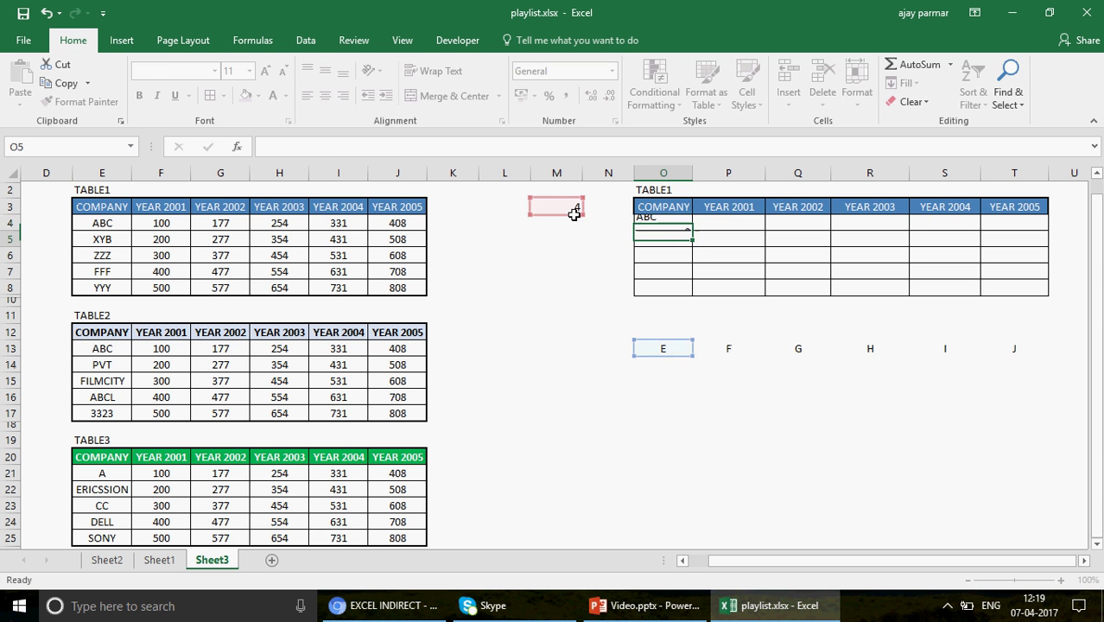
# Step: Review how O4's INDIRECT formula combines the column letter and row number, and lock its row-number reference's column as =INDIRECT(O13&$M3)
pyautogui.press('Up')
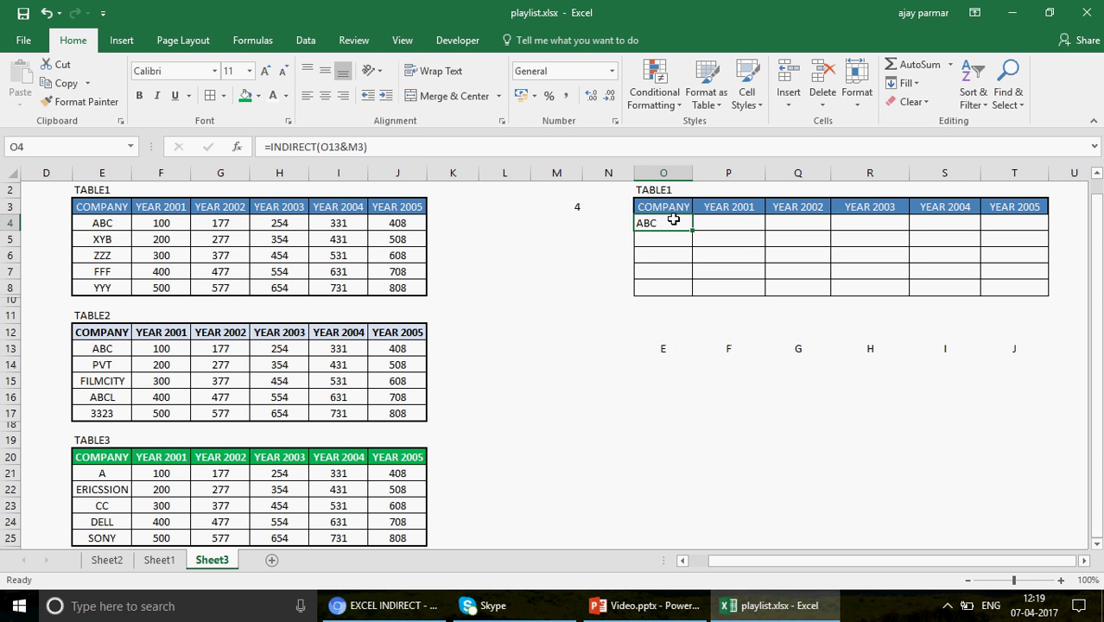
pyautogui.click(112, 222)
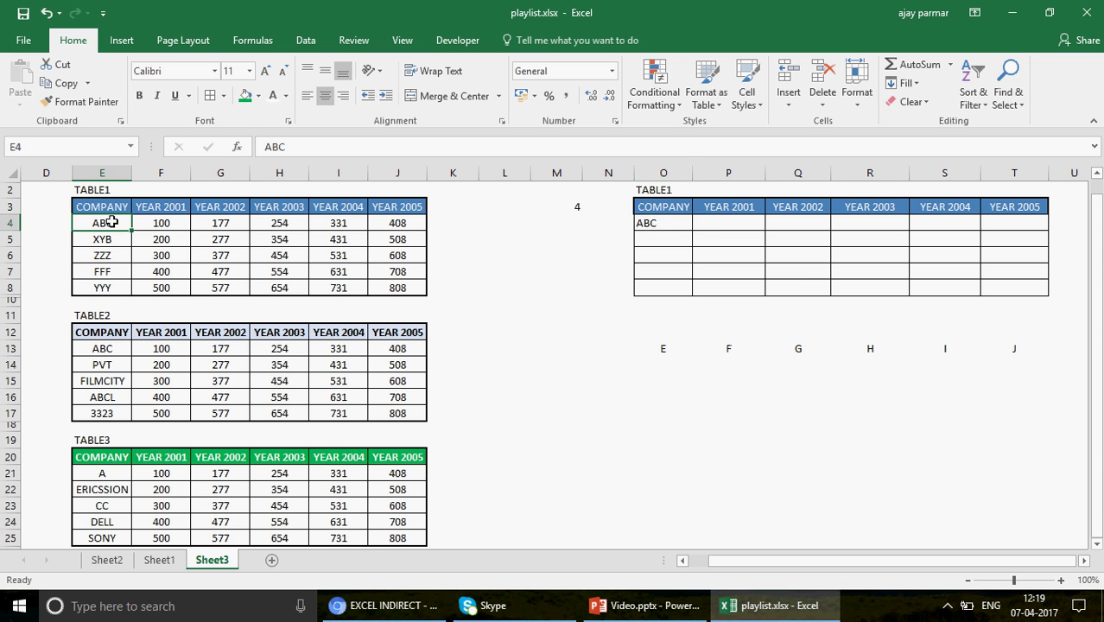
pyautogui.click(651, 225)
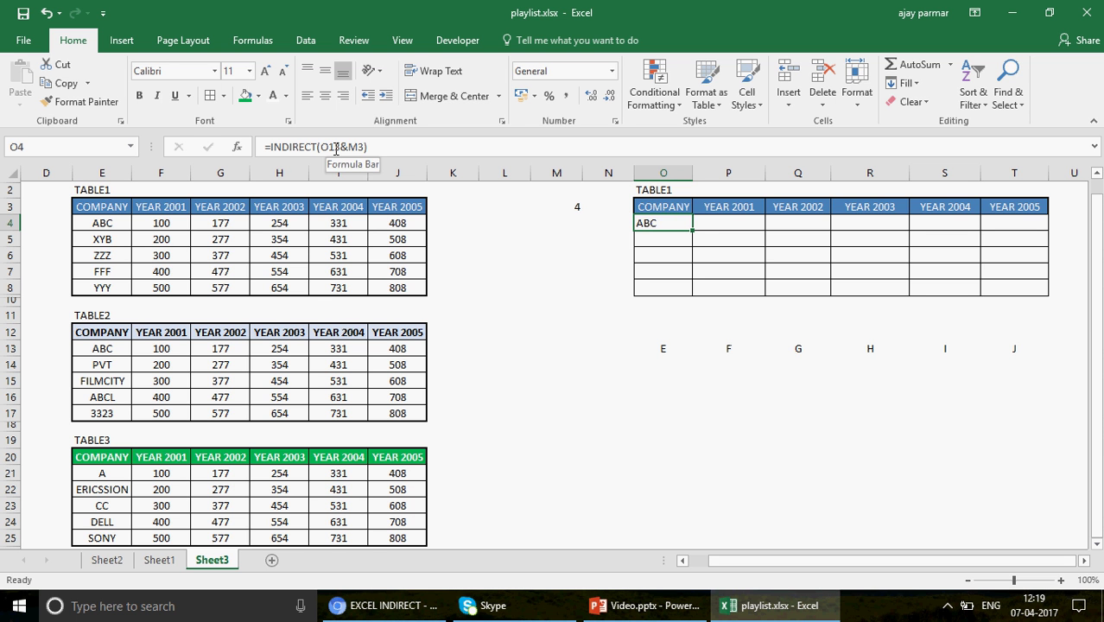
pyautogui.click(734, 351)
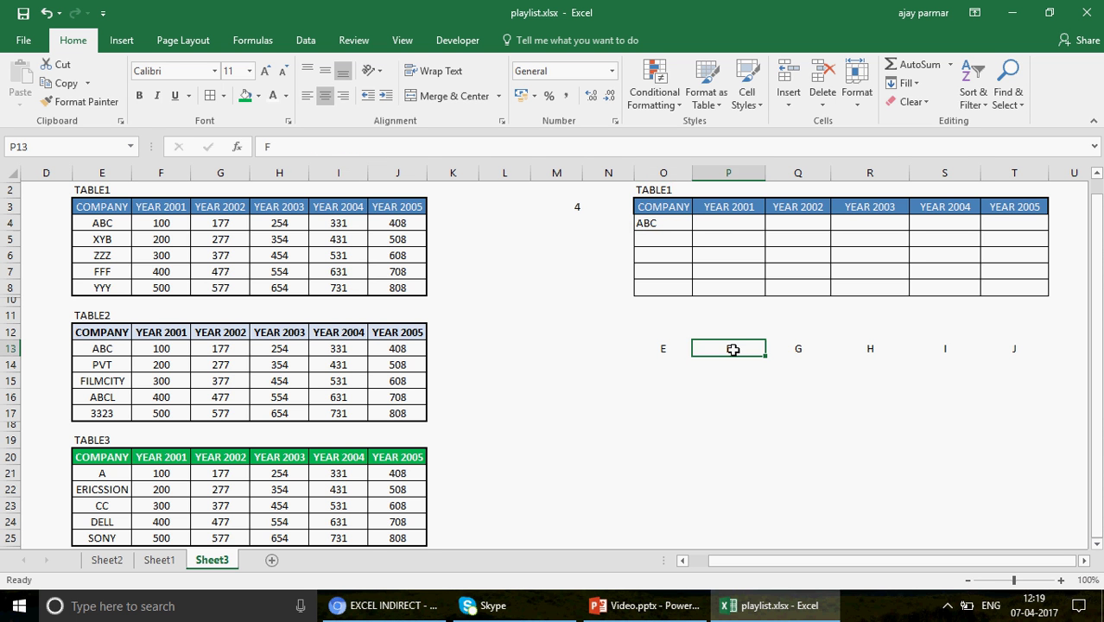
pyautogui.click(651, 223)
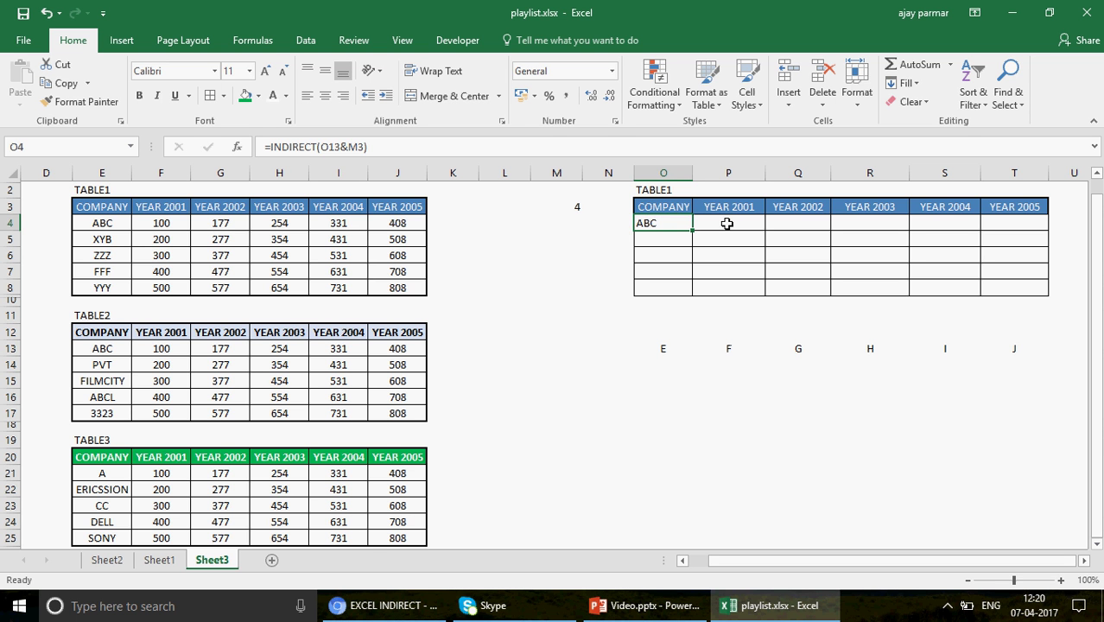
pyautogui.click(566, 206)
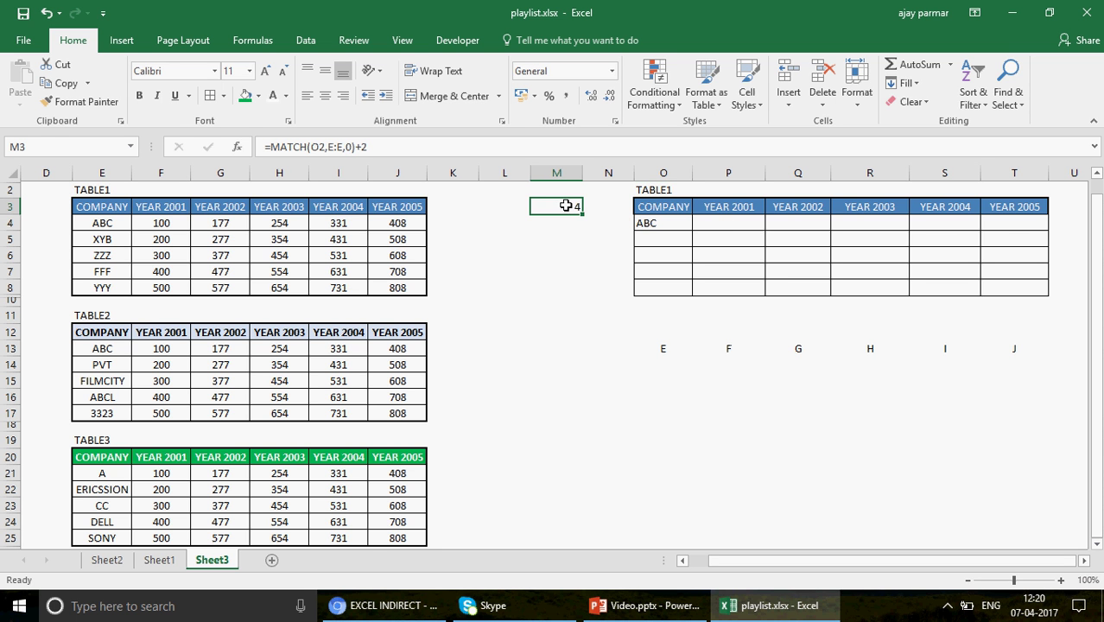
pyautogui.click(650, 226)
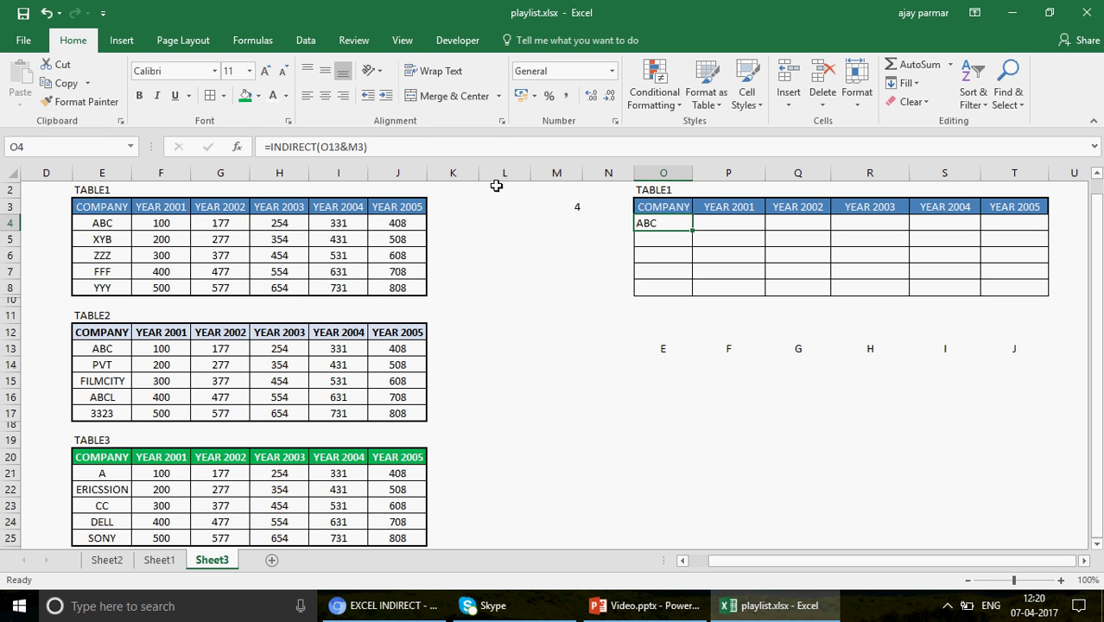
pyautogui.click(347, 148)
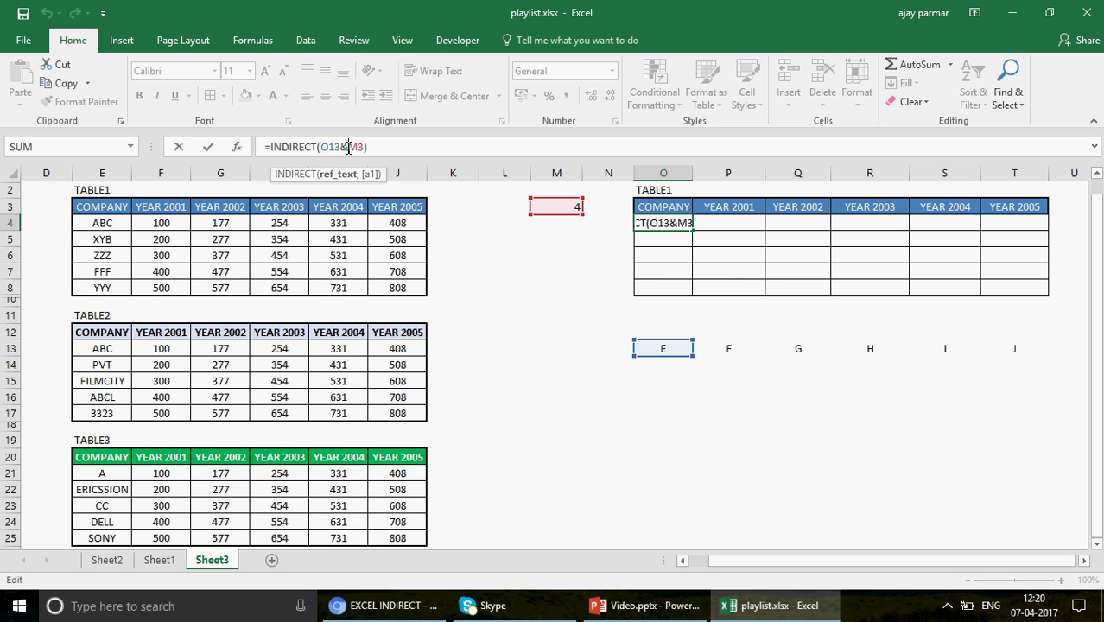
pyautogui.write('$')
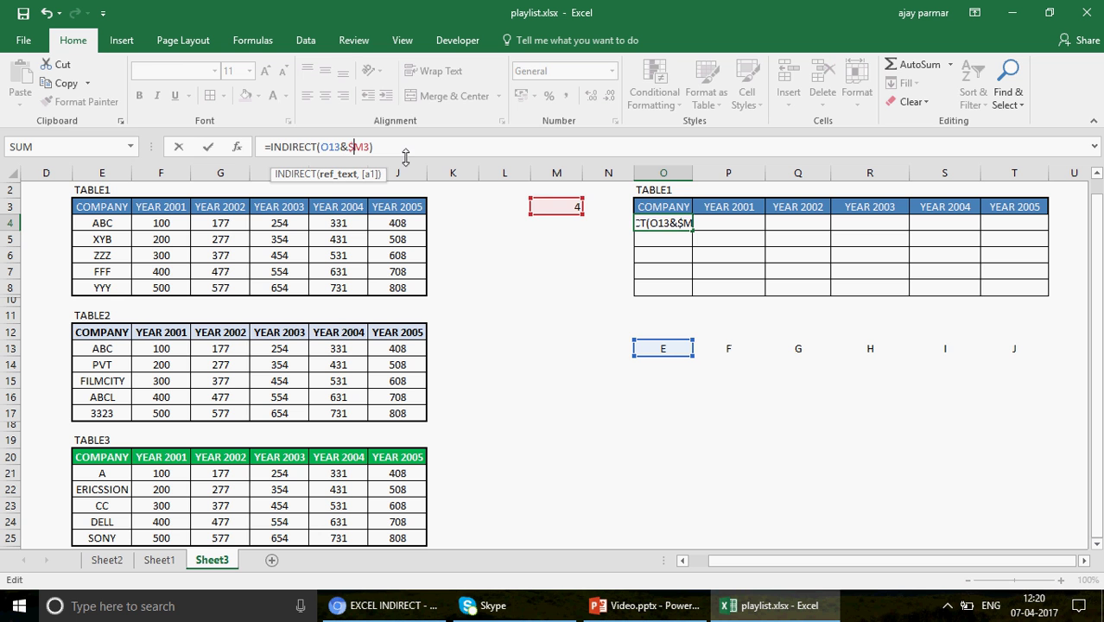
pyautogui.hotkey('ctrl', 'Return')
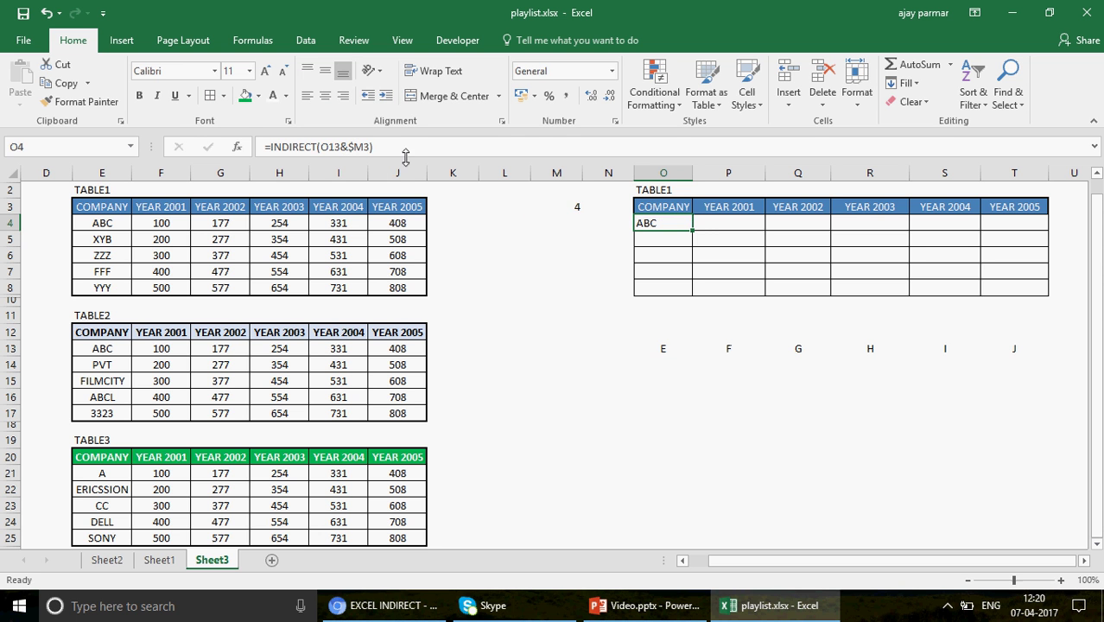
# Step: Move the MATCH formula from M3 to M4 and enter =M4+1 in M5
pyautogui.click(569, 206)
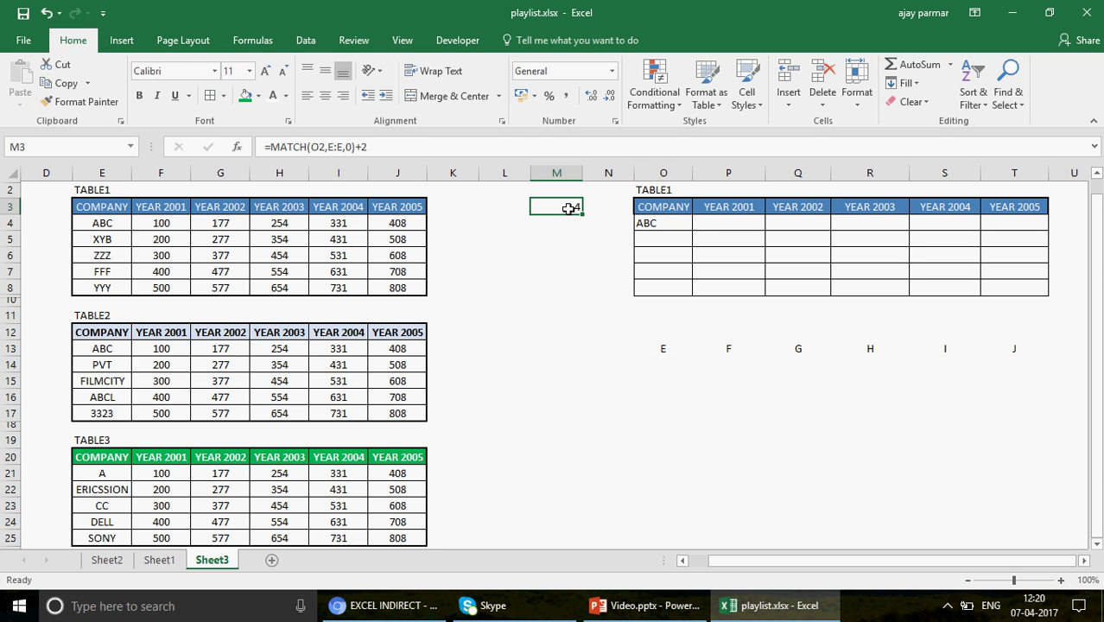
pyautogui.moveTo(568, 213); pyautogui.dragTo(574, 226)
pyautogui.click(577, 245)
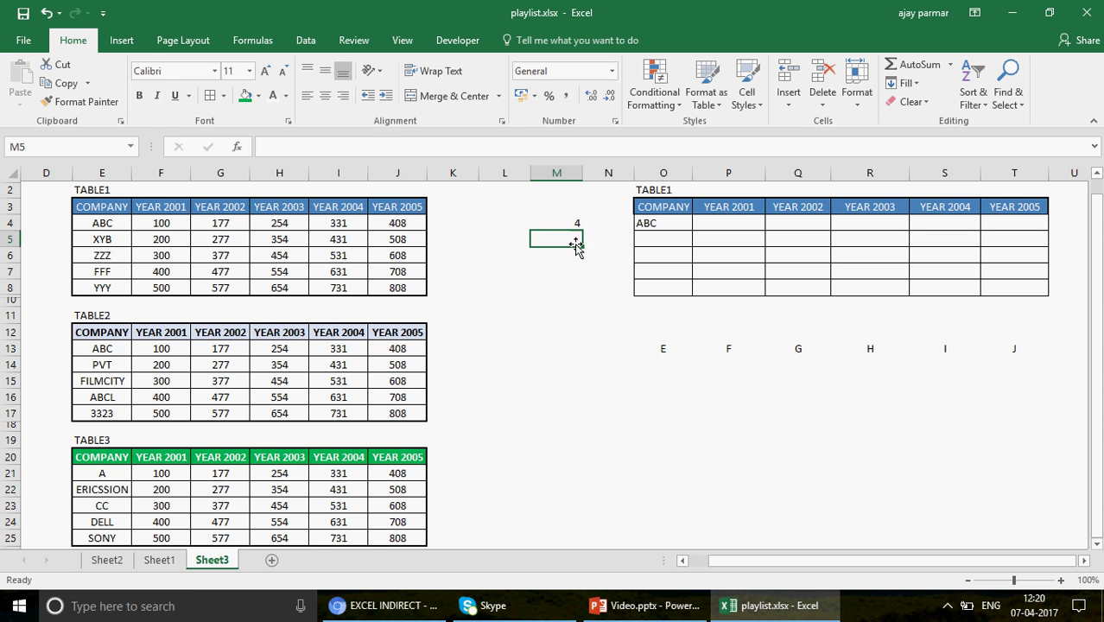
pyautogui.write('=M4+')
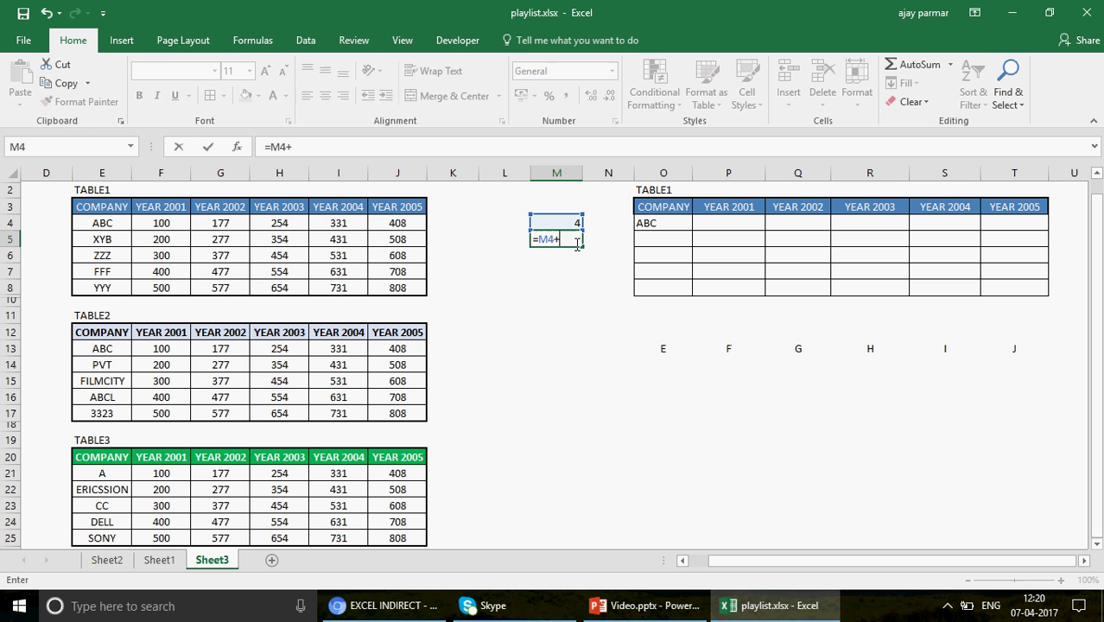
pyautogui.write('1')
pyautogui.press('Return')
# Step: Fill M5's formula down through M8 to give each output row its row number
pyautogui.click(575, 242)
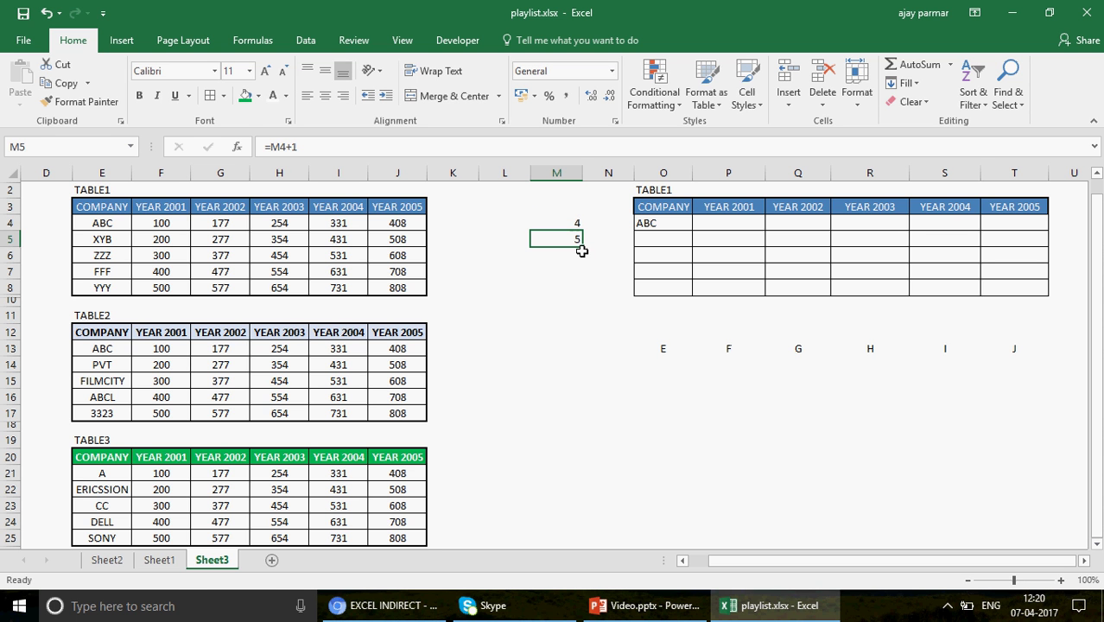
pyautogui.moveTo(583, 245); pyautogui.dragTo(585, 293)
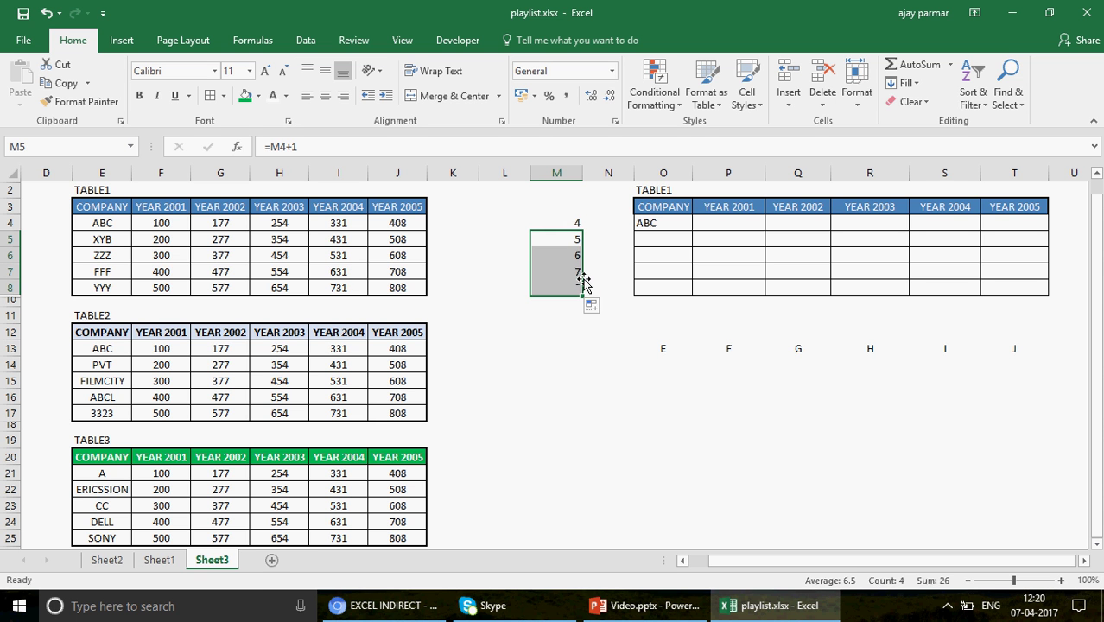
pyautogui.moveTo(566, 224); pyautogui.dragTo(566, 288)
# Step: Fill O4's INDIRECT formula across the first output row to T4
pyautogui.click(653, 222)
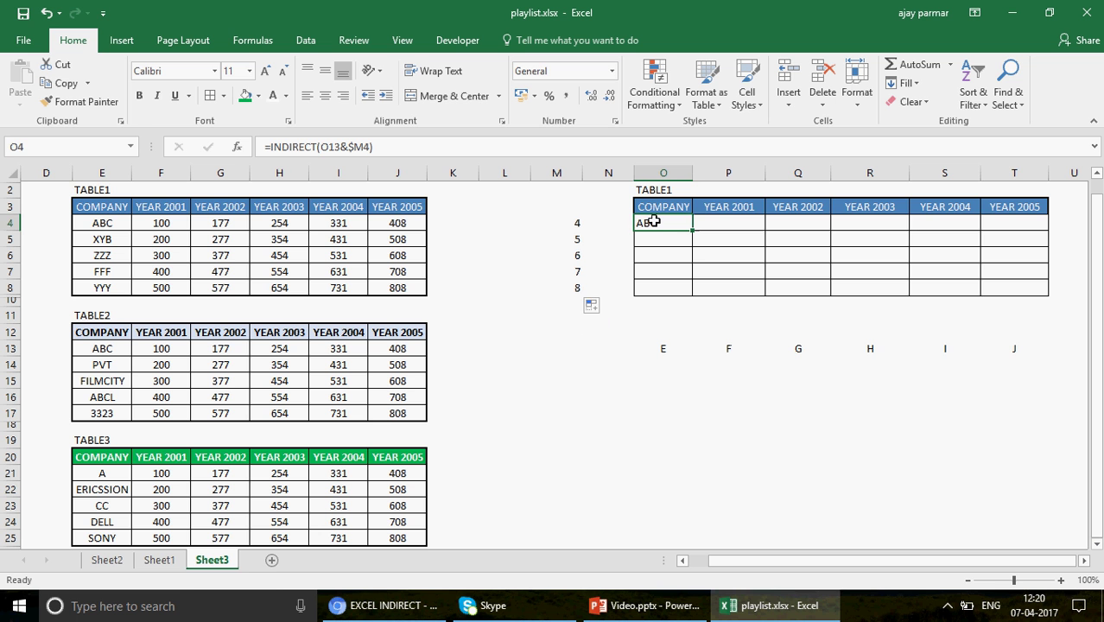
pyautogui.moveTo(691, 230); pyautogui.dragTo(1040, 230)
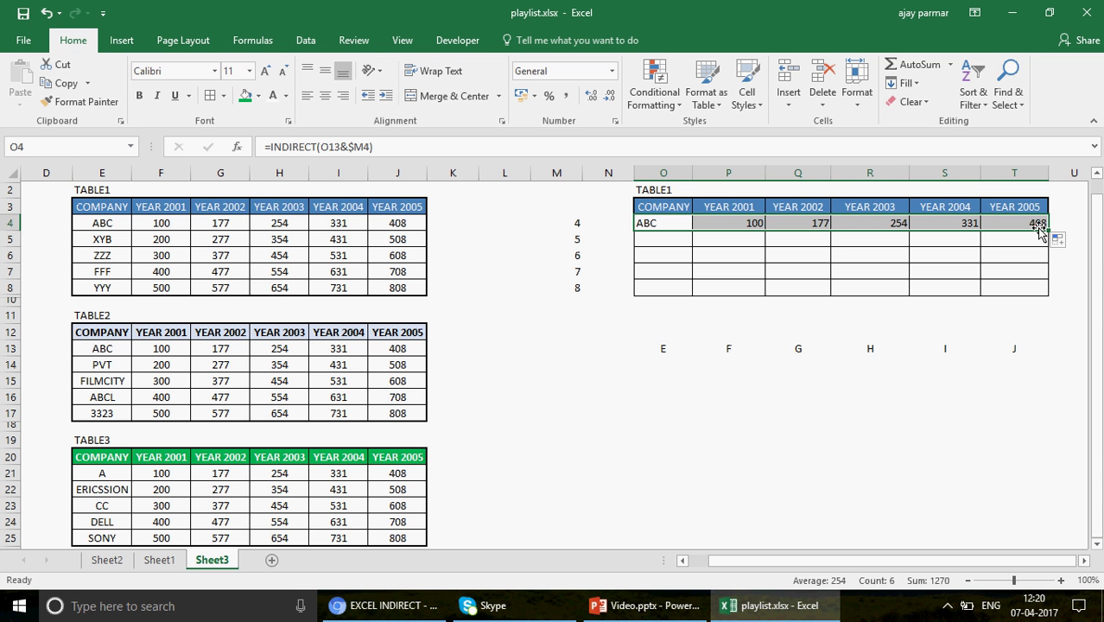
# Step: Examine which column-letter and row-number cells the formulas in P4, Q4 and R4 refer to
pyautogui.click(724, 223)
pyautogui.press('F2')
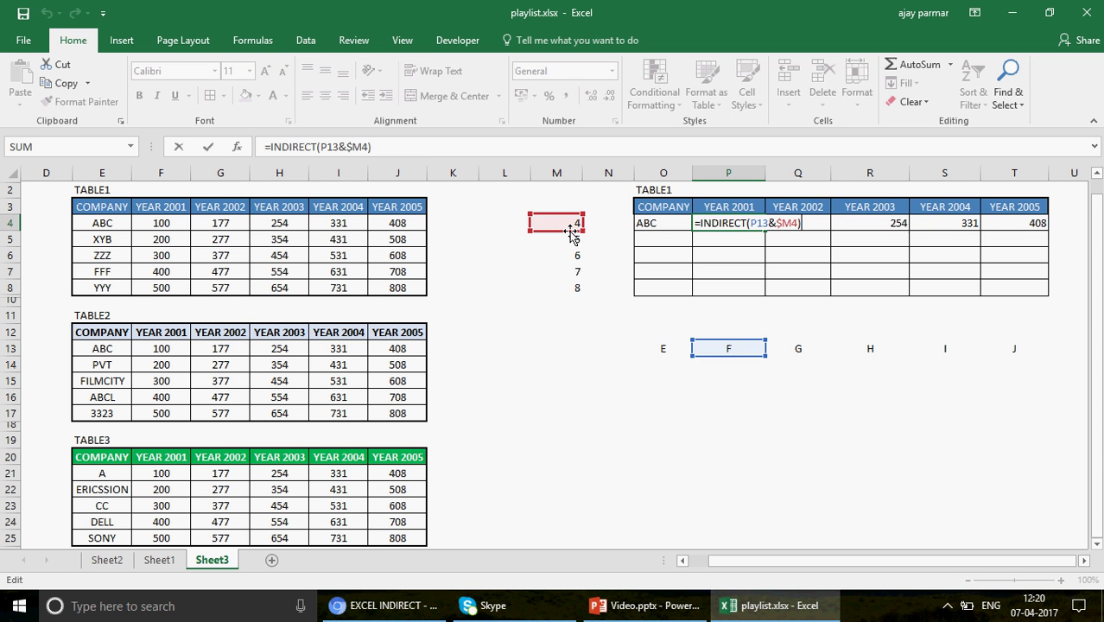
pyautogui.hotkey('ctrl', 'Return')
pyautogui.press('Right')
pyautogui.press('F2')
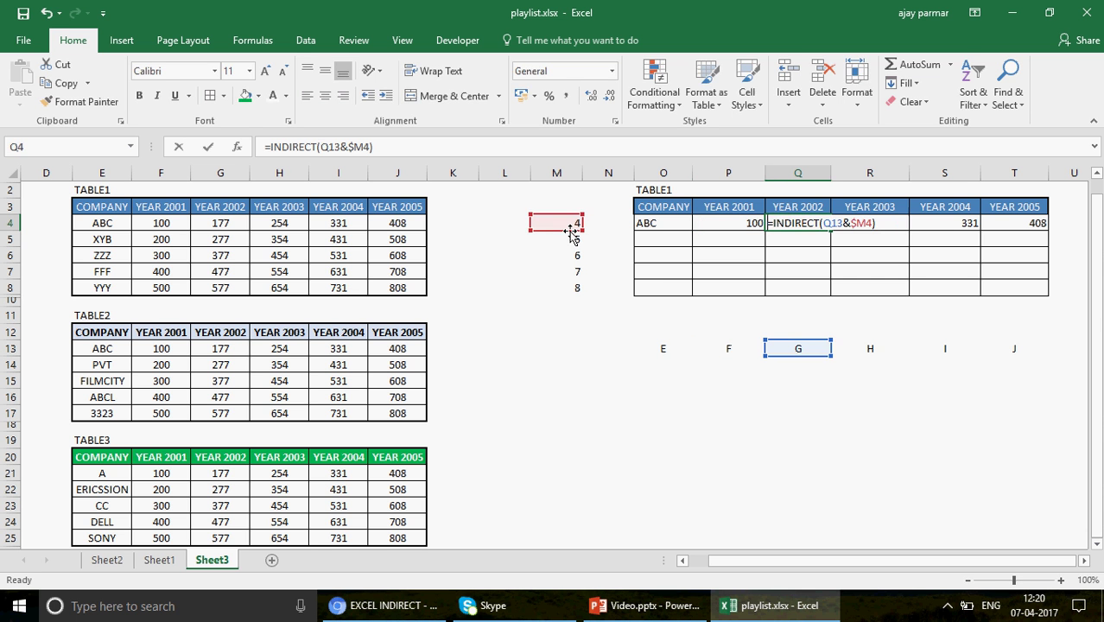
pyautogui.press('Tab')
pyautogui.press('F2')
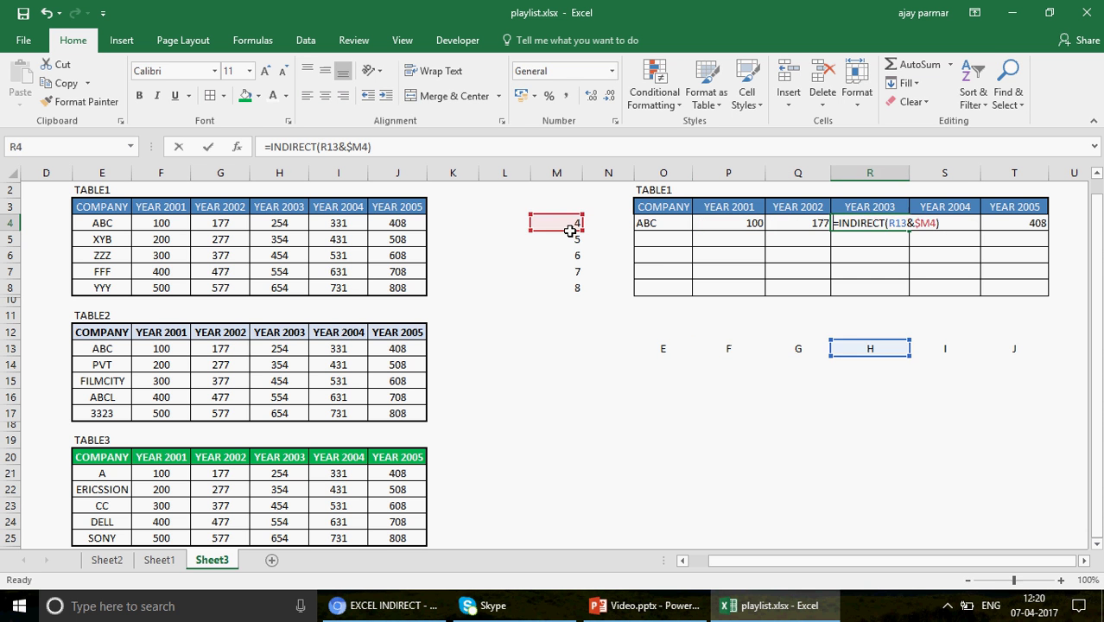
pyautogui.press('Escape')
pyautogui.press('Left')
pyautogui.press('Left')
pyautogui.press('Left')
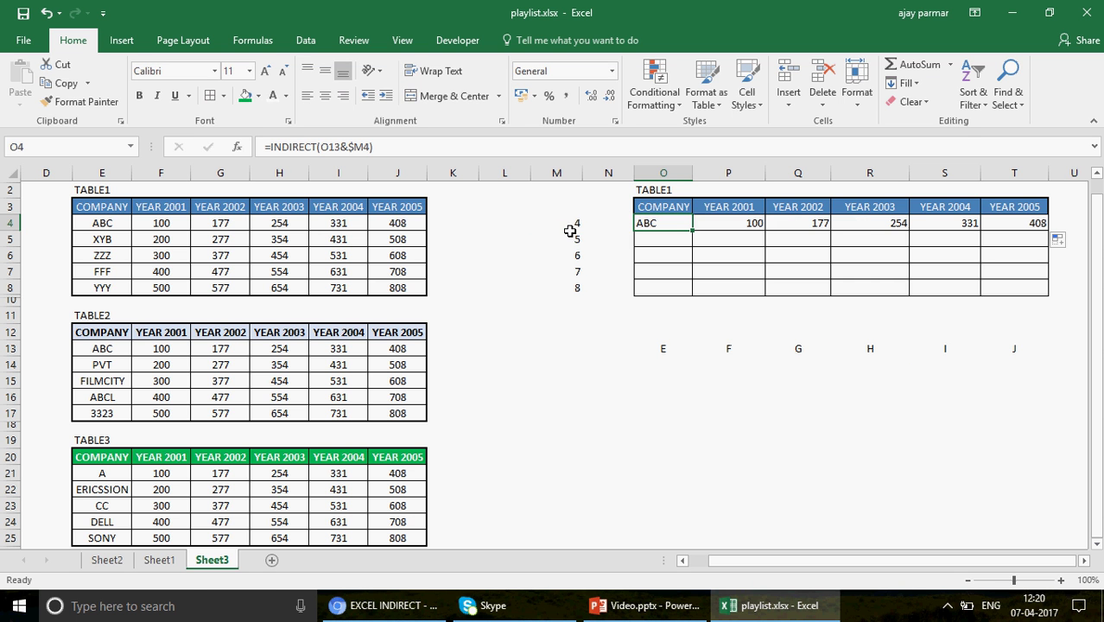
# Step: Try to fill O4's formula down to O5 and inspect the references of the copied formula
pyautogui.moveTo(695, 234); pyautogui.dragTo(693, 243)
pyautogui.click(668, 233)
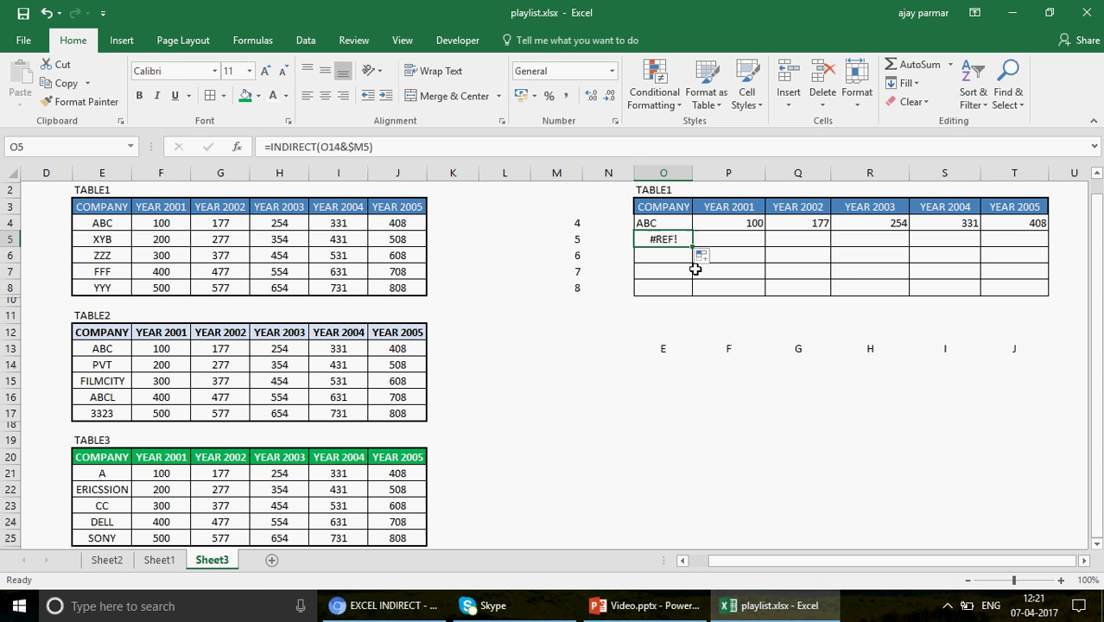
pyautogui.press('F2')
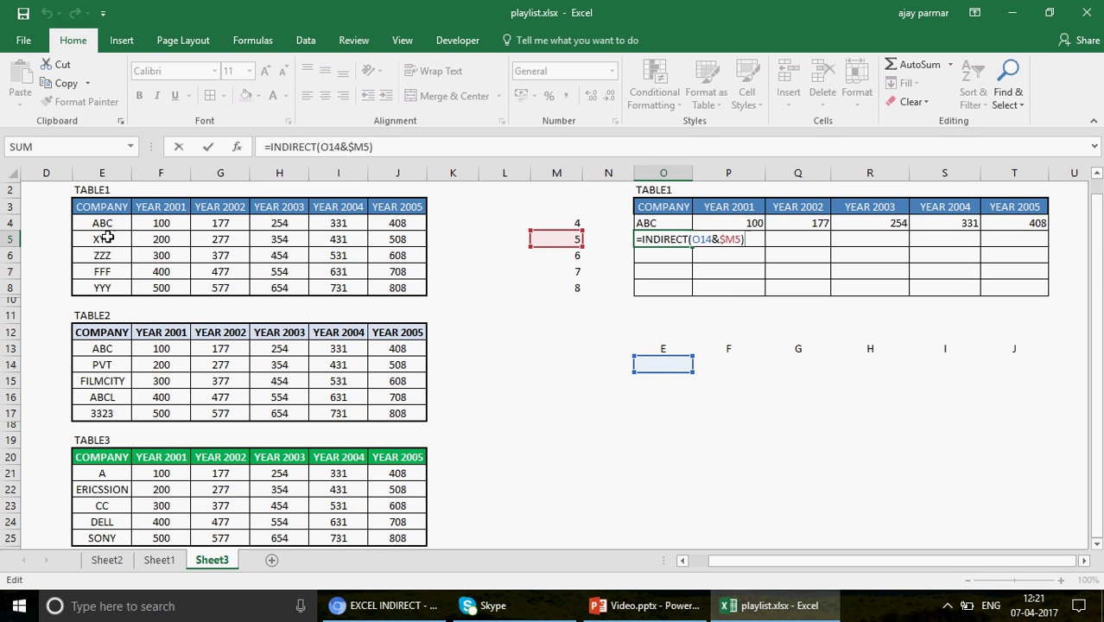
pyautogui.hotkey('ctrl', 'Return')
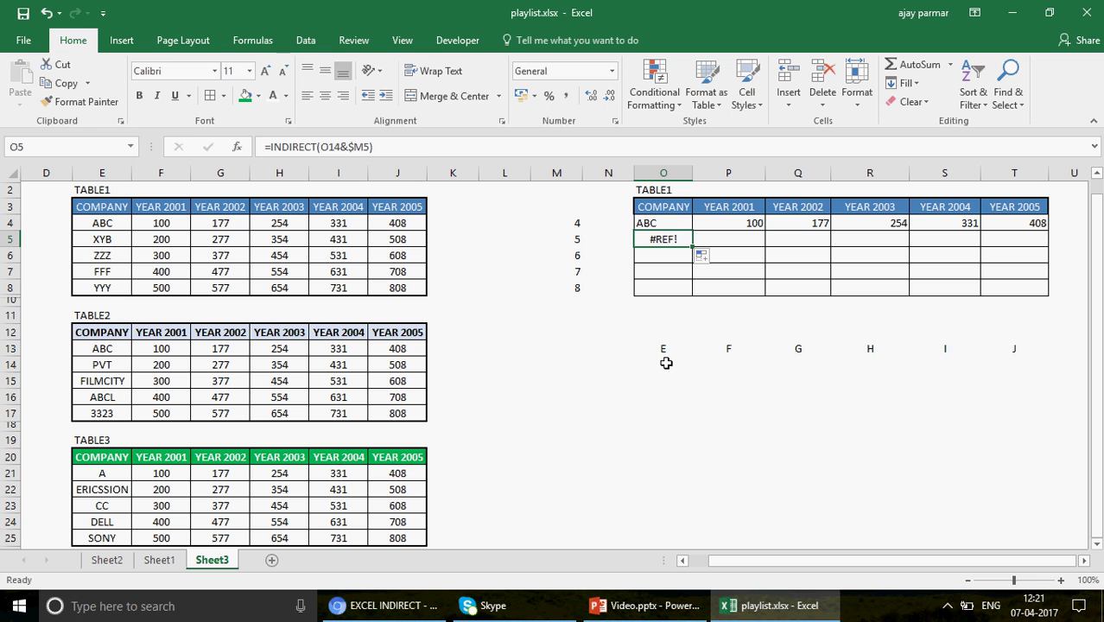
# Step: Lock the row of the column-letter reference in O4 so the formula reads =INDIRECT(O$13&$M4)
pyautogui.click(657, 222)
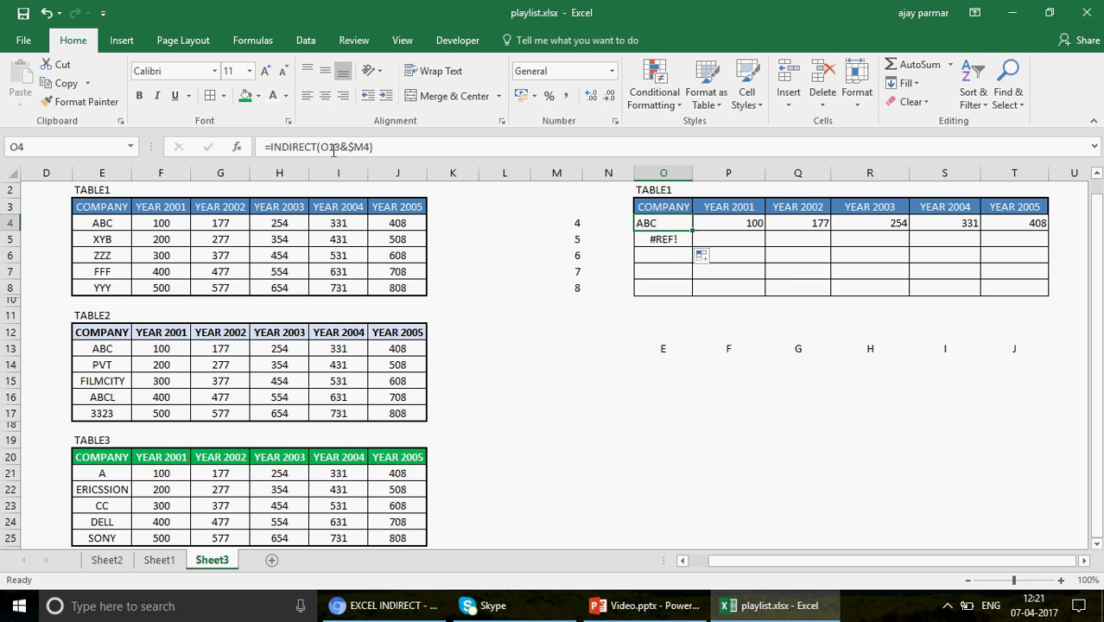
pyautogui.click(333, 148)
pyautogui.press('F4')
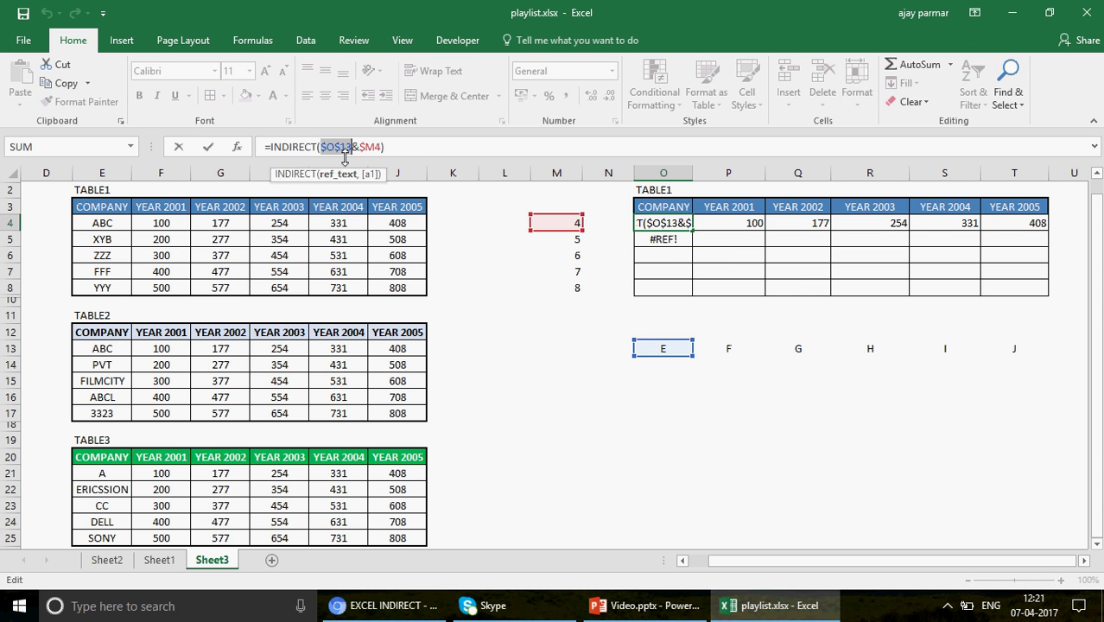
pyautogui.press('F4')
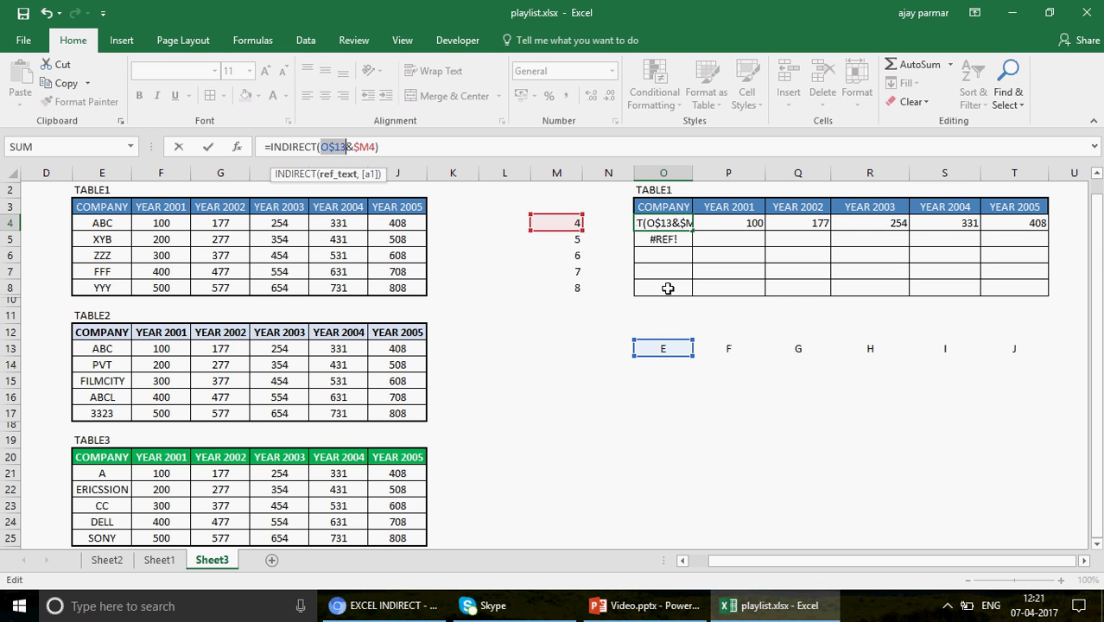
pyautogui.press('Return')
# Step: Fill O4's formula through the whole output range O4:T8 and centre its contents horizontally
pyautogui.press('Up')
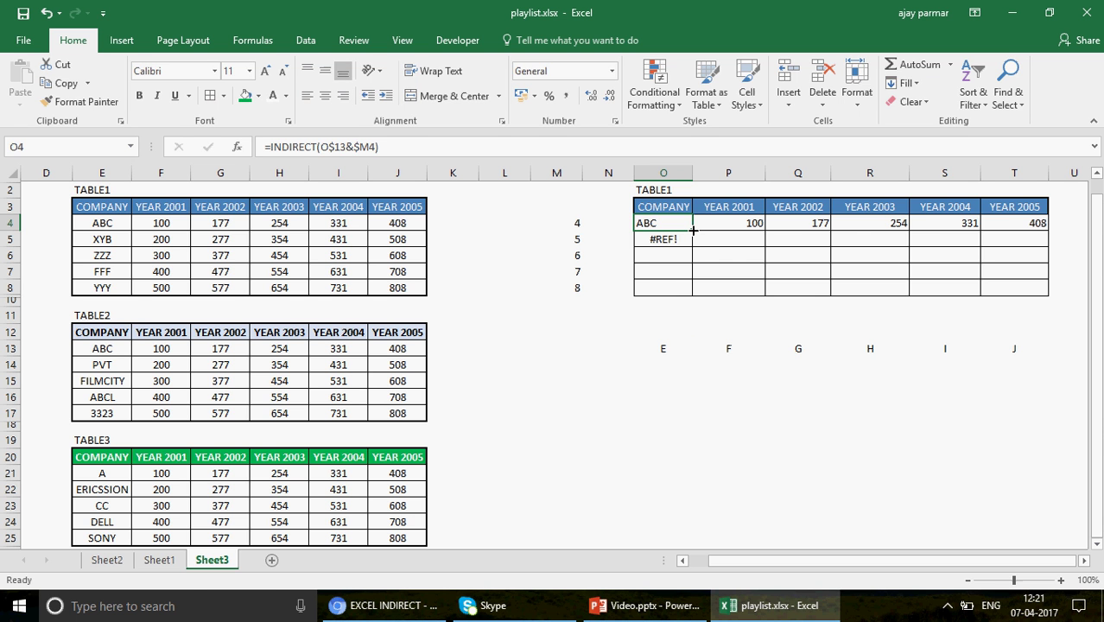
pyautogui.moveTo(693, 231); pyautogui.dragTo(1046, 296)
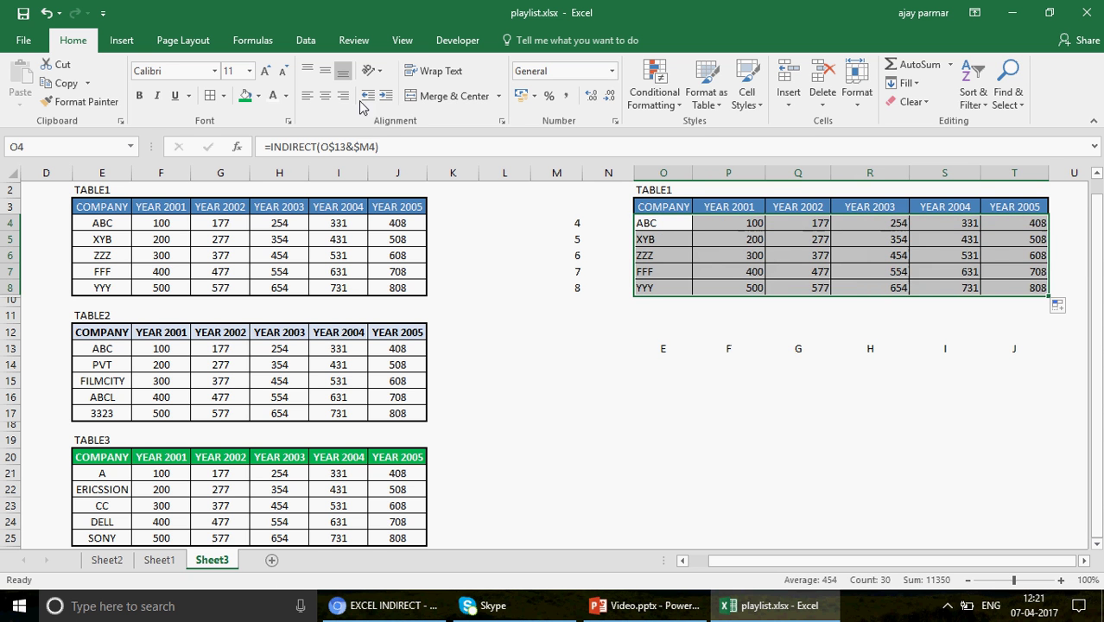
pyautogui.click(326, 97)
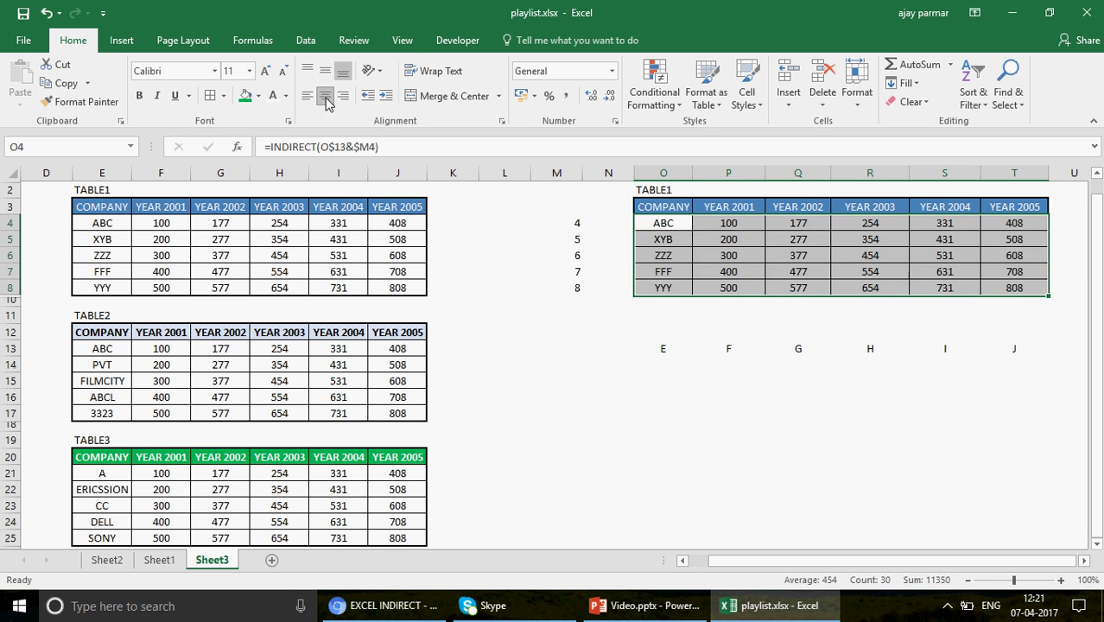
# Step: Examine the references in the filled INDIRECT formulas of O7, R7, S7, T7 and R8 against the helper row and column
pyautogui.click(662, 273)
pyautogui.doubleClick(662, 273)
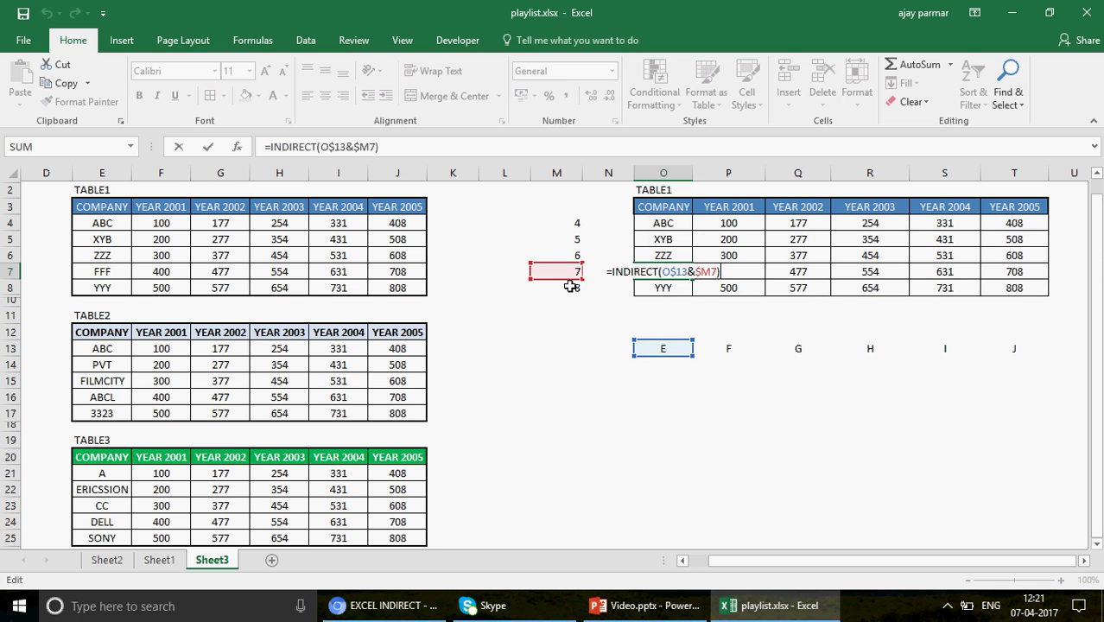
pyautogui.press('Escape')
pyautogui.press('Right')
pyautogui.press('Right')
pyautogui.press('Right')
pyautogui.press('F2')
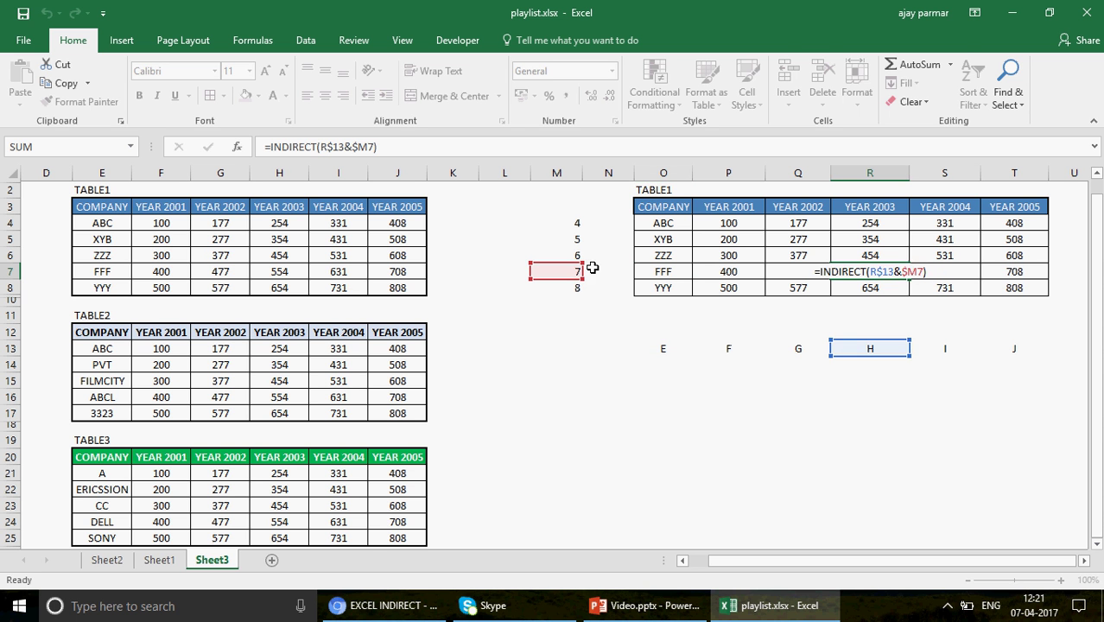
pyautogui.press('Tab')
pyautogui.press('F2')
pyautogui.press('Tab')
pyautogui.press('F2')
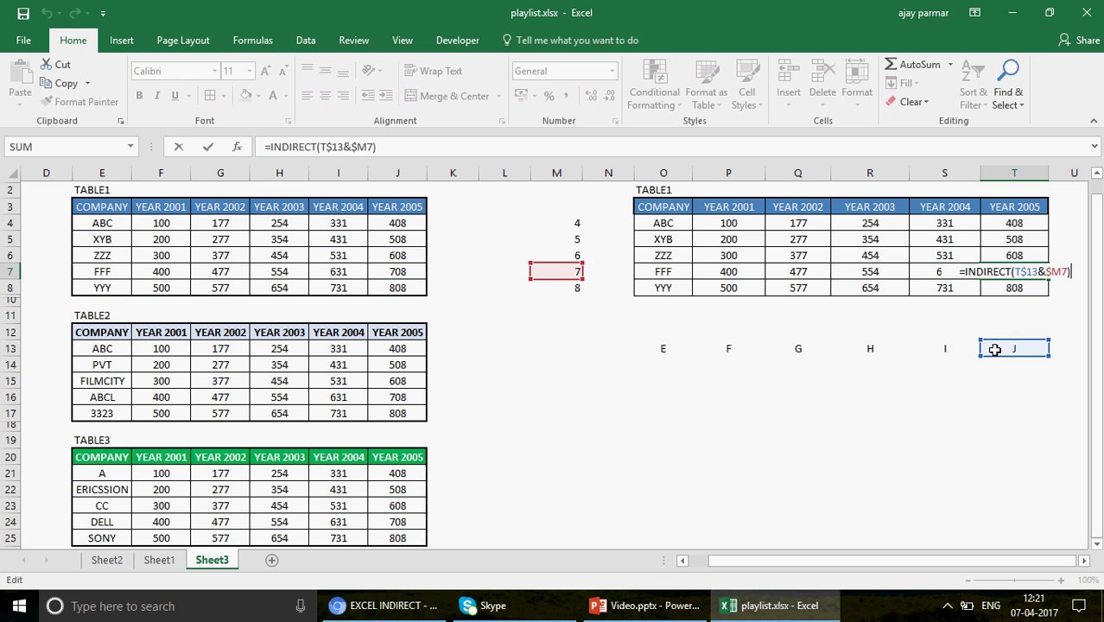
pyautogui.hotkey('ctrl', 'Return')
pyautogui.press('Down')
pyautogui.press('Left')
pyautogui.press('Left')
pyautogui.press('F2')
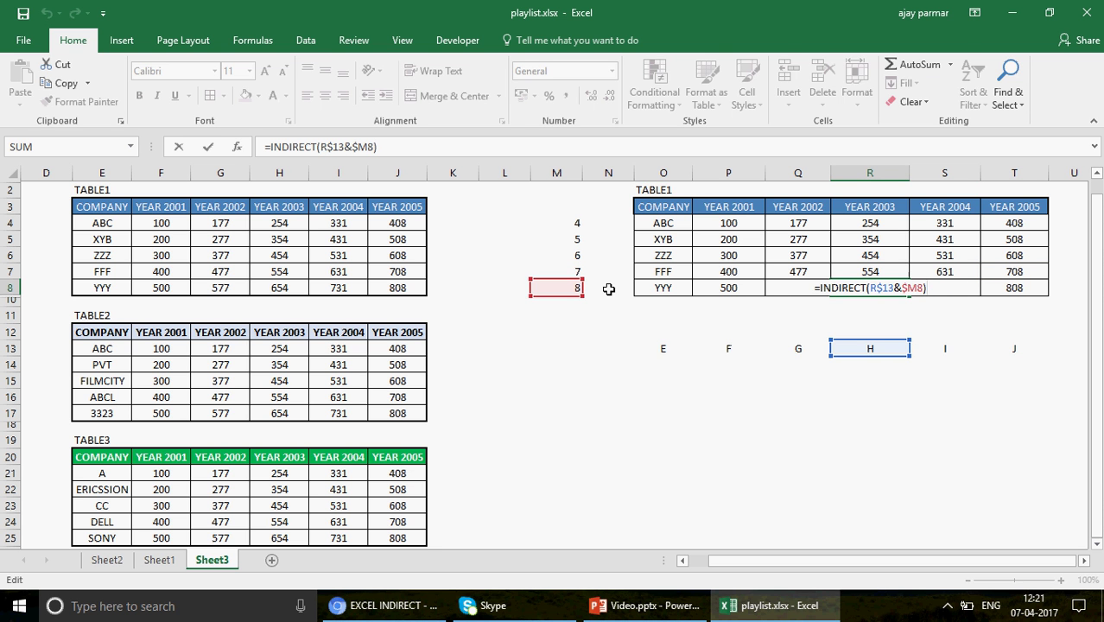
pyautogui.press('Escape')
# Step: Choose TABLE2 as the table to show in selector cell O2
pyautogui.click(663, 188)
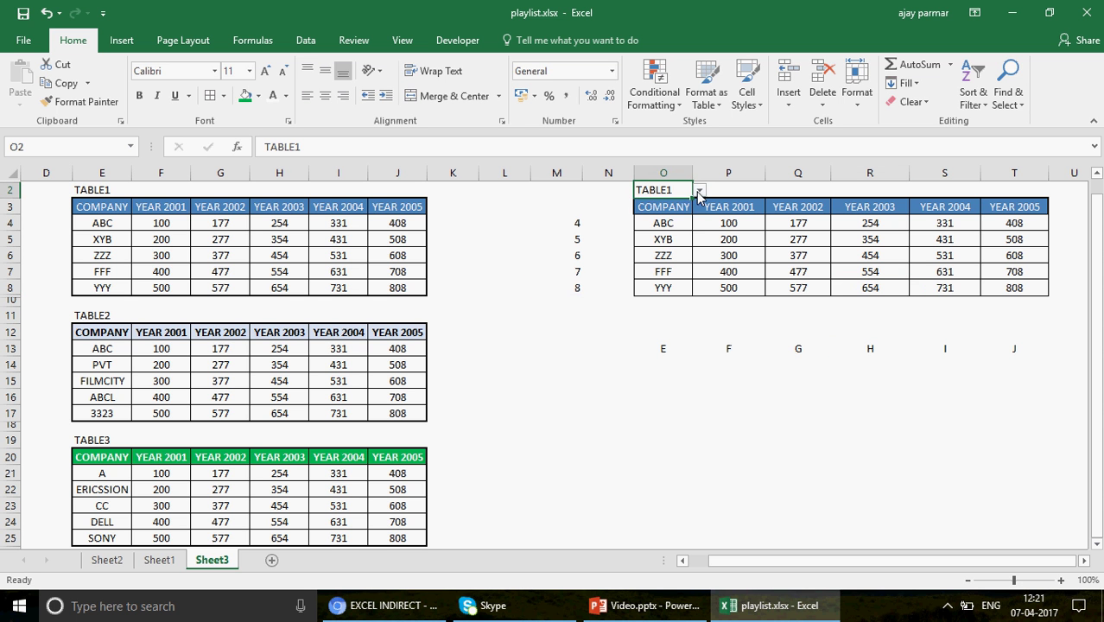
pyautogui.click(699, 190)
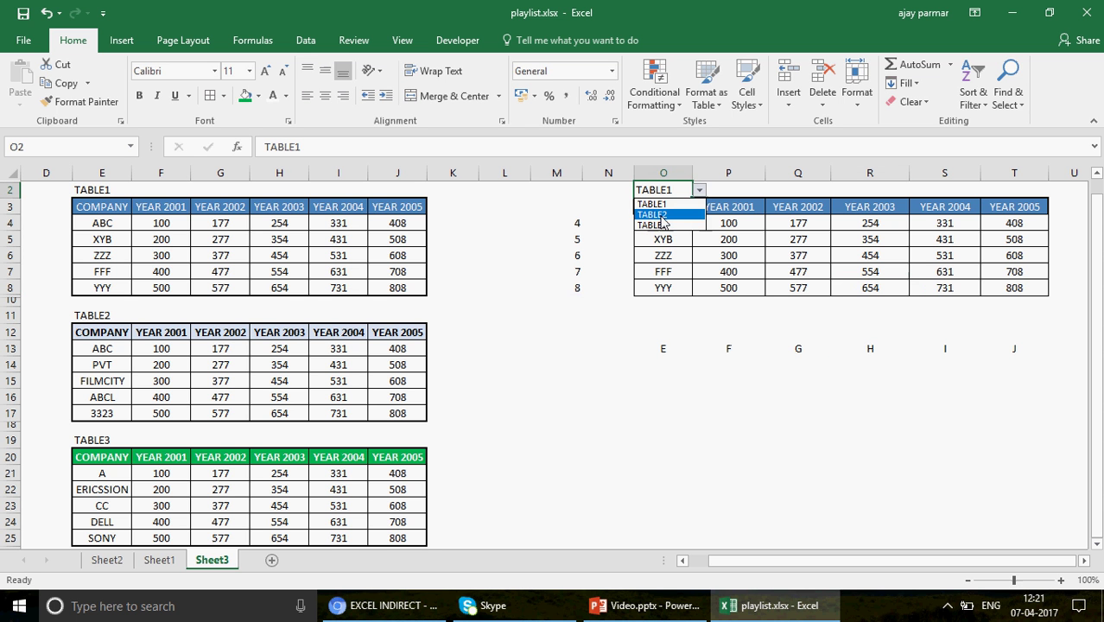
pyautogui.click(663, 215)
# Step: Examine how M4's MATCH formula uses O2 and column E to locate TABLE2's heading and its first data row, E13
pyautogui.click(570, 223)
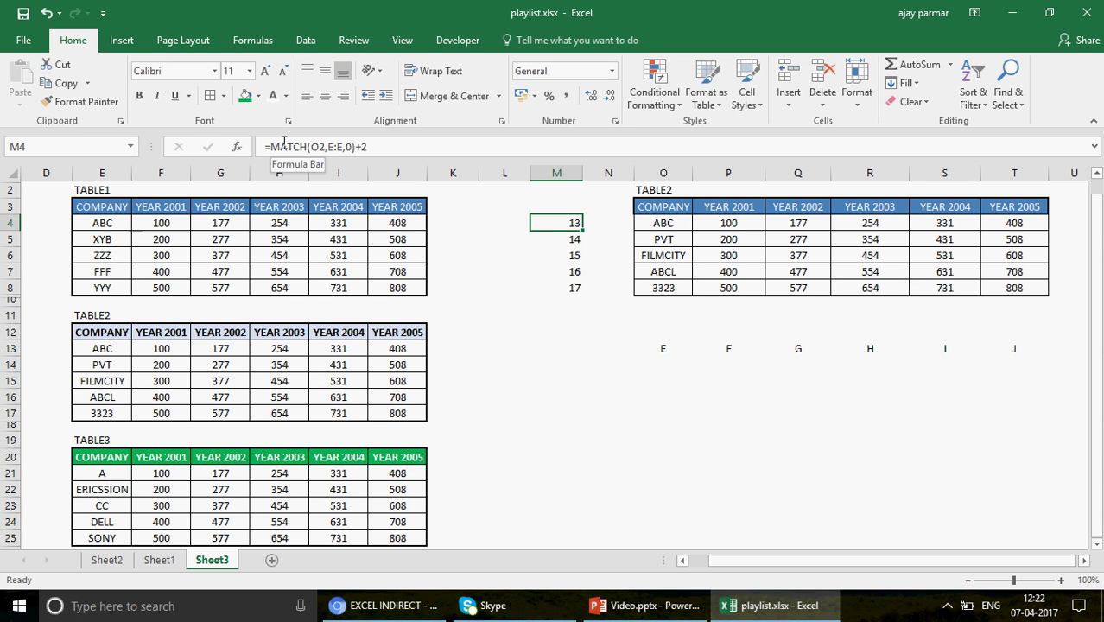
pyautogui.click(672, 189)
pyautogui.click(102, 175)
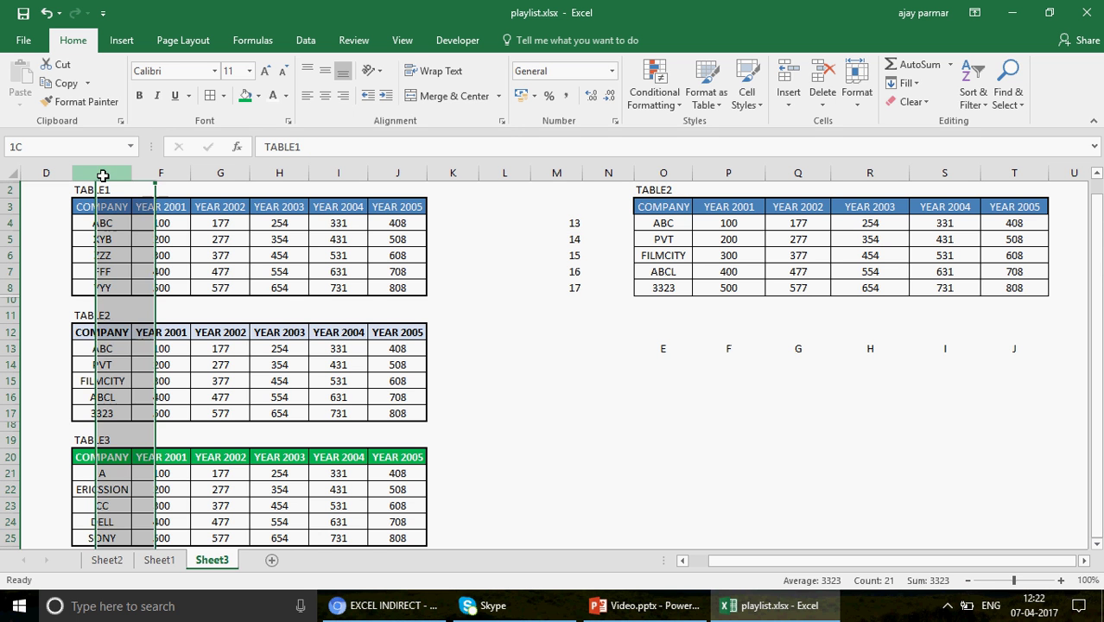
pyautogui.moveTo(102, 175); pyautogui.dragTo(102, 173)
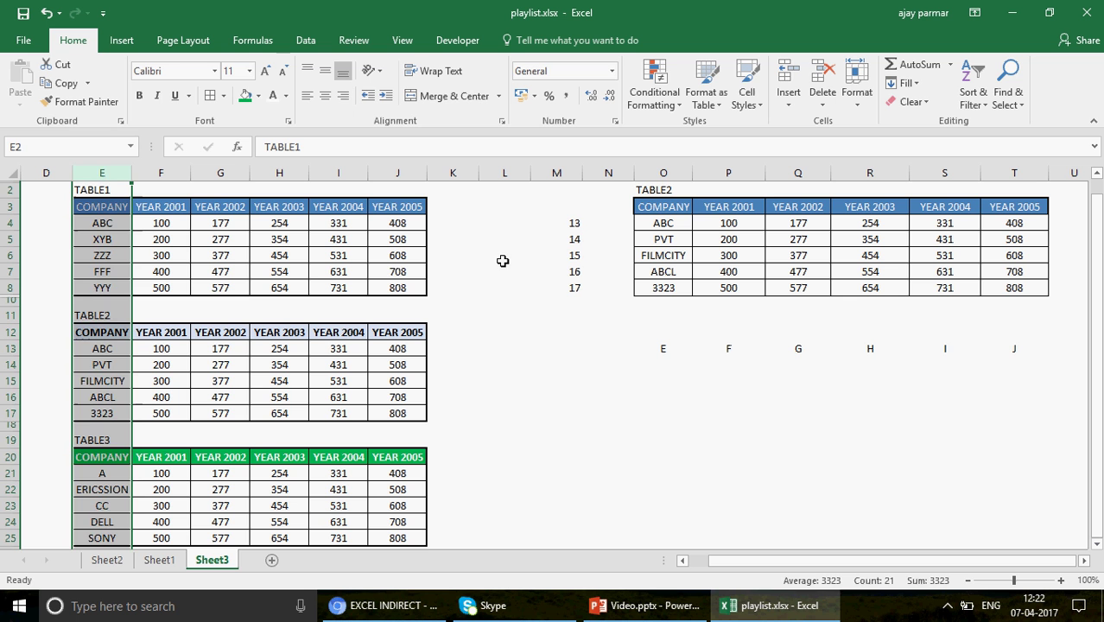
pyautogui.click(93, 318)
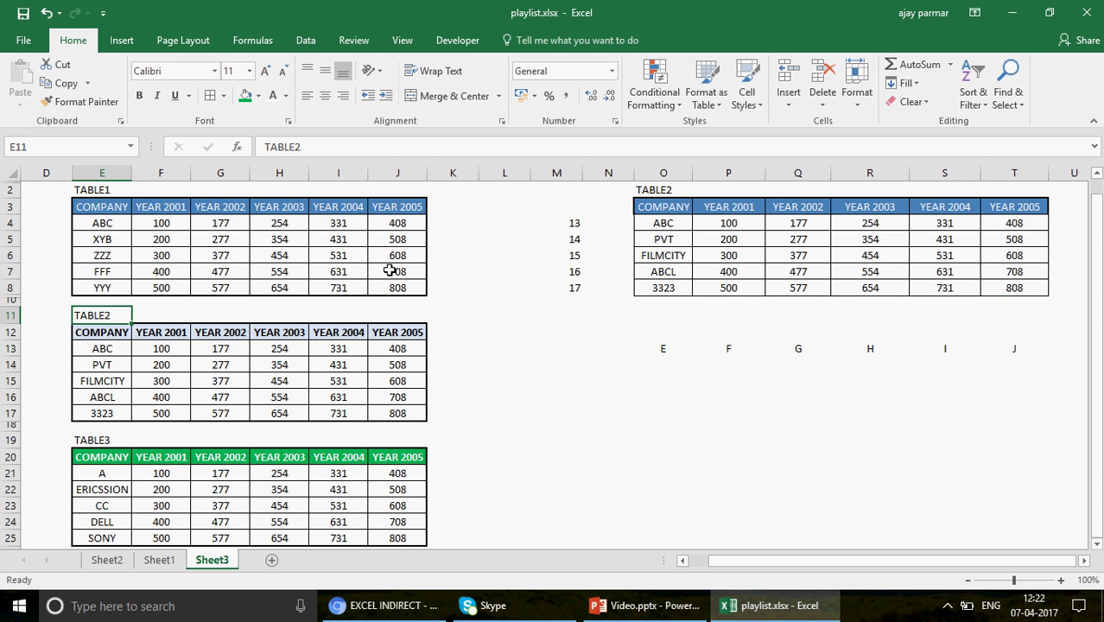
pyautogui.click(561, 222)
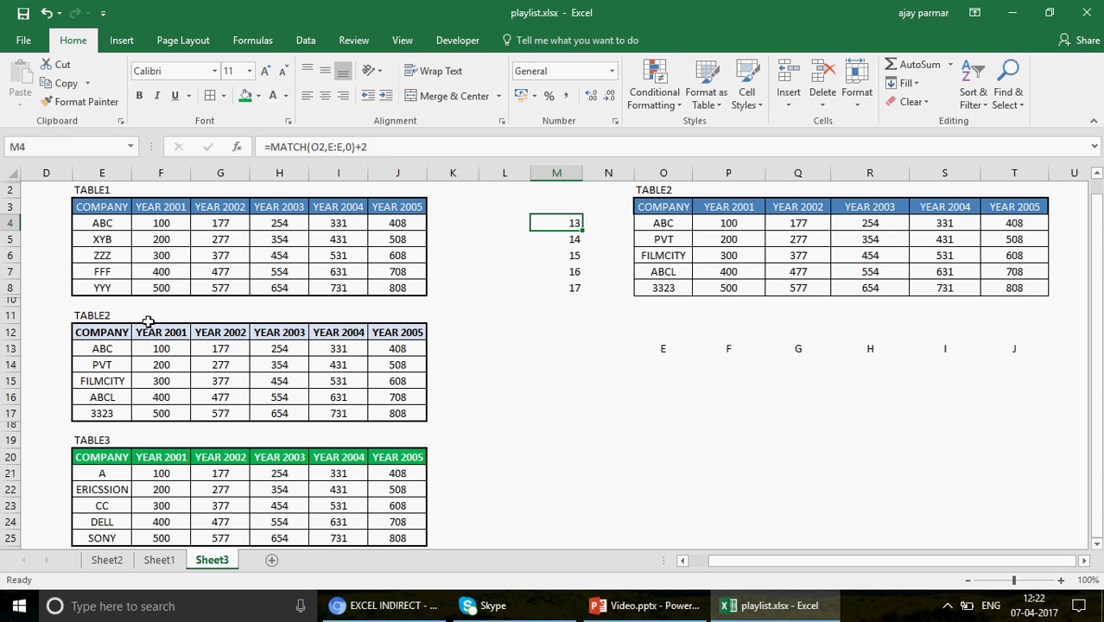
pyautogui.click(110, 348)
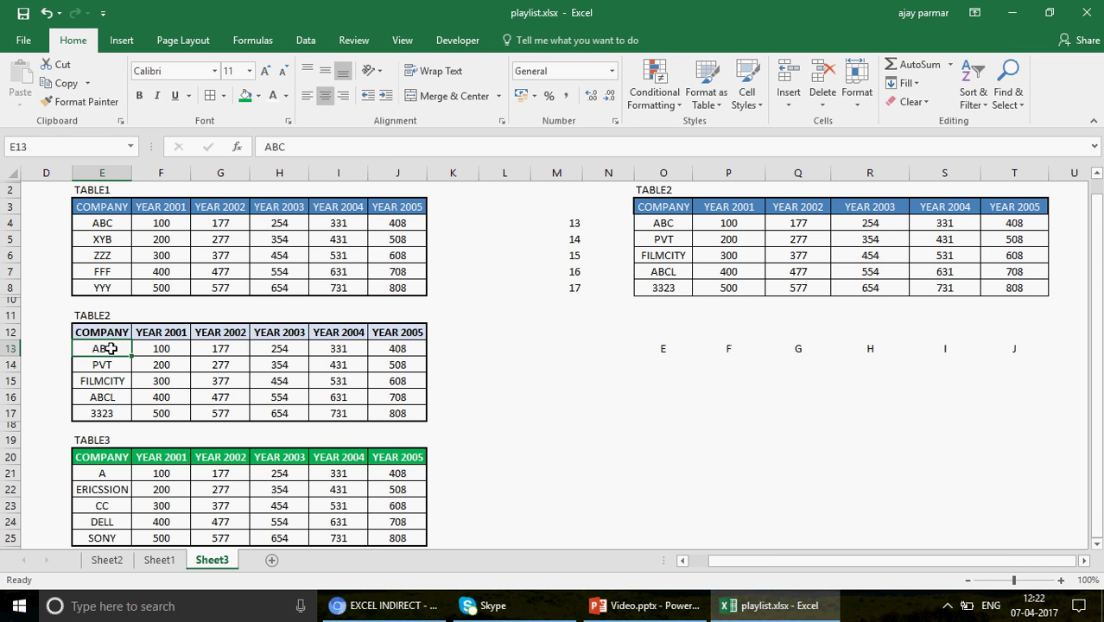
pyautogui.press('Left')
pyautogui.press('Down')
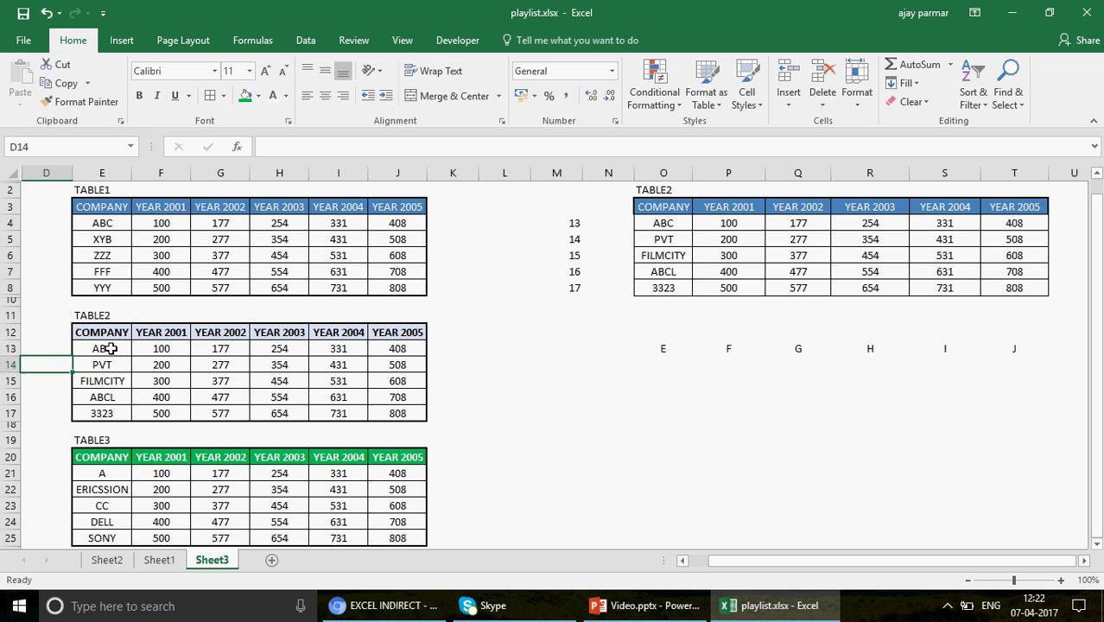
pyautogui.click(110, 348)
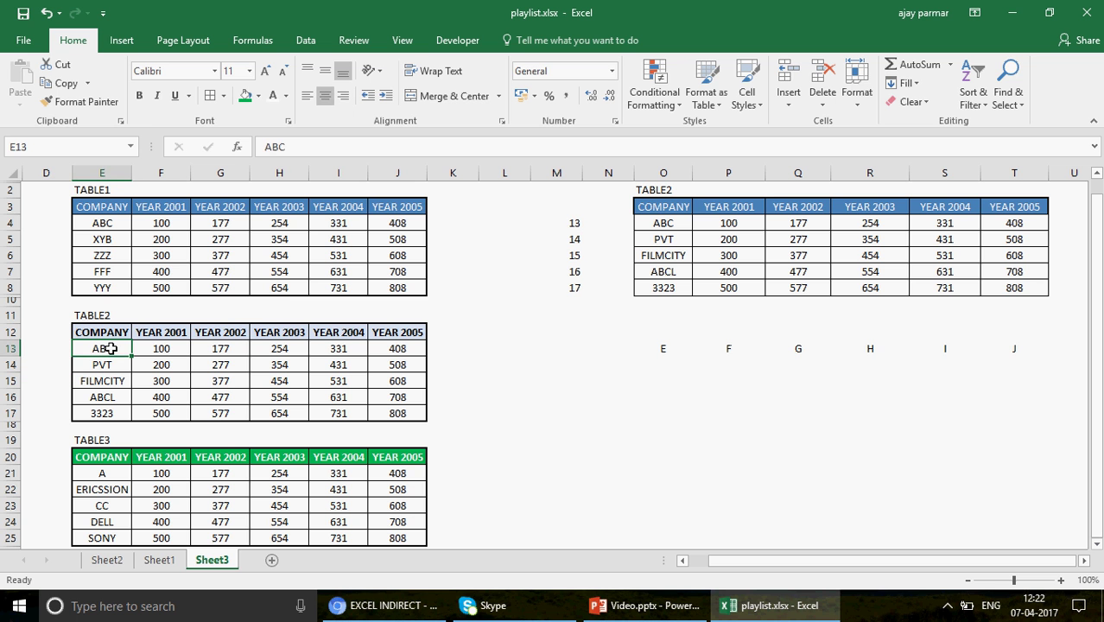
# Step: Compare the helper row numbers and formulas in M4:M8 with the company rows of TABLE2 in E13:E17
pyautogui.click(575, 224)
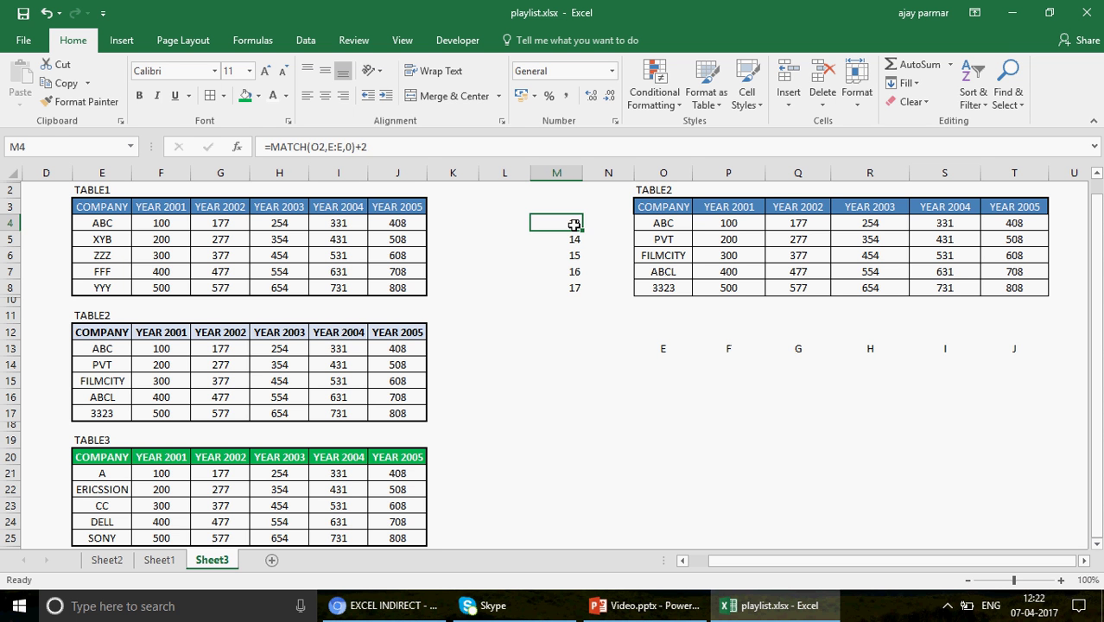
pyautogui.press('Down')
pyautogui.press('Down')
pyautogui.press('Down')
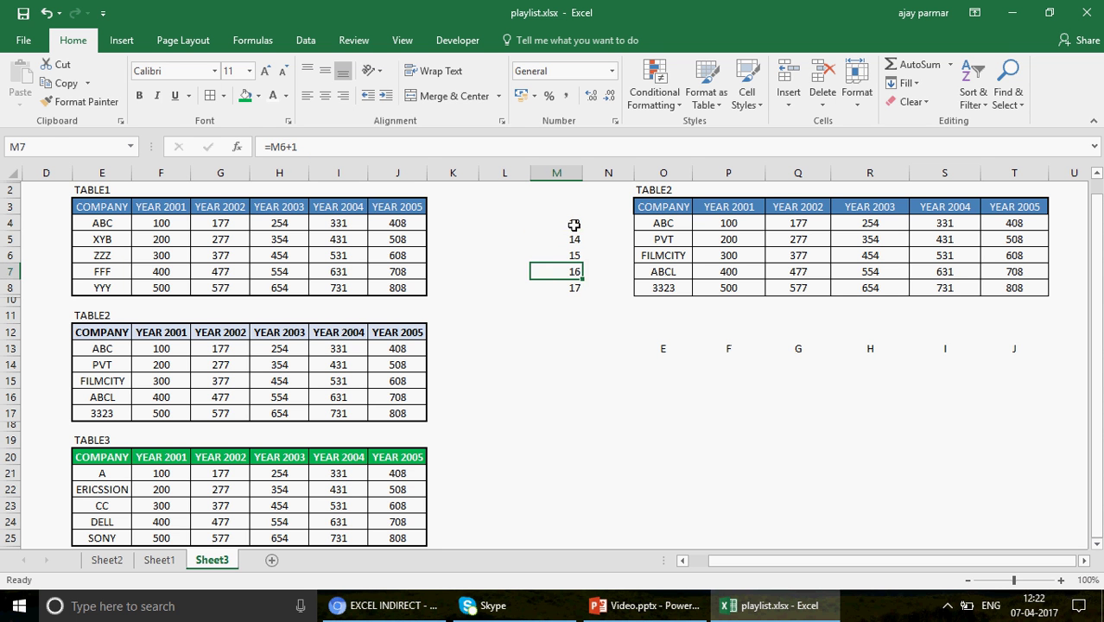
pyautogui.press('Up')
pyautogui.press('Up')
pyautogui.press('Down')
pyautogui.press('Down')
pyautogui.press('Down')
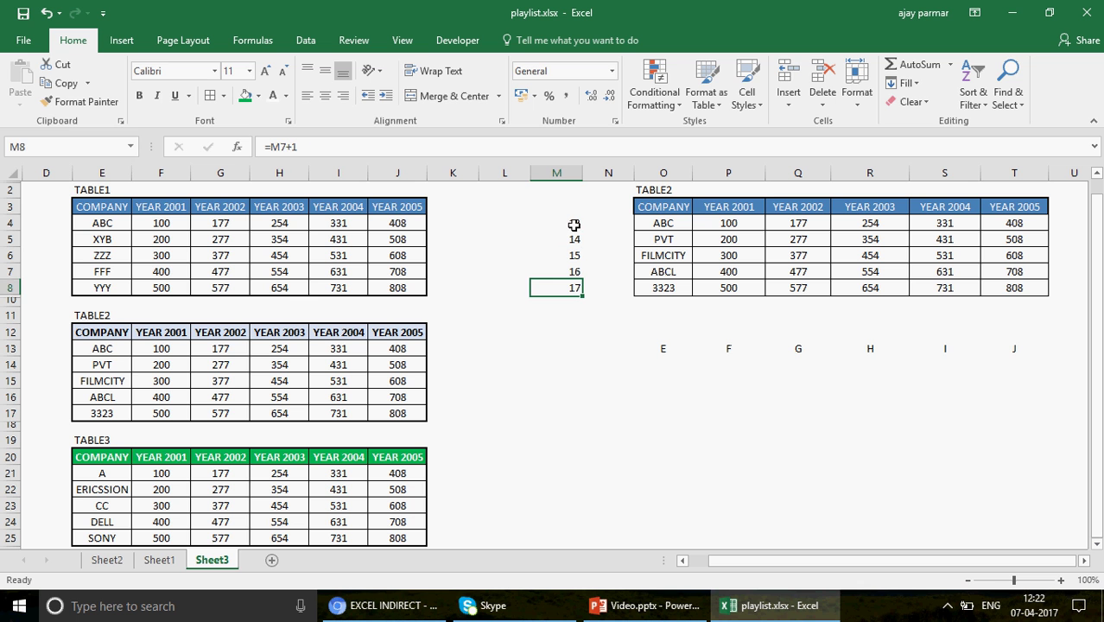
pyautogui.click(88, 349)
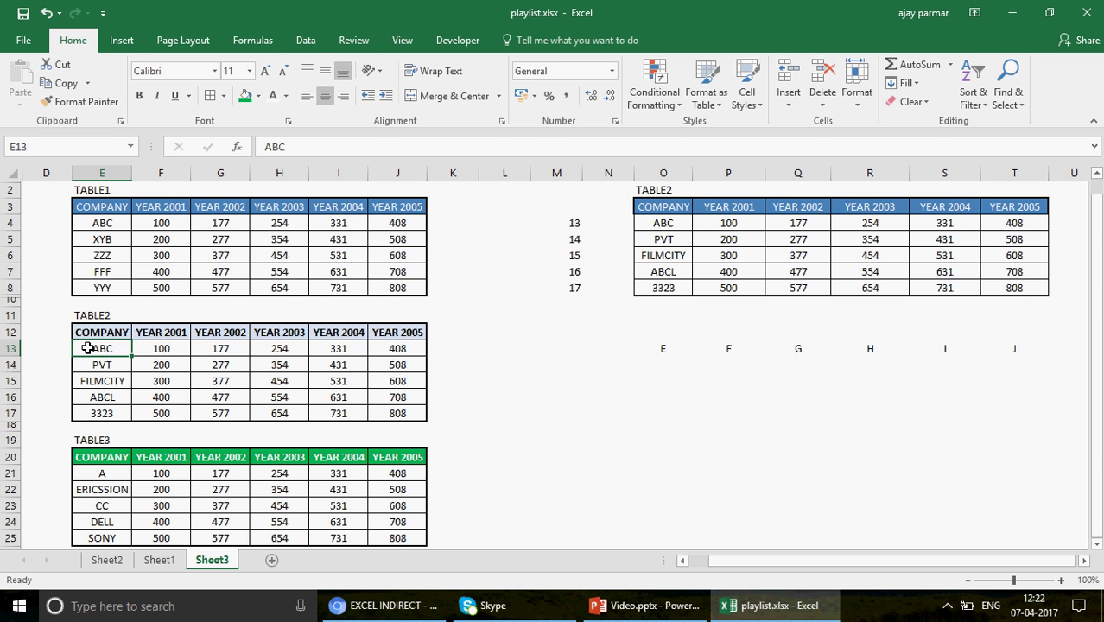
pyautogui.press('Down')
pyautogui.press('Down')
pyautogui.press('Down')
pyautogui.press('Down')
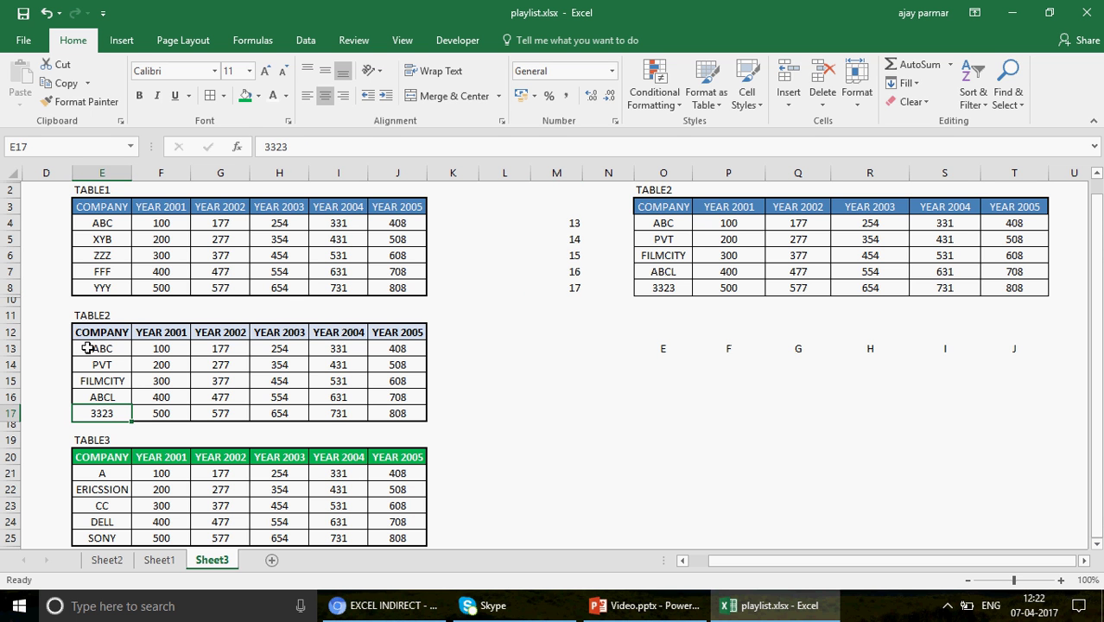
# Step: Examine the column letters in O13:T13 and trace P6's INDIRECT formula to its source cell F15 in TABLE2
pyautogui.click(661, 356)
pyautogui.hotkey('shift', 'Right')
pyautogui.hotkey('shift', 'Right')
pyautogui.hotkey('shift', 'Right')
pyautogui.hotkey('shift', 'Right')
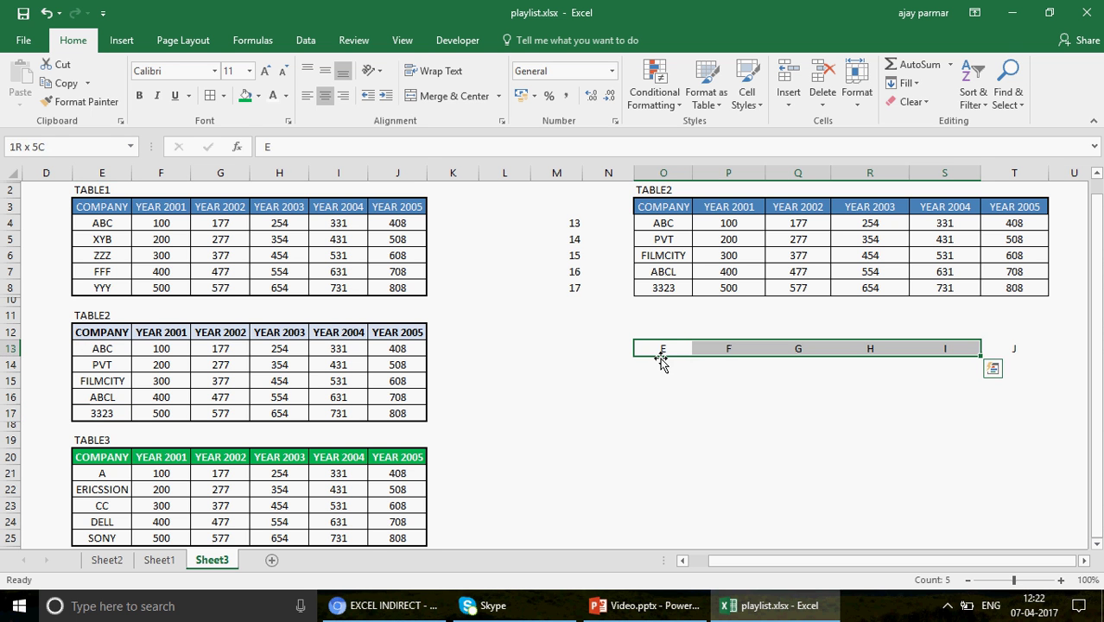
pyautogui.hotkey('shift', 'Right')
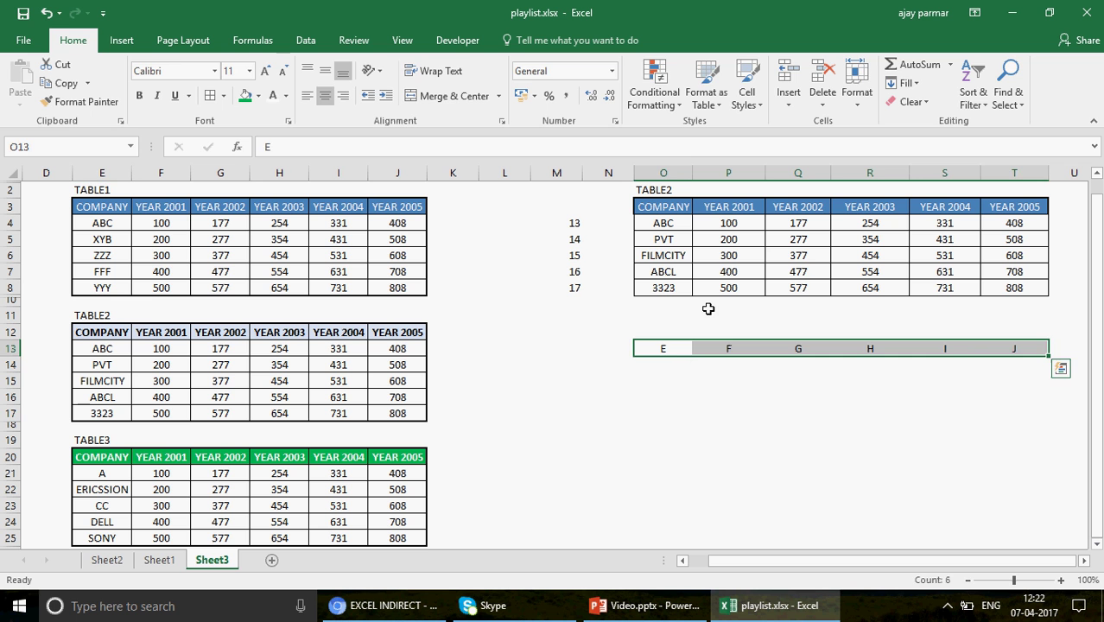
pyautogui.click(755, 251)
pyautogui.doubleClick(755, 251)
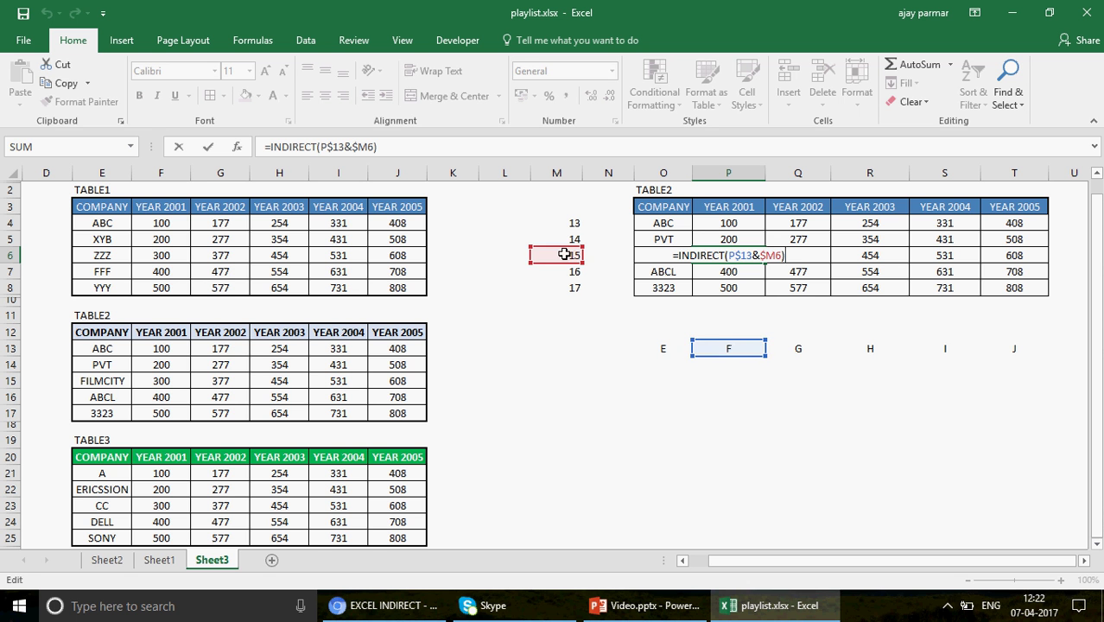
pyautogui.press('Tab')
pyautogui.press('Escape')
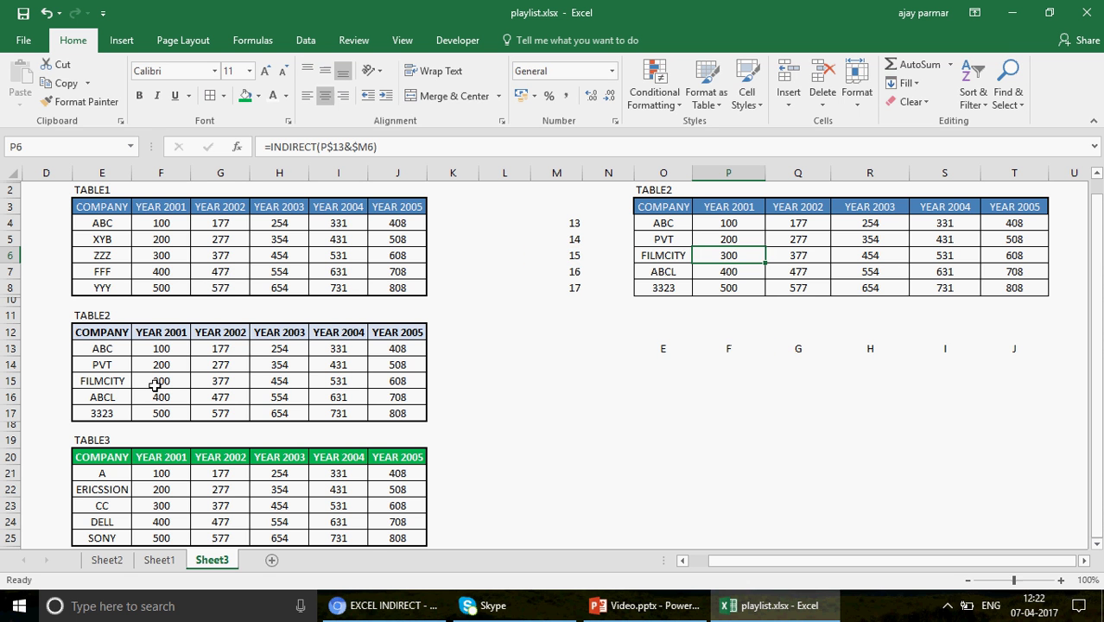
pyautogui.click(160, 386)
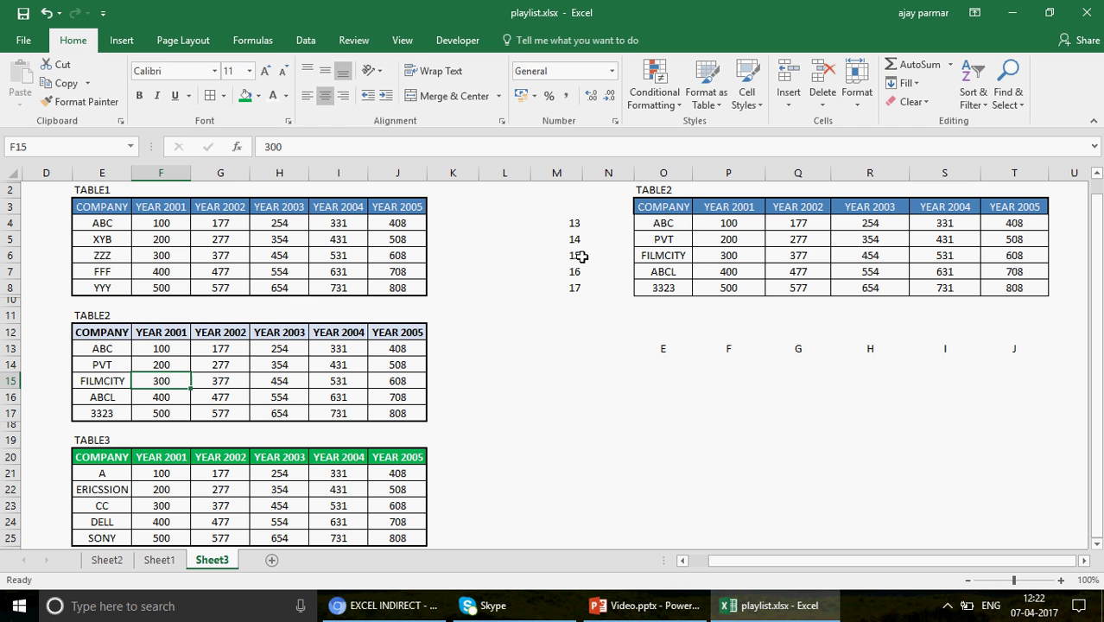
# Step: Choose TABLE3 as the table to show in selector cell O2
pyautogui.click(659, 191)
pyautogui.click(700, 191)
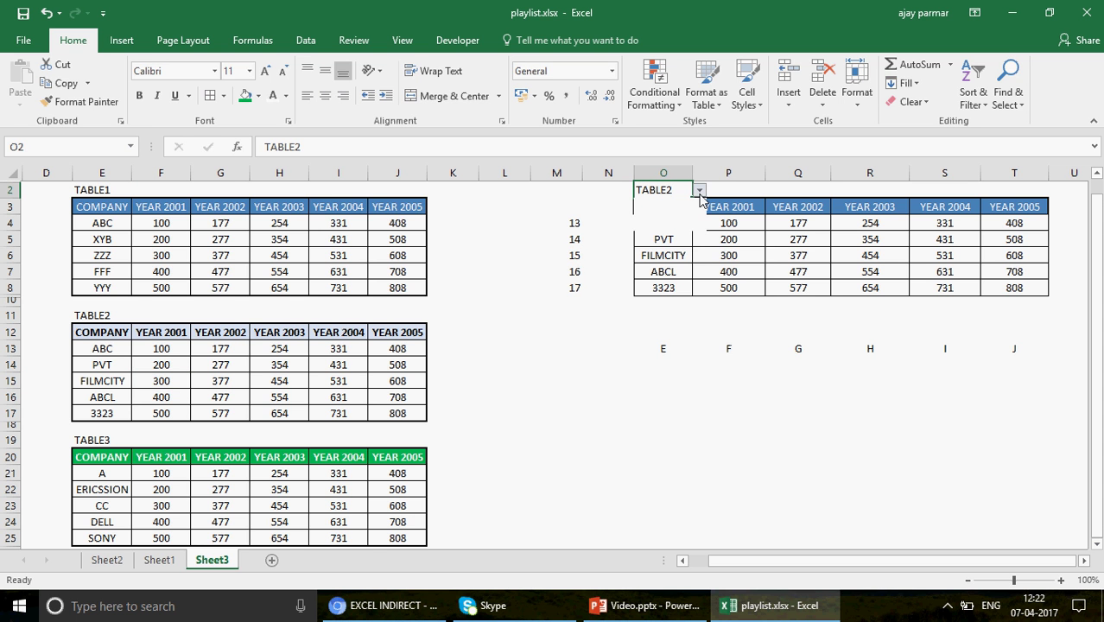
pyautogui.click(662, 226)
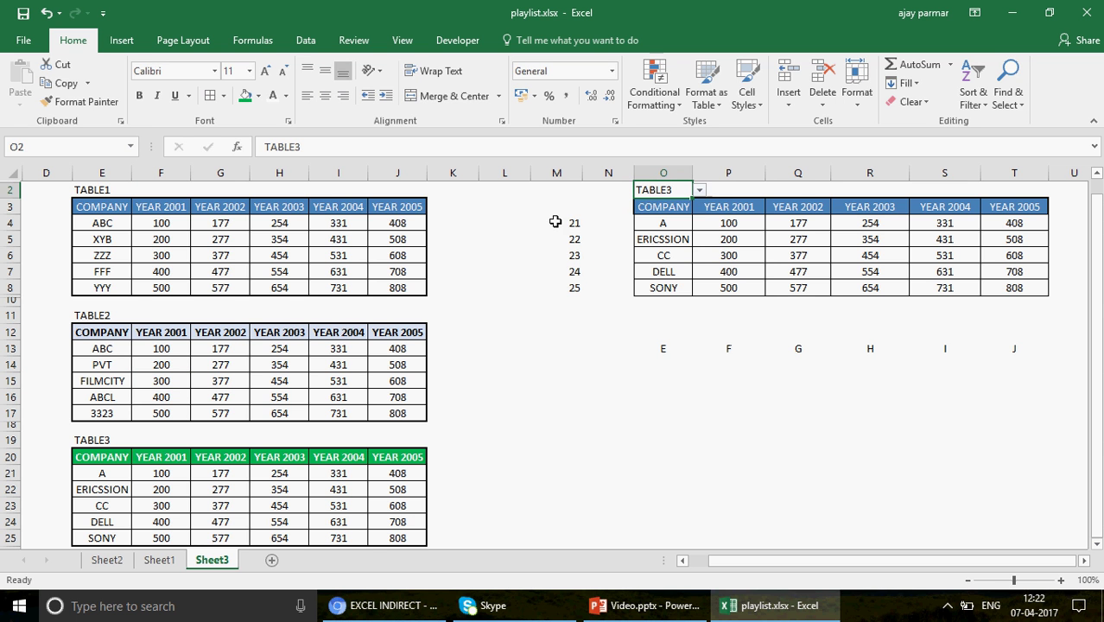
# Step: Check M4's row number against TABLE3's first data row, E21, and review the output range O4:T8
pyautogui.click(562, 222)
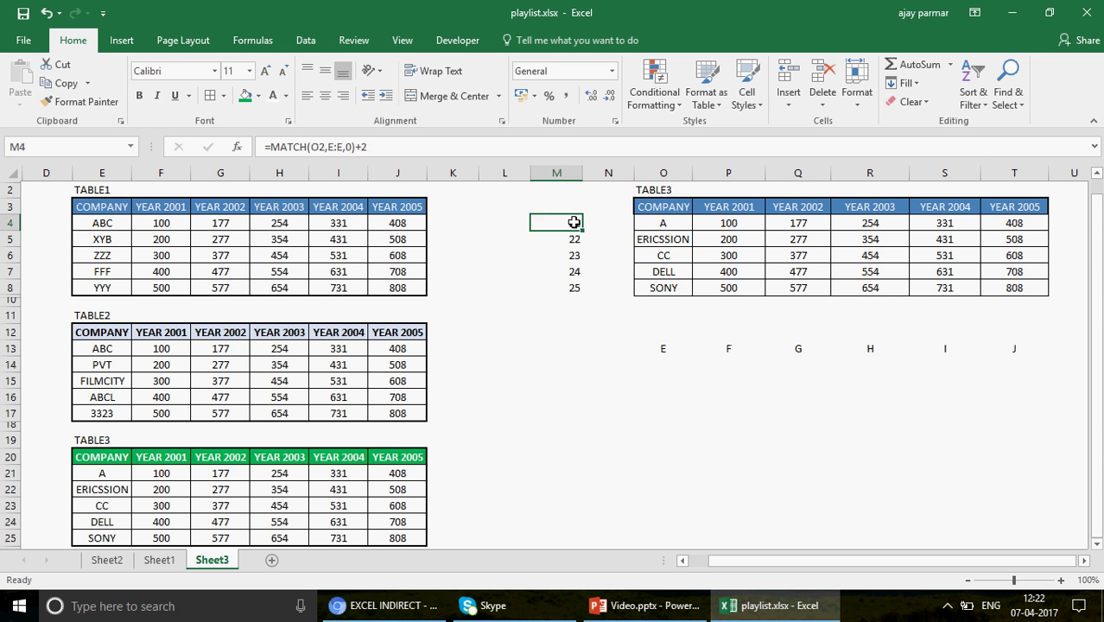
pyautogui.click(102, 460)
pyautogui.click(113, 470)
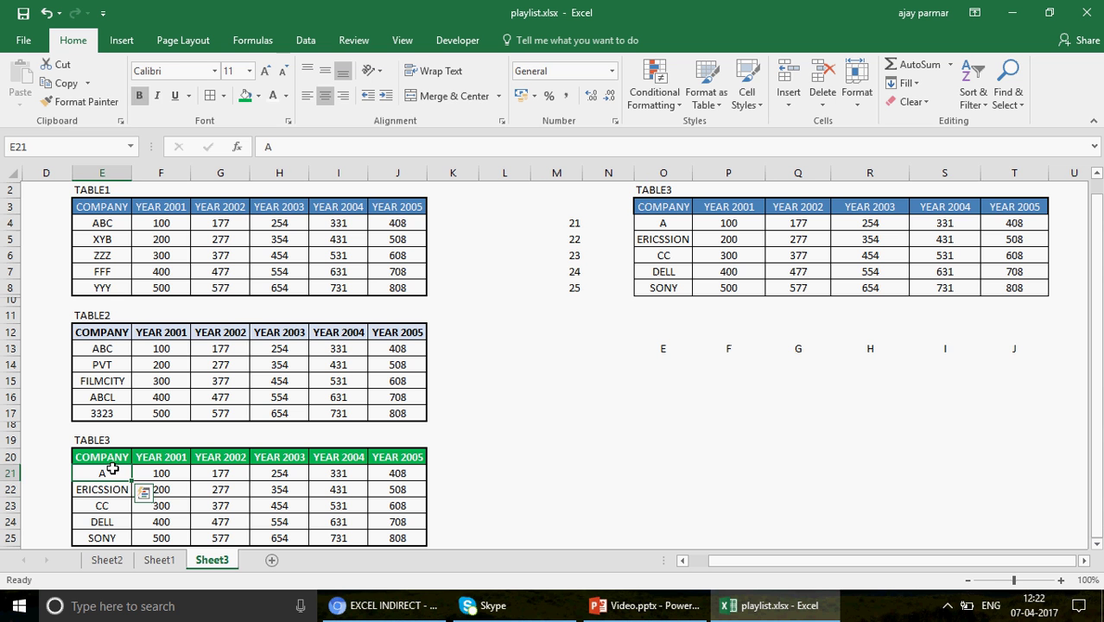
pyautogui.click(672, 224)
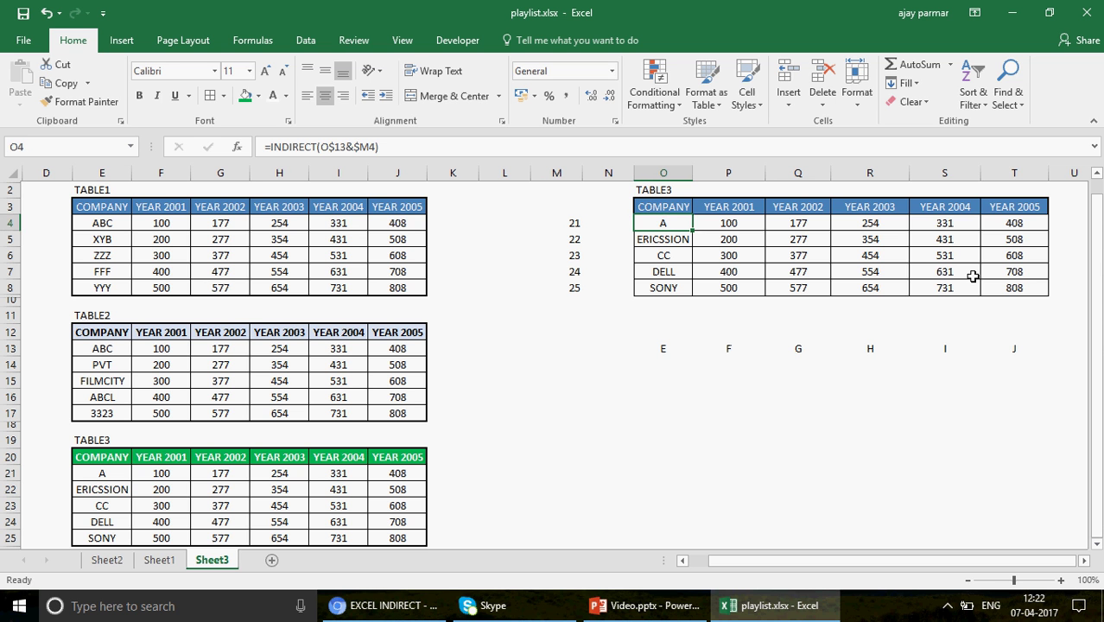
pyautogui.keyDown('shift'); pyautogui.click(1034, 289); pyautogui.keyUp('shift')
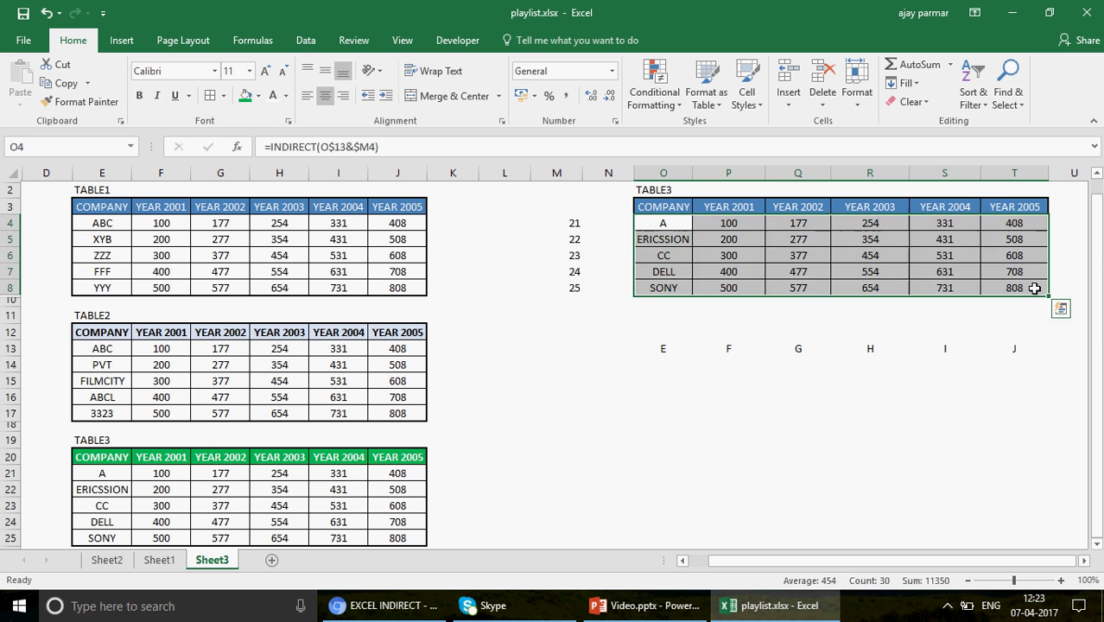
pyautogui.click(663, 223)
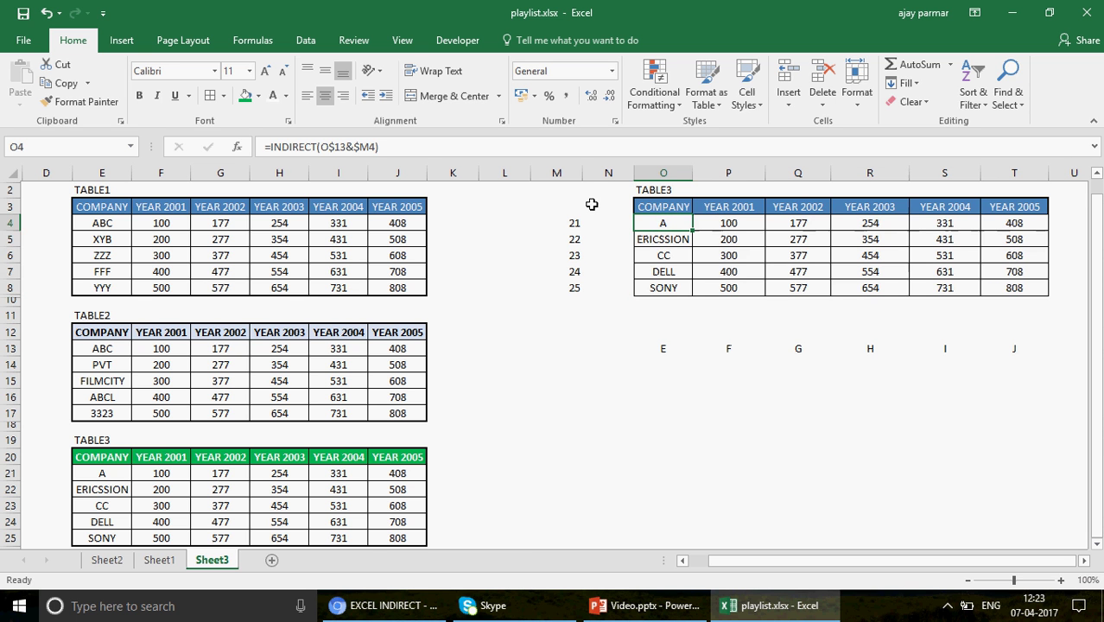
# Step: Hide helper column M, which holds the row numbers
pyautogui.click(559, 173)
pyautogui.rightClick(562, 170)
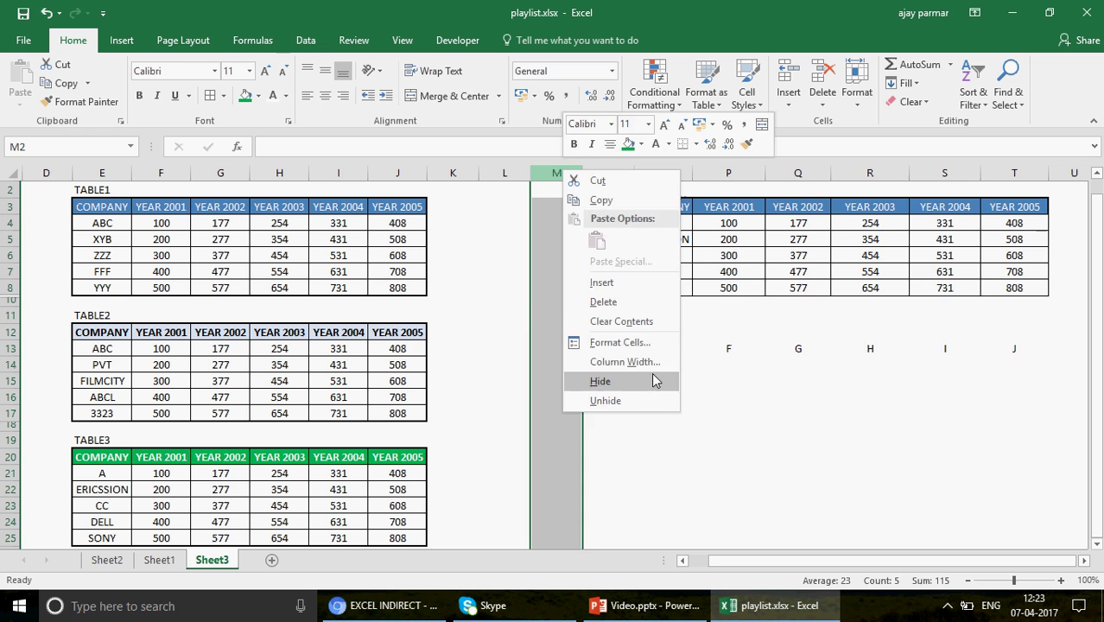
pyautogui.click(655, 380)
# Step: Recolour the font of the helper column letters in O13:T13 so they blend into the sheet background
pyautogui.click(638, 347)
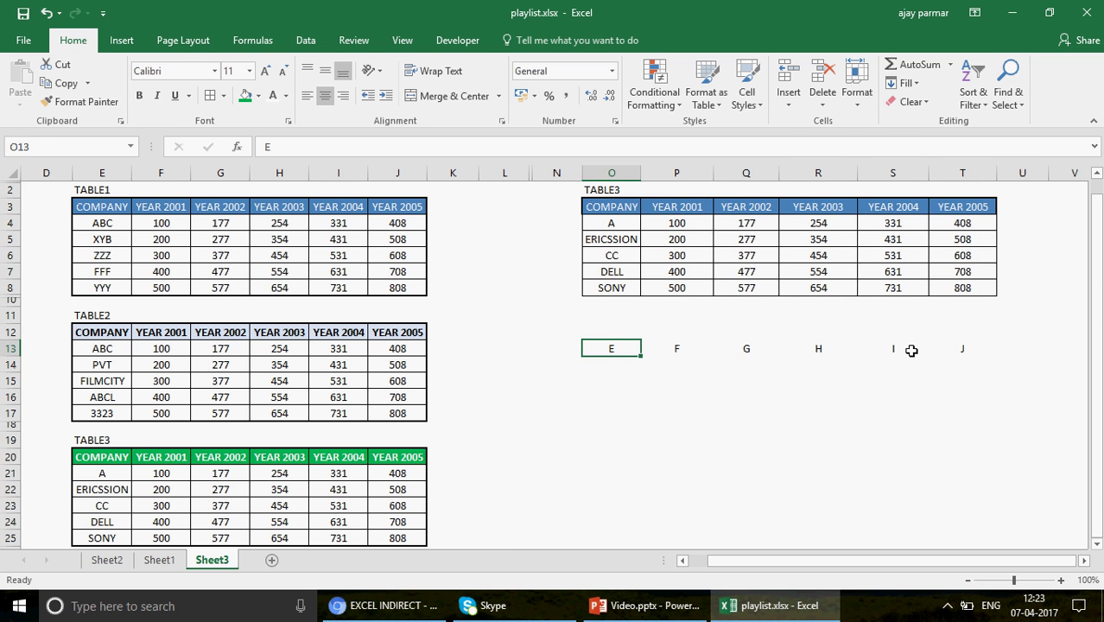
pyautogui.hotkey('ctrl', 'shift', 'Right')
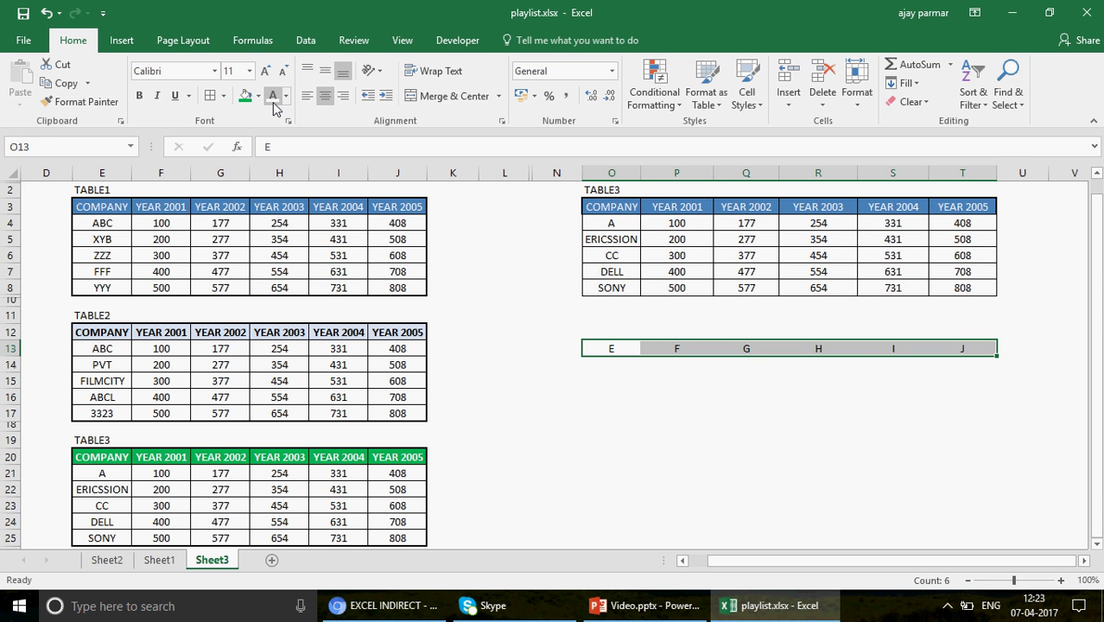
pyautogui.click(273, 104)
pyautogui.click(623, 224)
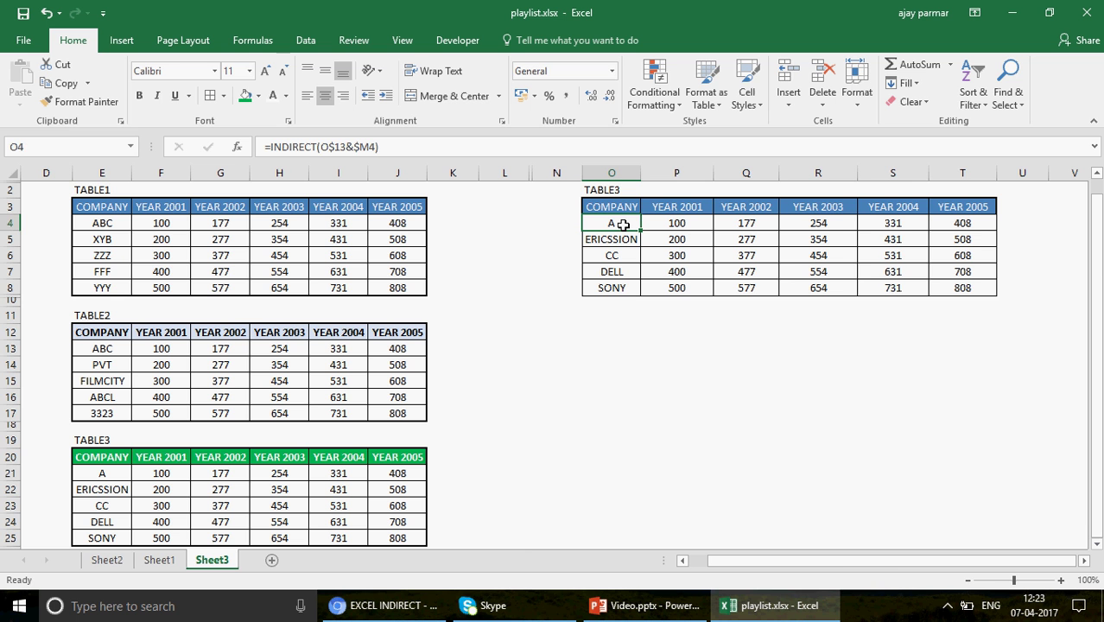
# Step: Undo the font recolouring of O13:T13 and the hiding of column M
pyautogui.hotkey('ctrl', 'z')
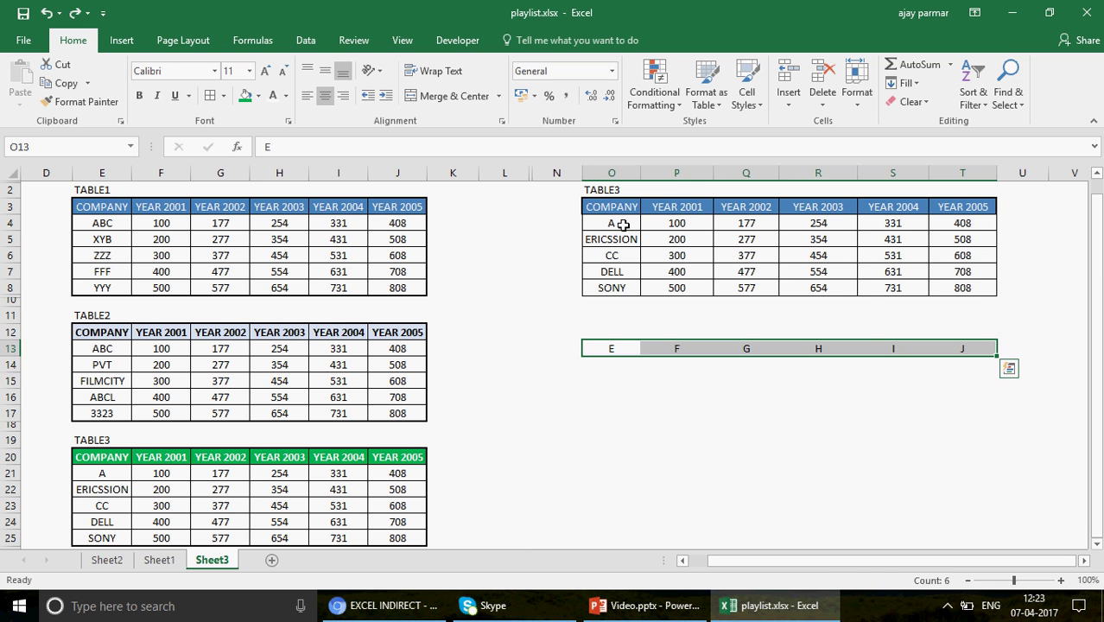
pyautogui.hotkey('ctrl', 'z')
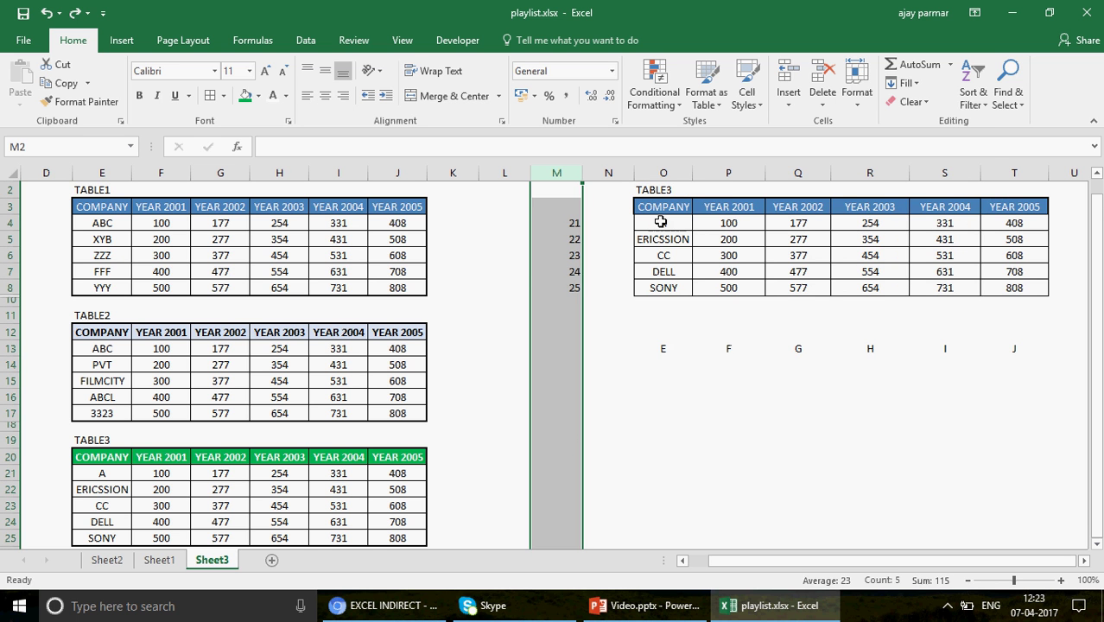
pyautogui.click(661, 222)
pyautogui.click(673, 350)
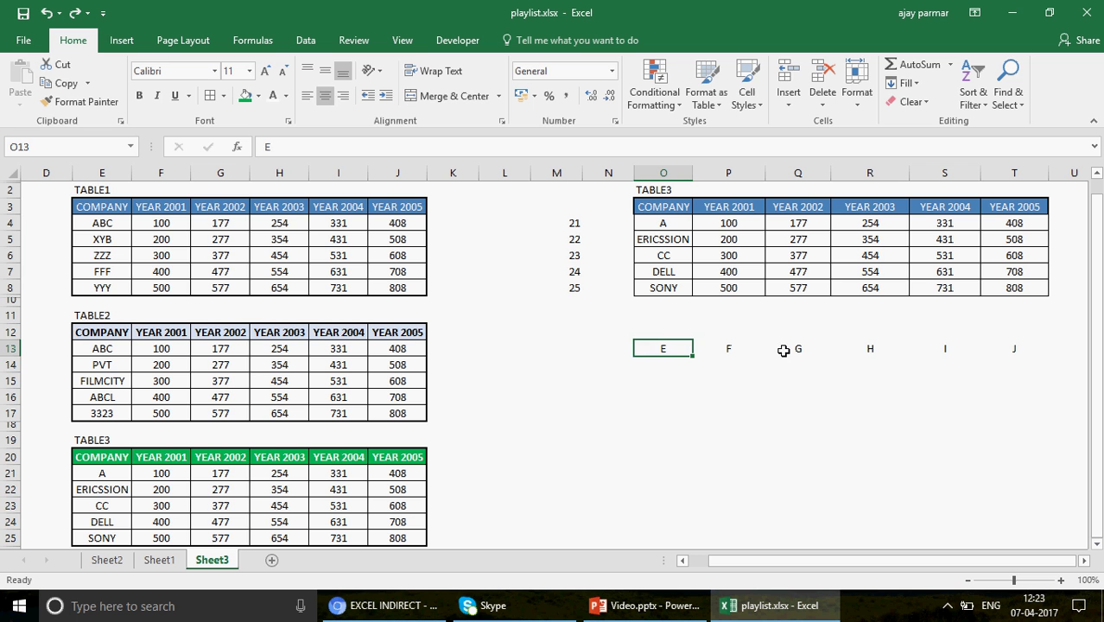
pyautogui.click(662, 367)
pyautogui.click(681, 348)
pyautogui.click(663, 394)
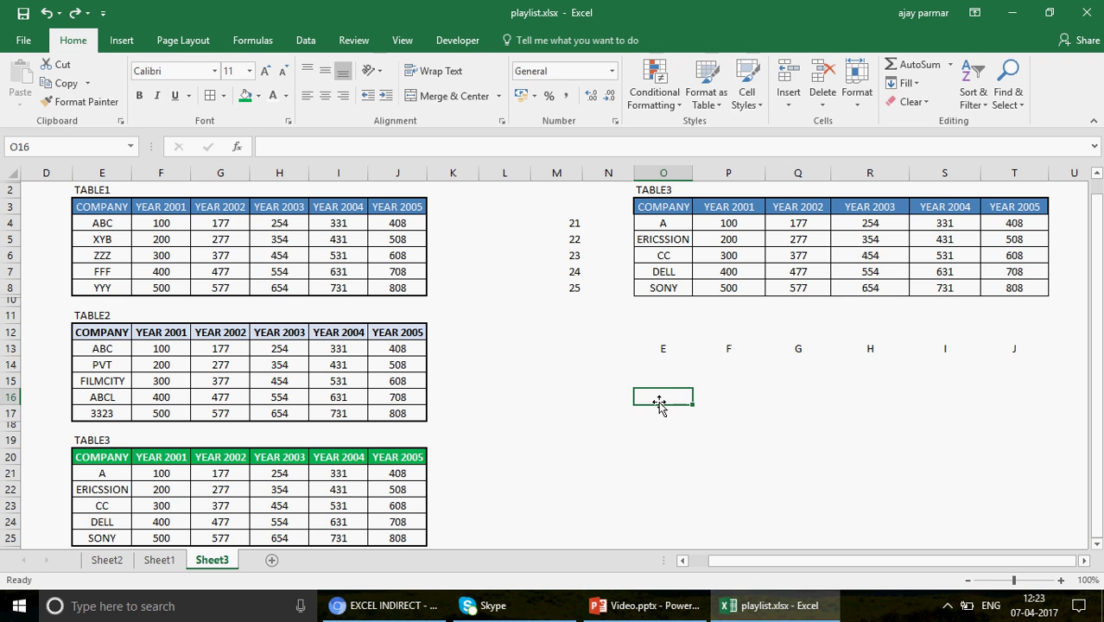
# Step: Enter 65 in O16 and fill it across to T16 as a number series from 65 to 70
pyautogui.write('65')
pyautogui.click(661, 401)
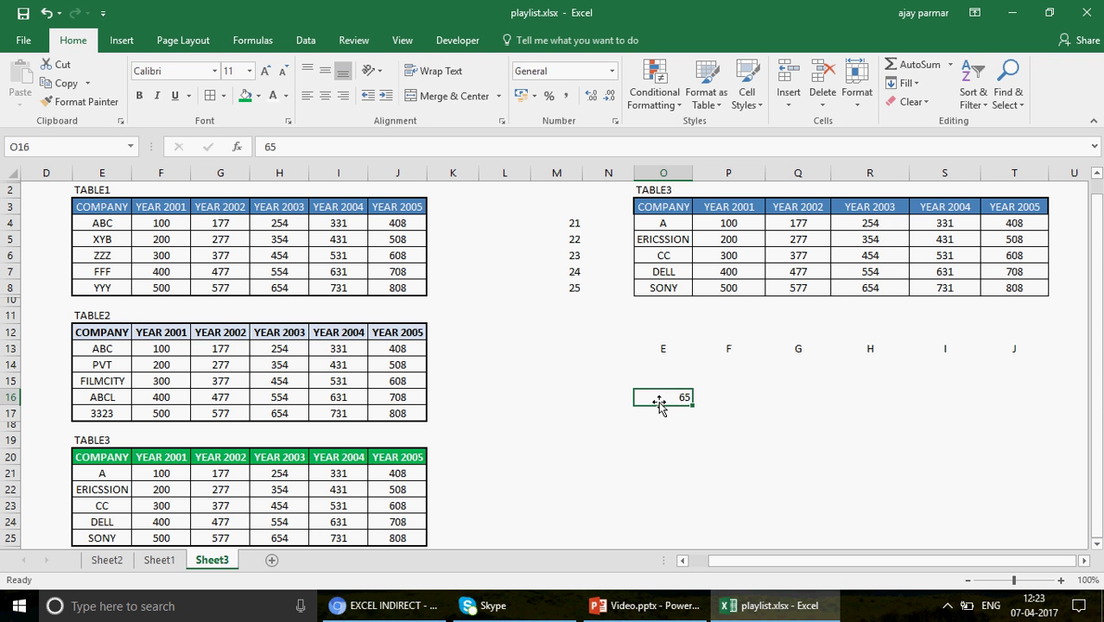
pyautogui.moveTo(693, 405); pyautogui.dragTo(1036, 424)
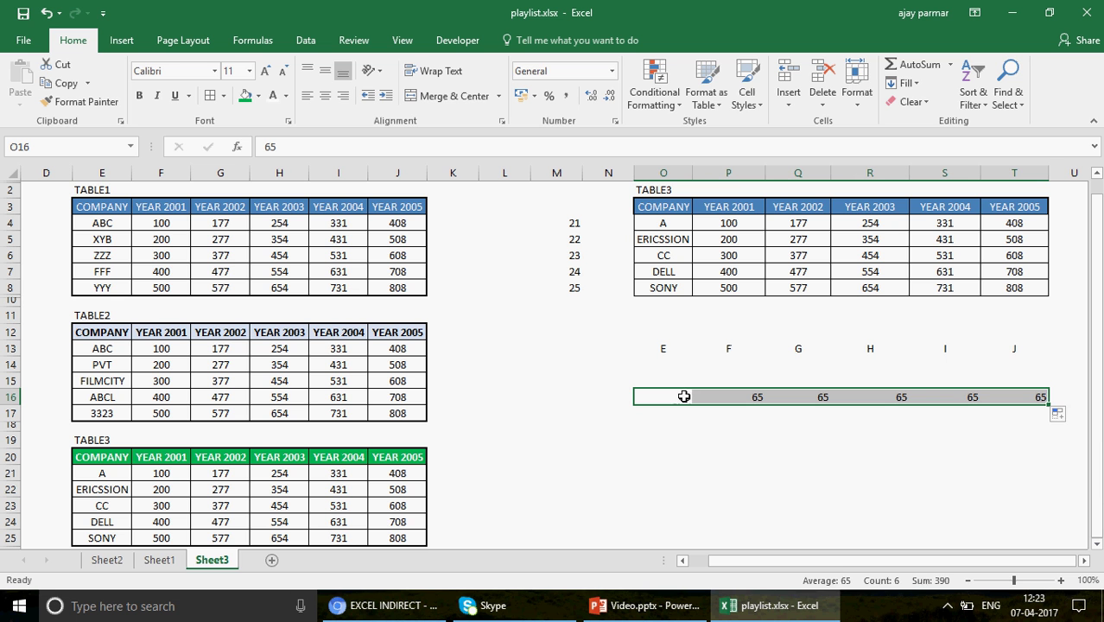
pyautogui.click(1060, 416)
pyautogui.click(967, 455)
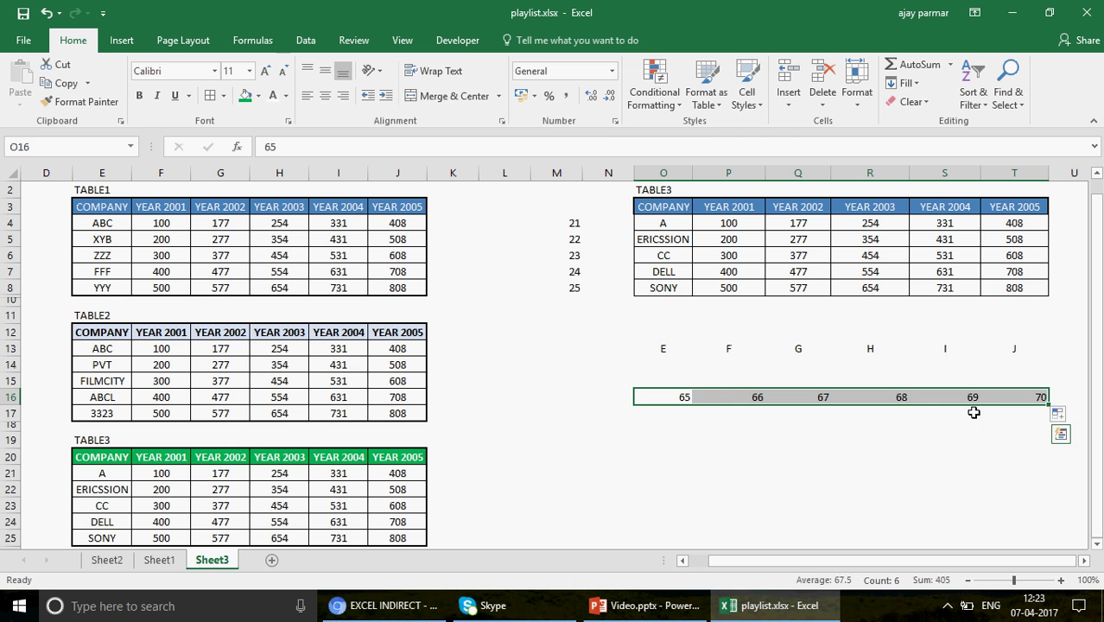
# Step: Enter =CHAR(O16) in O17 and fill the formula across to T17
pyautogui.click(655, 414)
pyautogui.write('=CHAR')
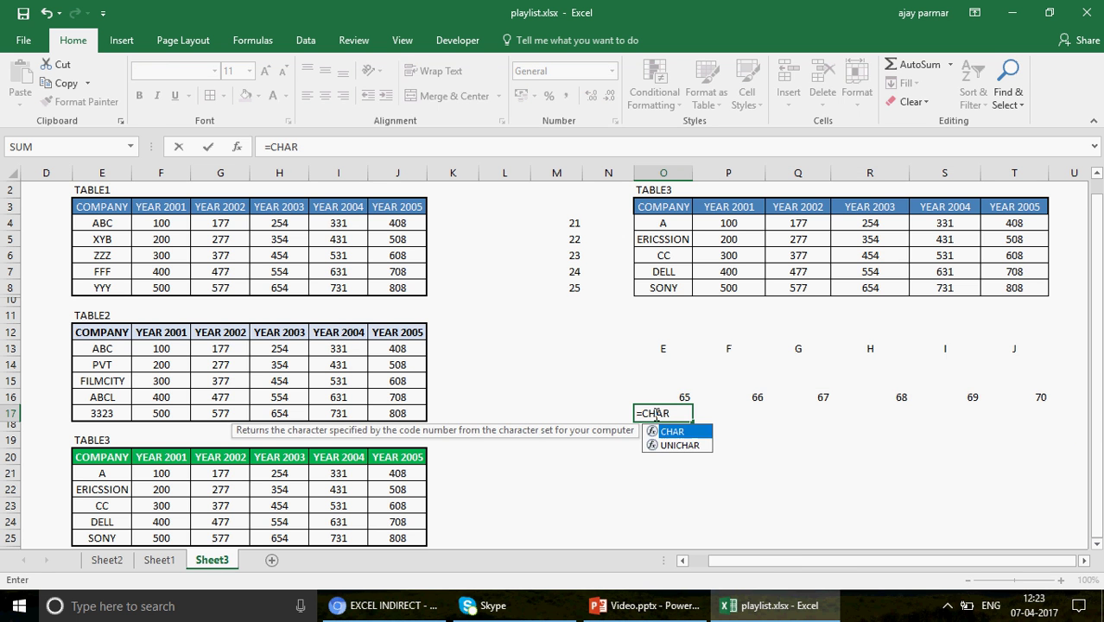
pyautogui.write('(')
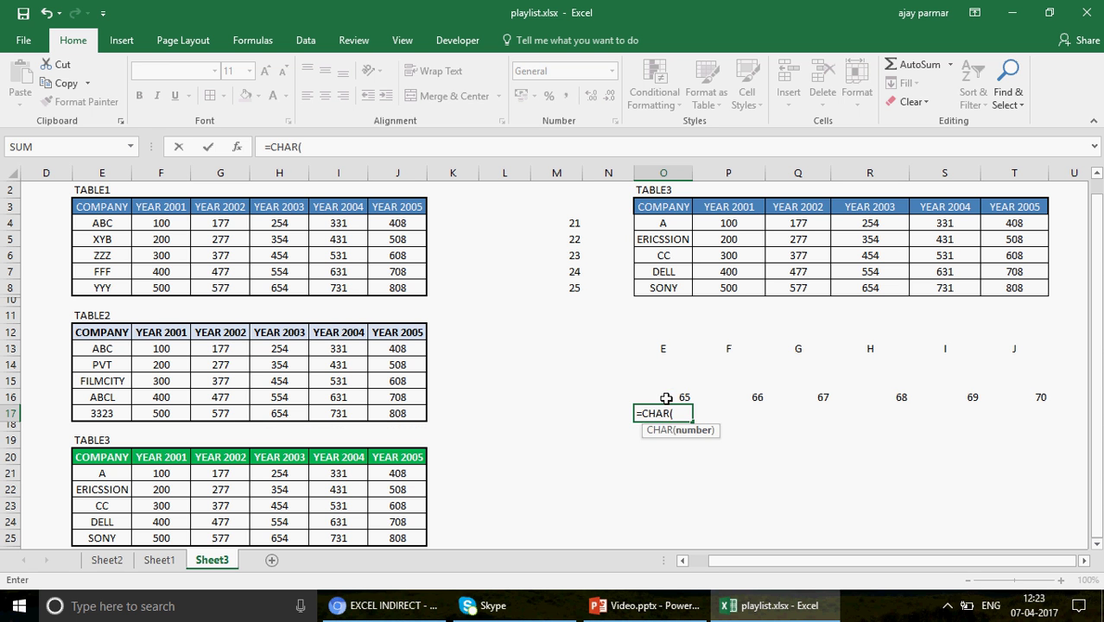
pyautogui.click(667, 399)
pyautogui.write(')')
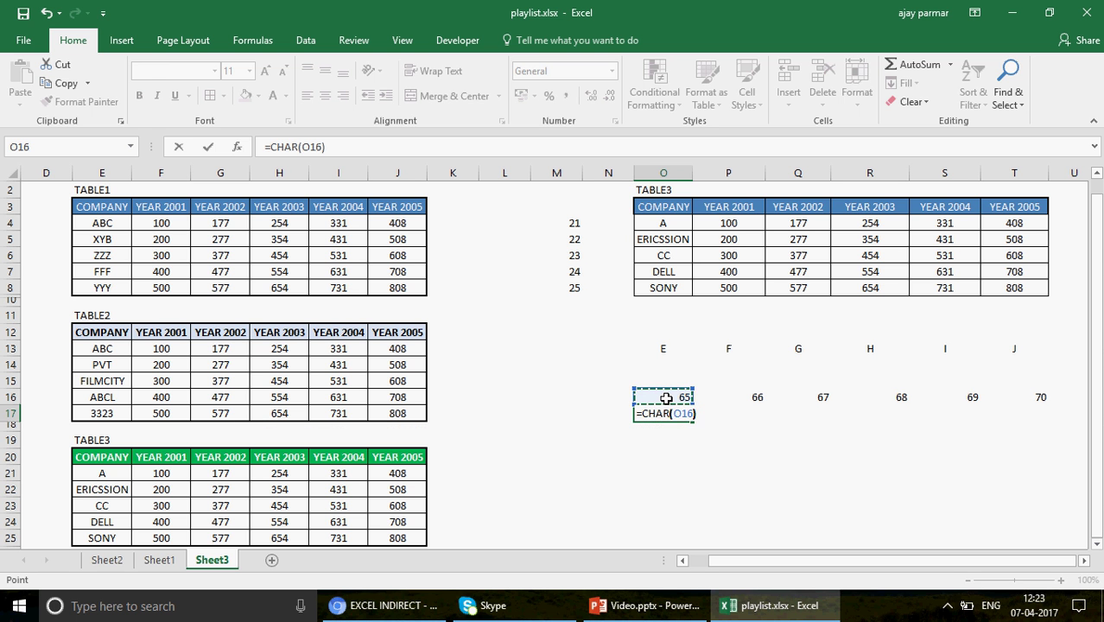
pyautogui.hotkey('ctrl', 'Return')
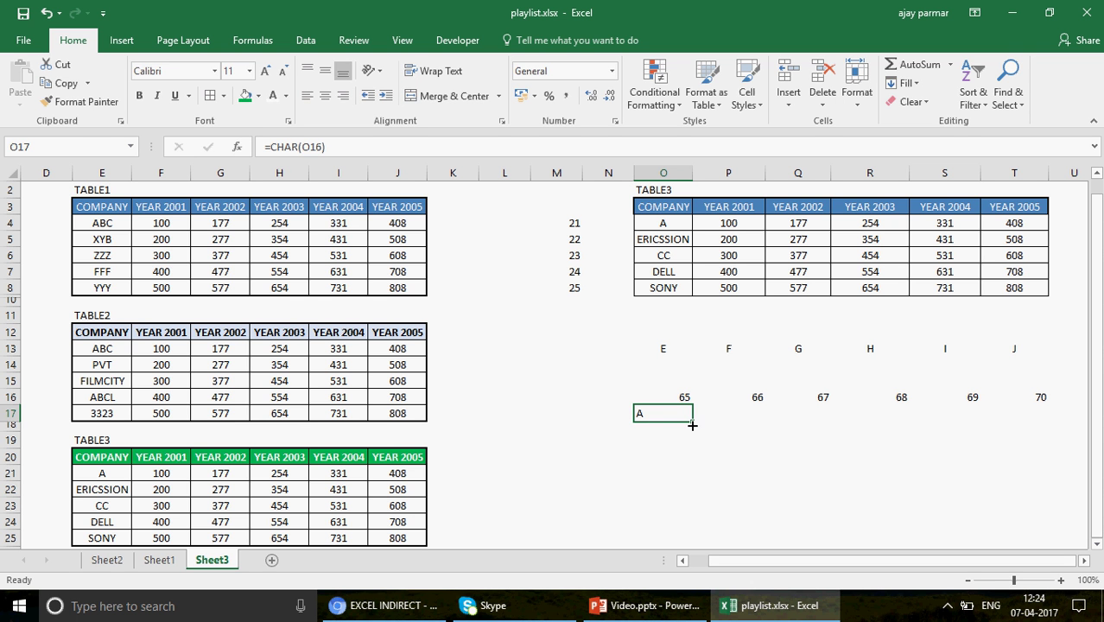
pyautogui.moveTo(693, 425); pyautogui.dragTo(1047, 423)
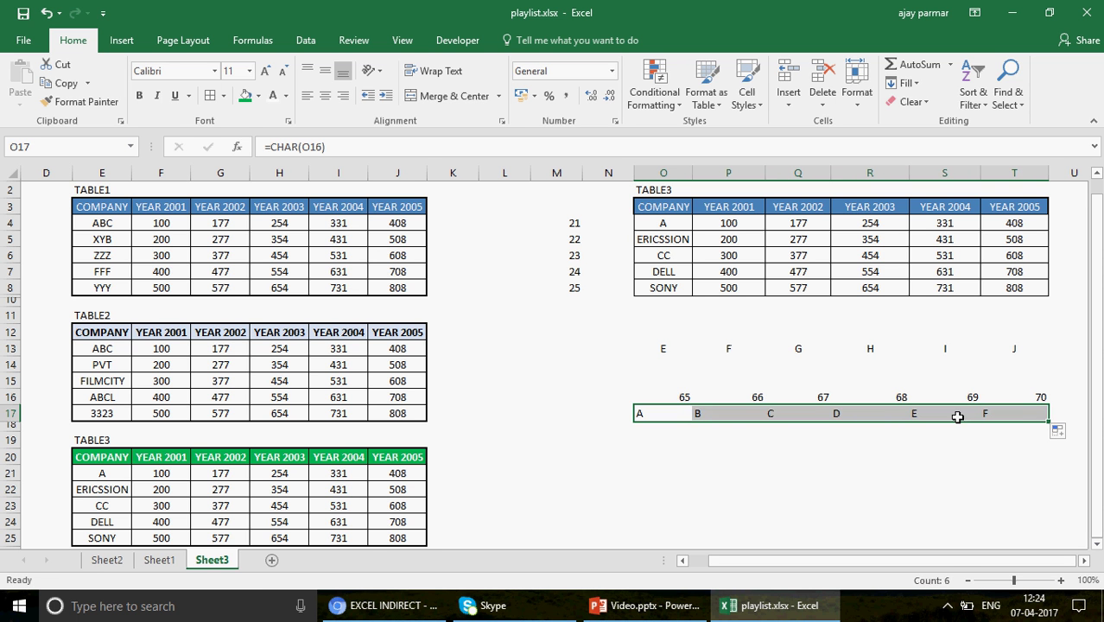
pyautogui.click(1028, 418)
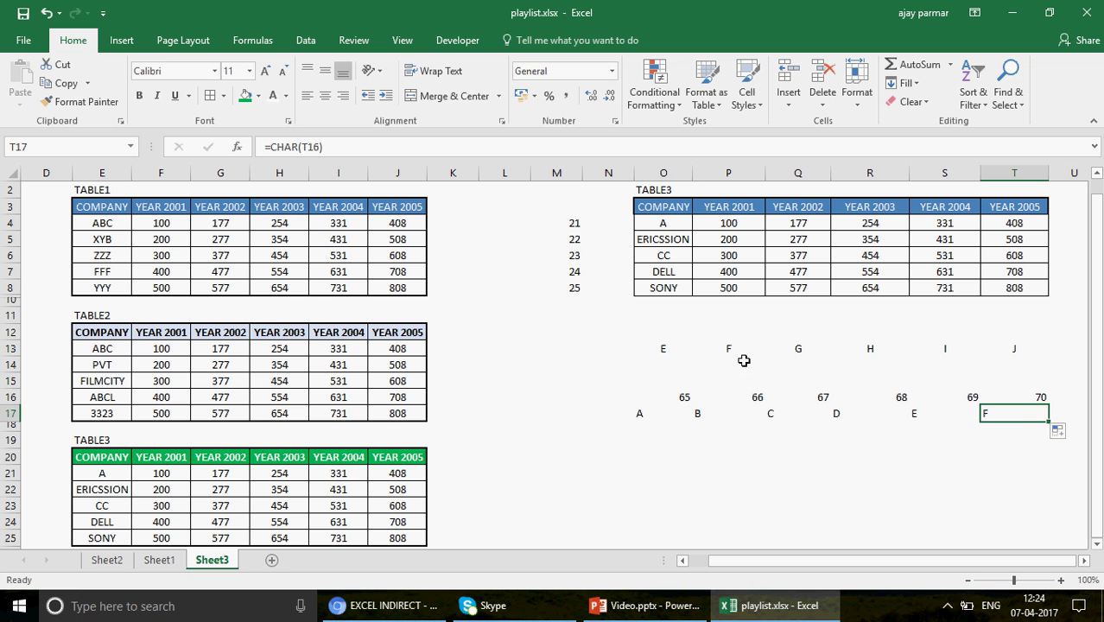
# Step: Enter 68 in O14, below the first helper column letter, and fill it across to T14 as a series up to 73
pyautogui.click(664, 346)
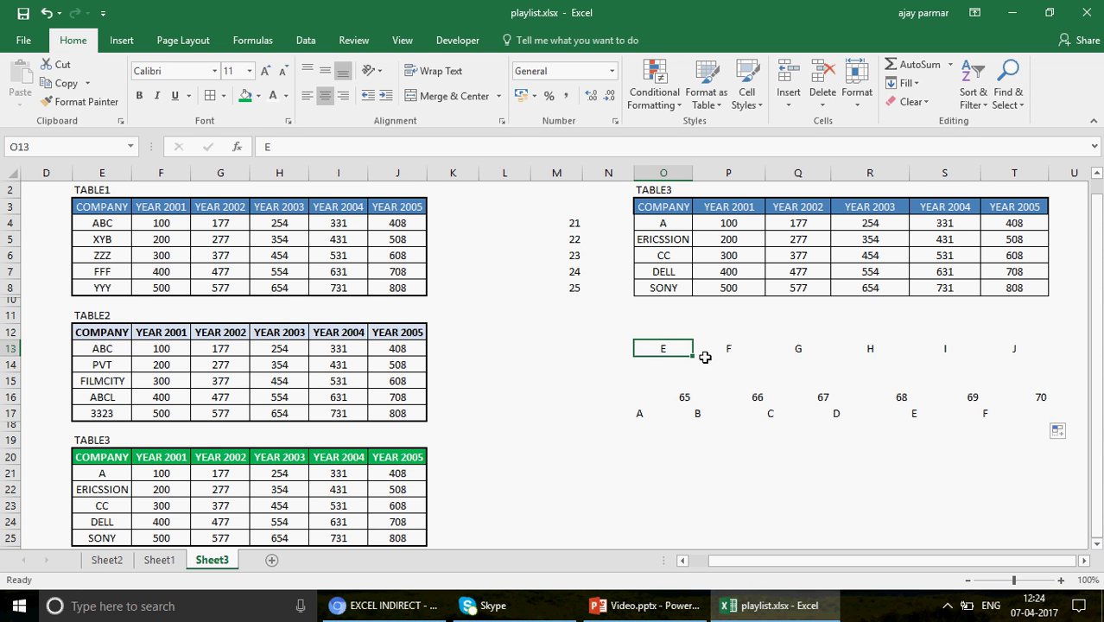
pyautogui.click(903, 400)
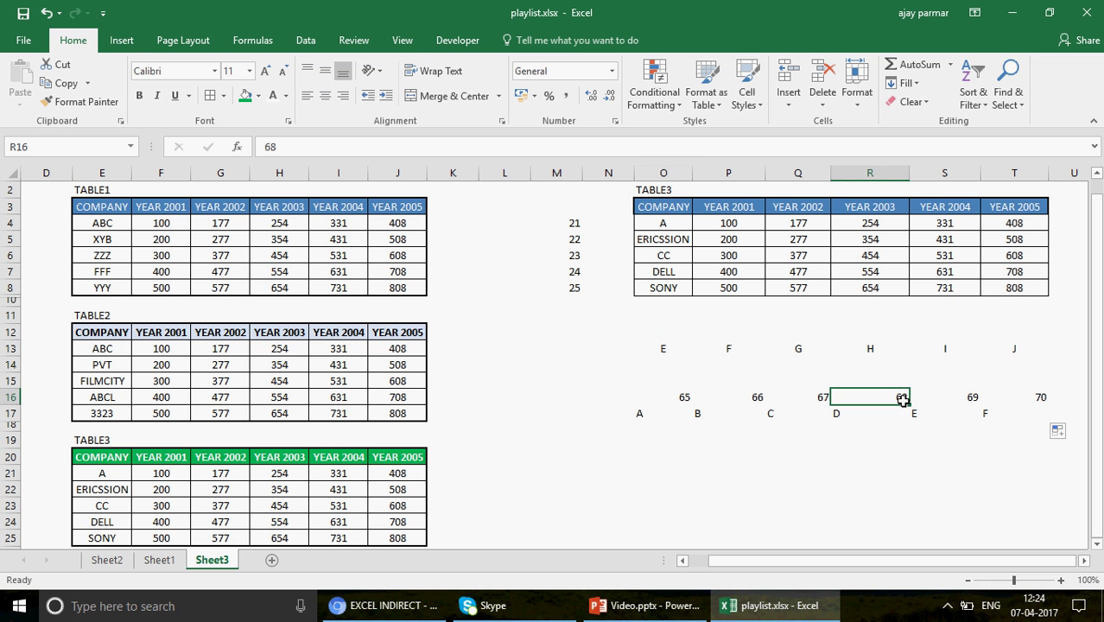
pyautogui.click(670, 363)
pyautogui.write('68')
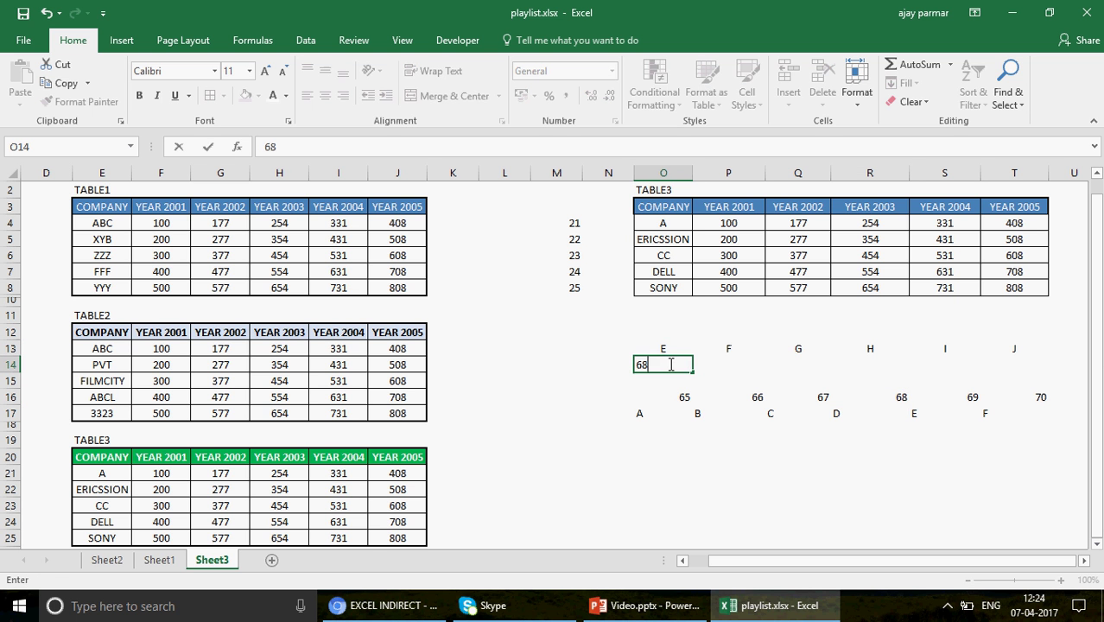
pyautogui.click(671, 364)
pyautogui.moveTo(705, 380); pyautogui.dragTo(856, 380)
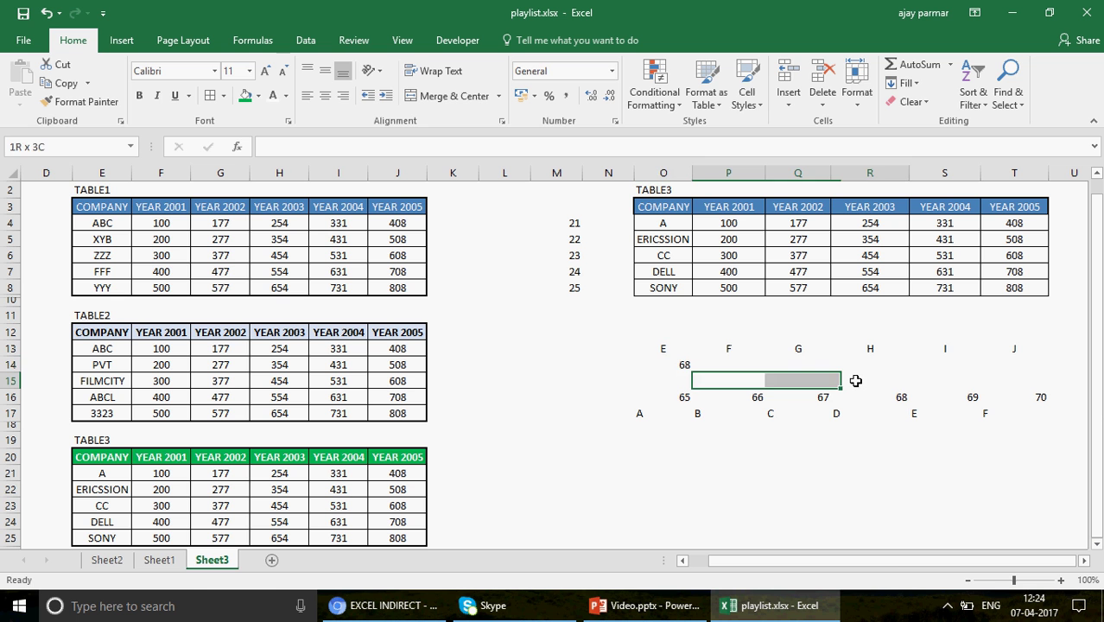
pyautogui.click(665, 367)
pyautogui.moveTo(693, 371); pyautogui.dragTo(1041, 387)
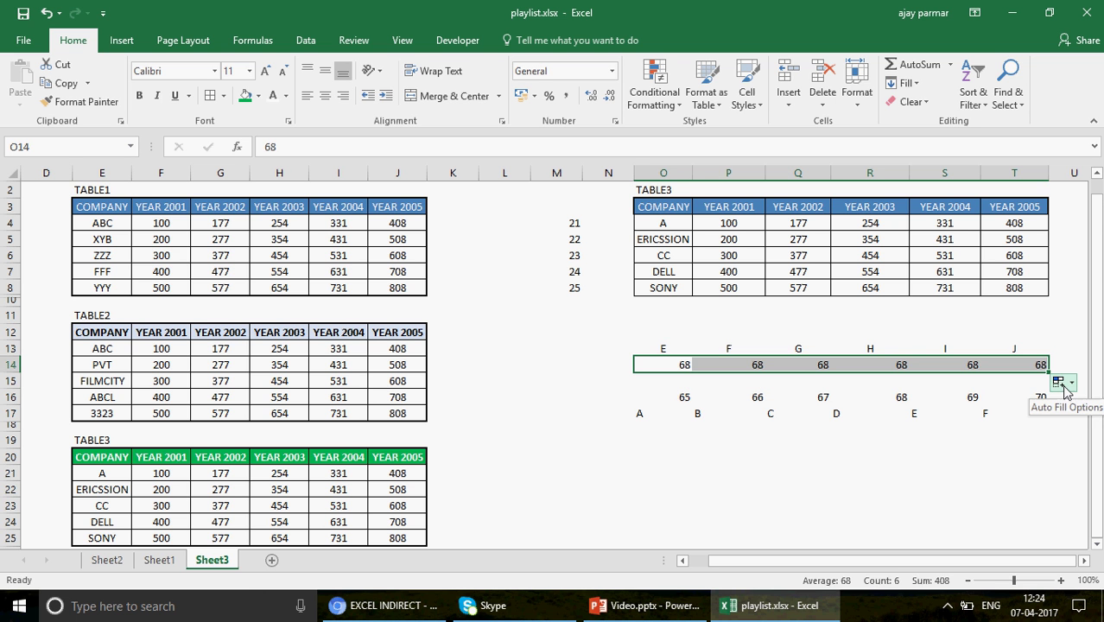
pyautogui.click(1064, 383)
pyautogui.click(1002, 421)
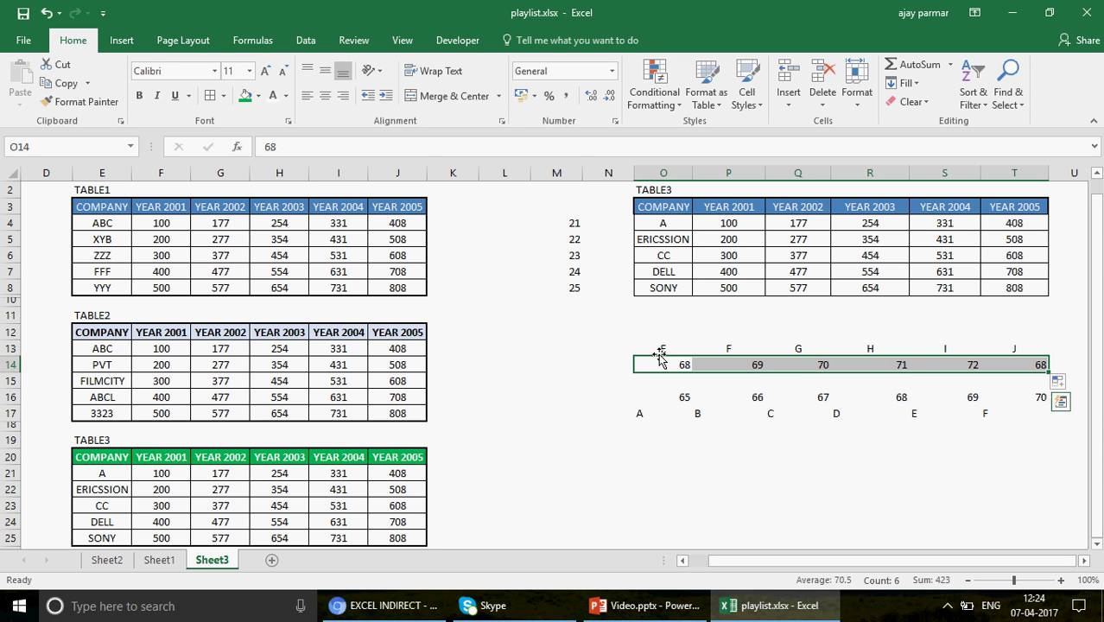
# Step: Try to autofill the letter E from N19 across to S19 as a series, and clear N19:S19
pyautogui.click(629, 442)
pyautogui.write('E')
pyautogui.hotkey('ctrl', 'Return')
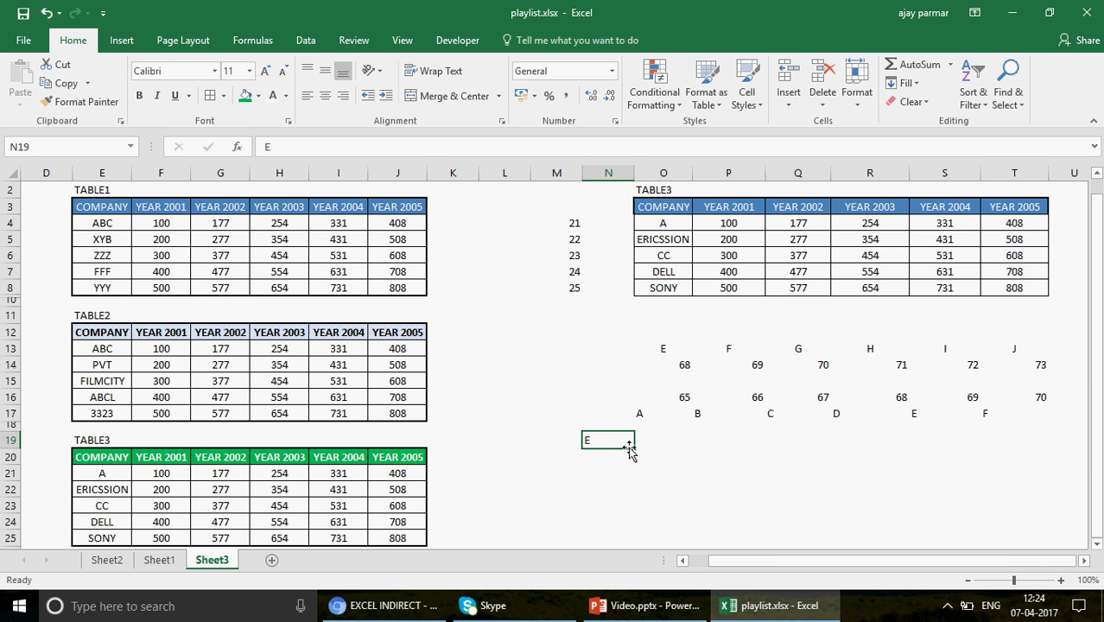
pyautogui.moveTo(630, 447); pyautogui.dragTo(990, 464)
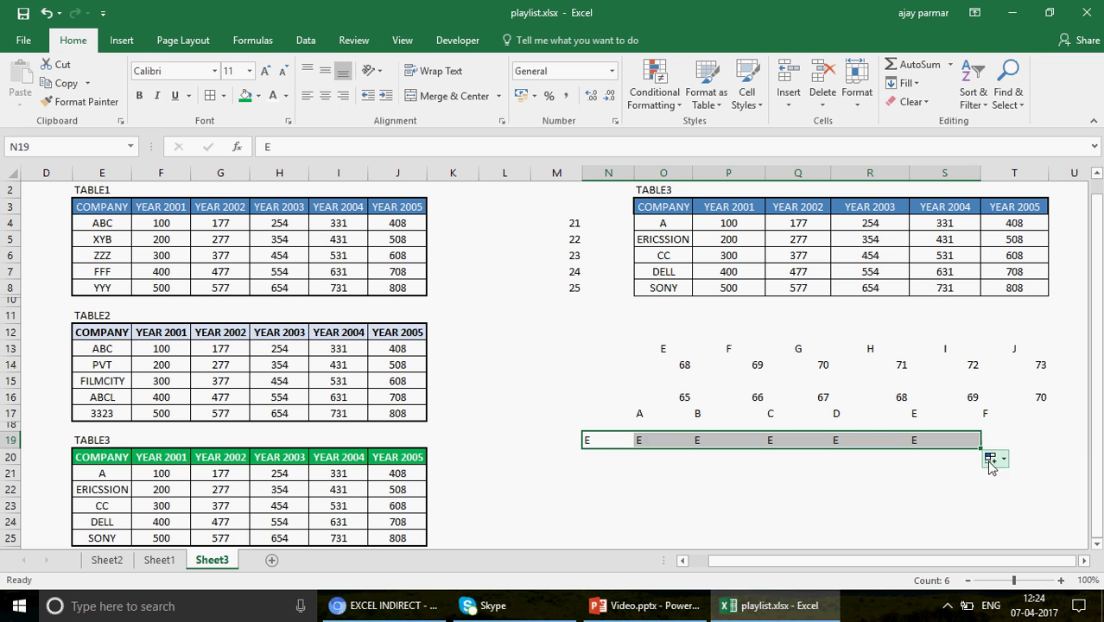
pyautogui.click(991, 461)
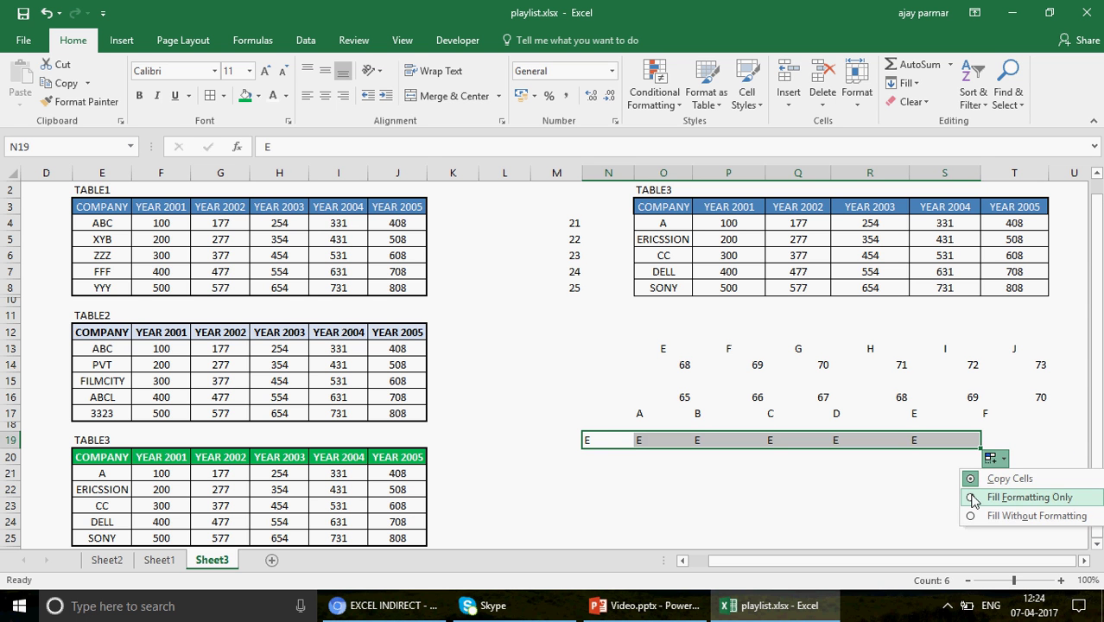
pyautogui.click(628, 440)
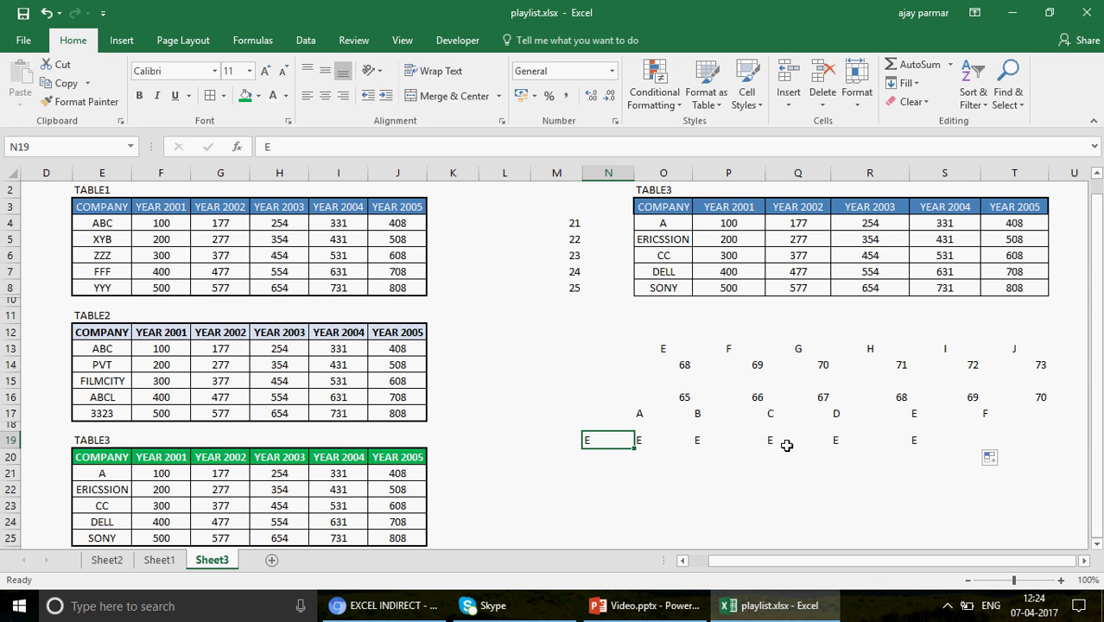
pyautogui.keyDown('shift'); pyautogui.click(919, 442); pyautogui.keyUp('shift')
pyautogui.press('Delete')
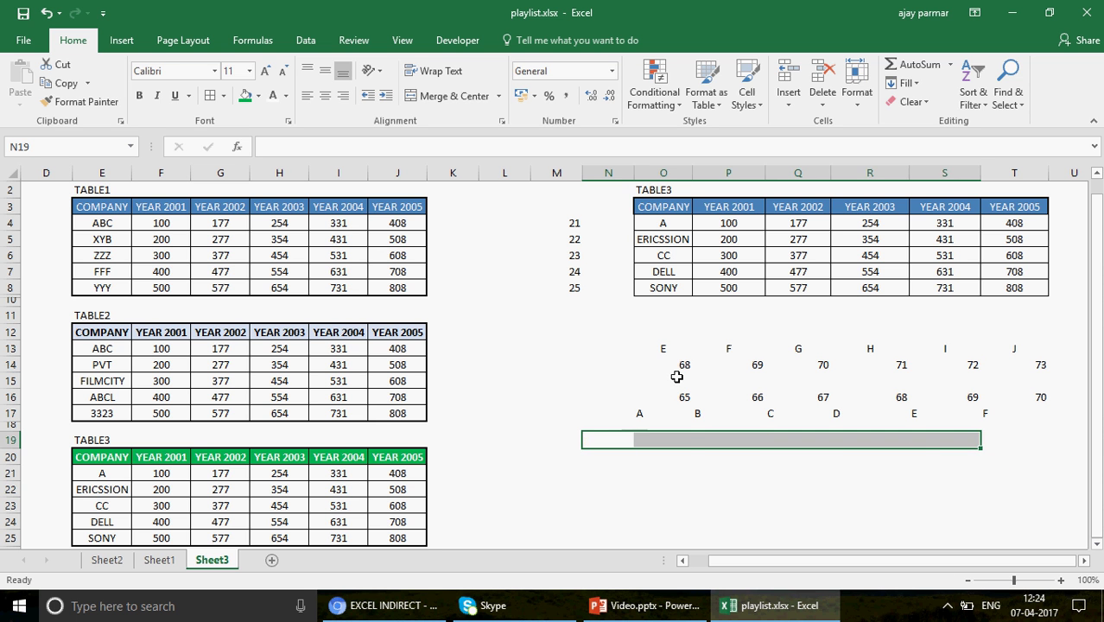
# Step: Replace the typed column letter in O13 with the formula =CHAR(O14)
pyautogui.click(675, 369)
pyautogui.press('Right')
pyautogui.press('Right')
pyautogui.press('Right')
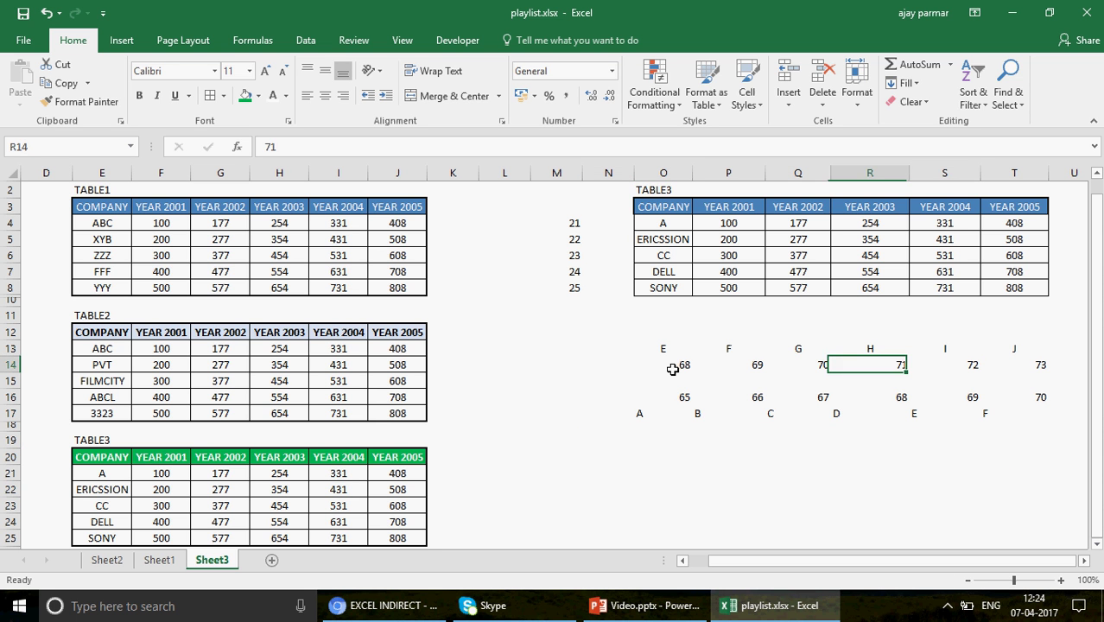
pyautogui.press('Up')
pyautogui.press('Left')
pyautogui.press('Left')
pyautogui.press('Left')
pyautogui.write('=')
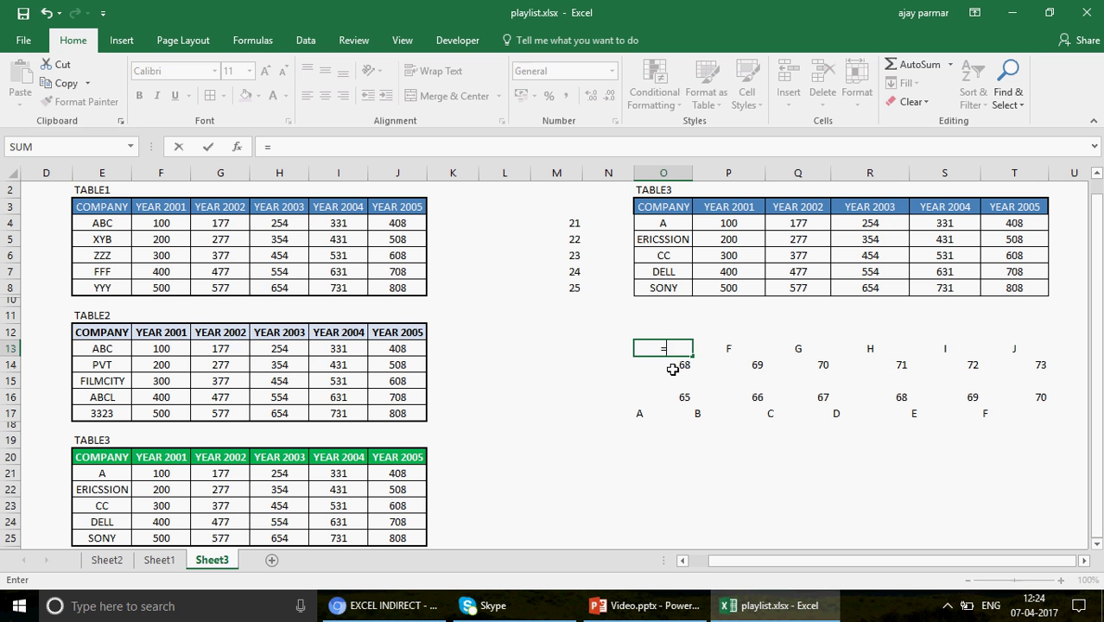
pyautogui.write('CHAR(')
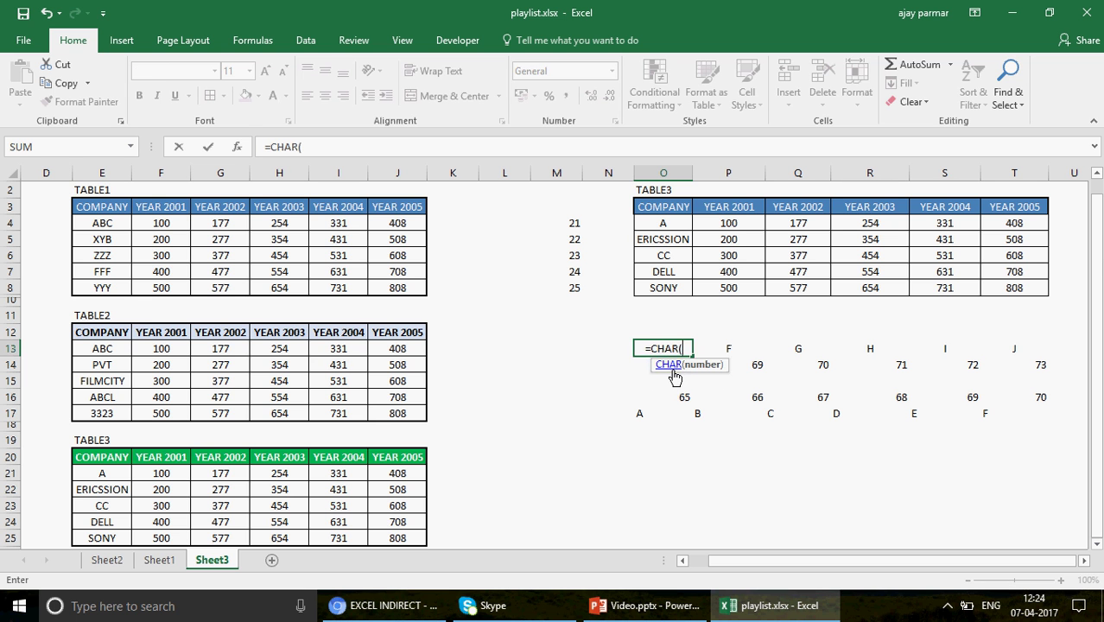
pyautogui.press('Down')
pyautogui.press('Return')
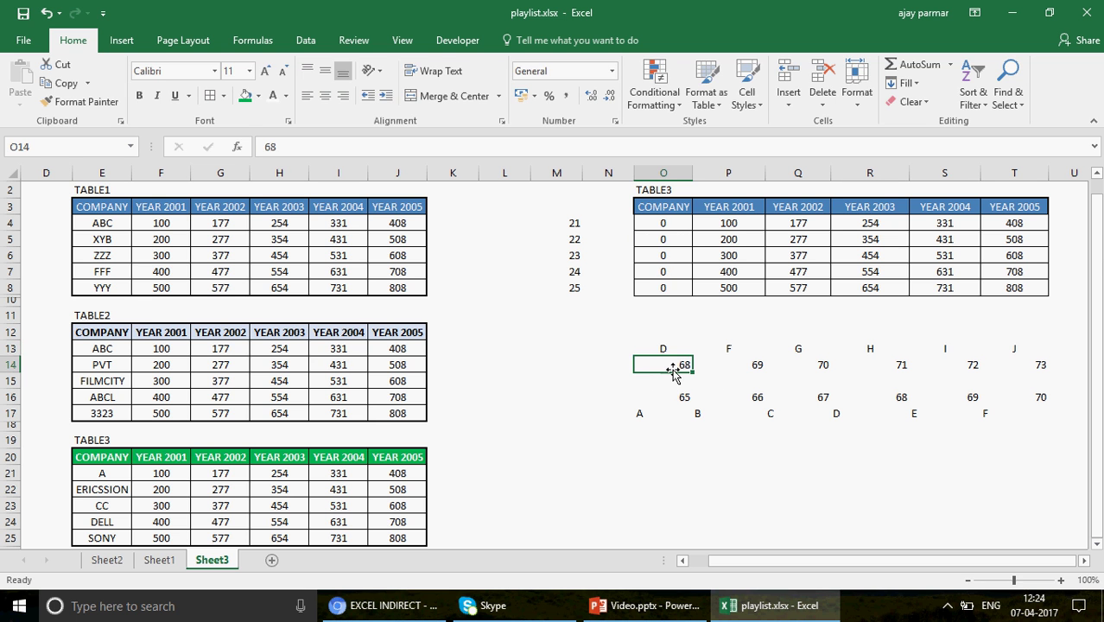
# Step: Fill the CHAR formula from O13 across to T13, replacing the remaining typed column letters
pyautogui.click(689, 354)
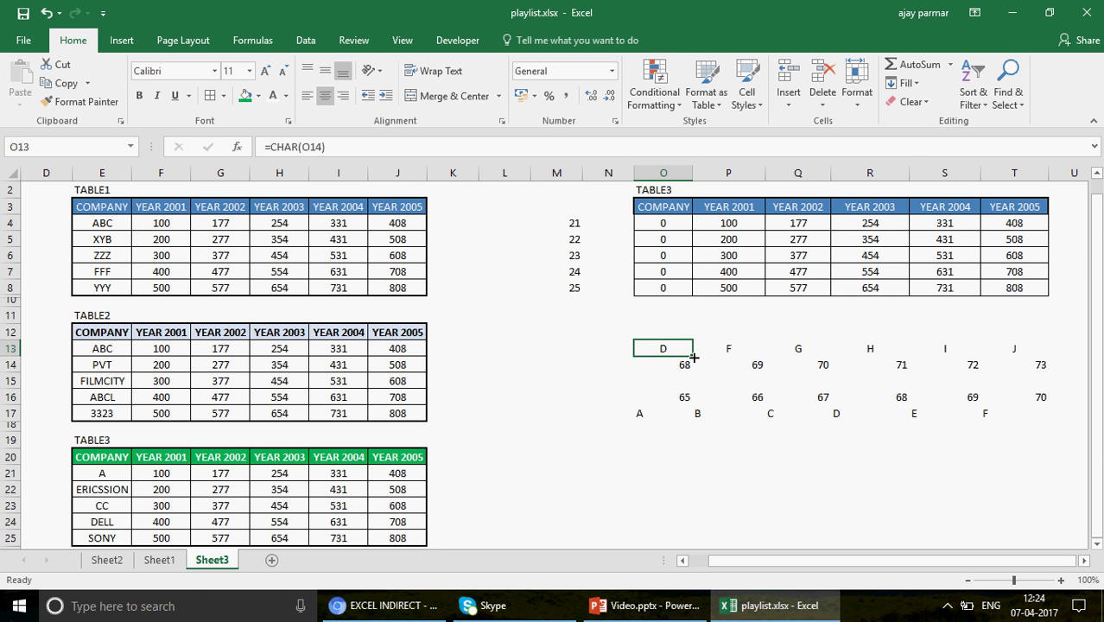
pyautogui.moveTo(694, 357); pyautogui.dragTo(1020, 357)
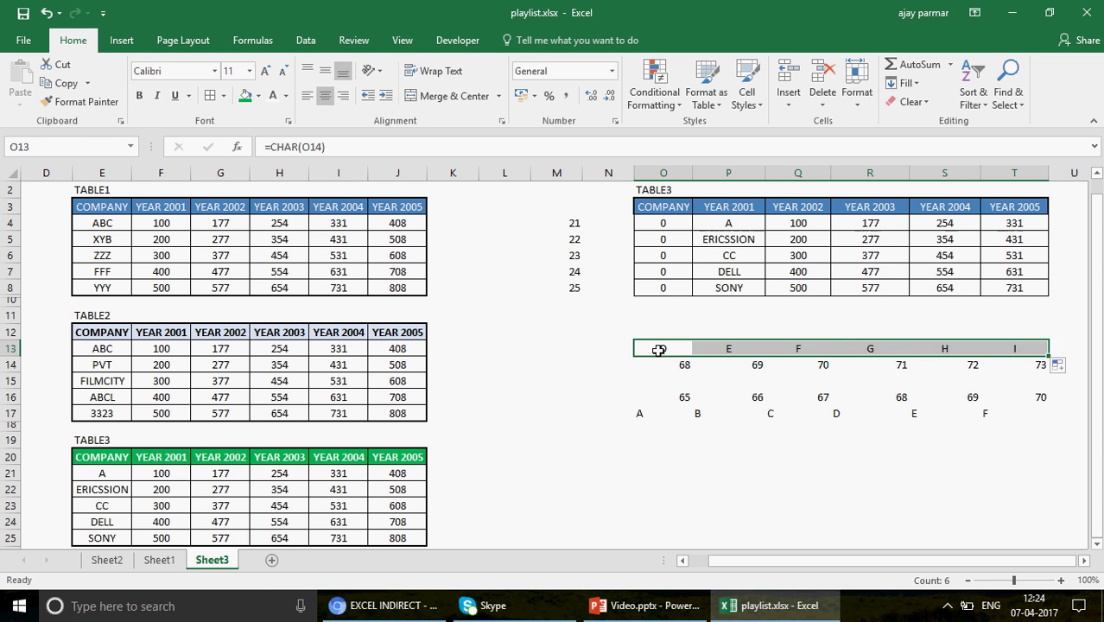
pyautogui.press('Right')
pyautogui.press('Right')
pyautogui.press('Right')
pyautogui.press('Right')
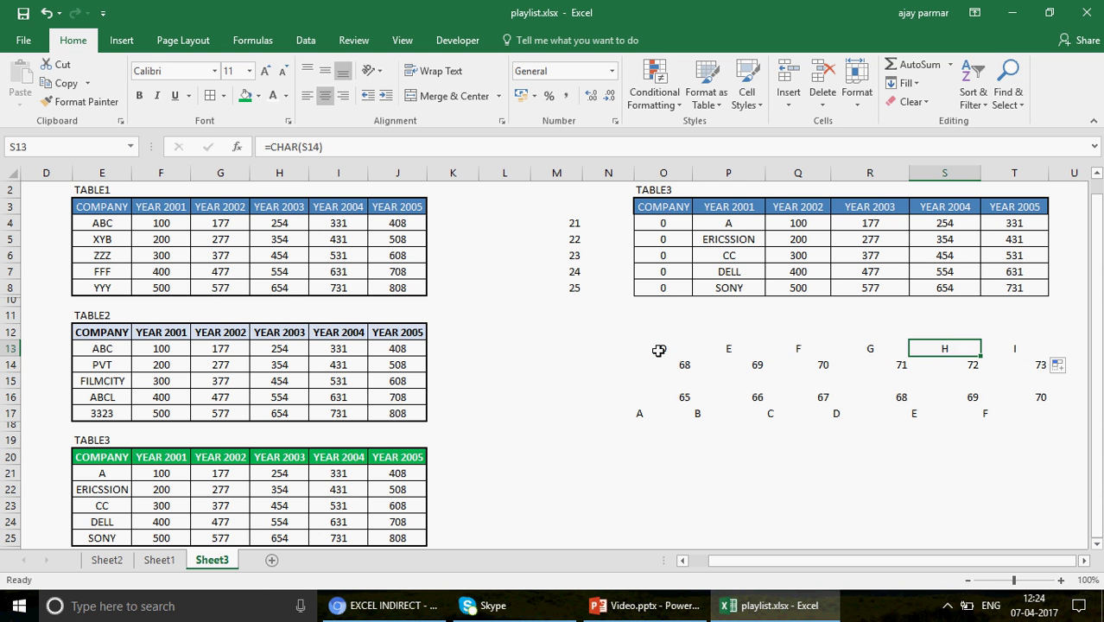
# Step: Compare the codes in O14:T14 with the reference codes and letters in O16:T17
pyautogui.click(659, 350)
pyautogui.press('Down')
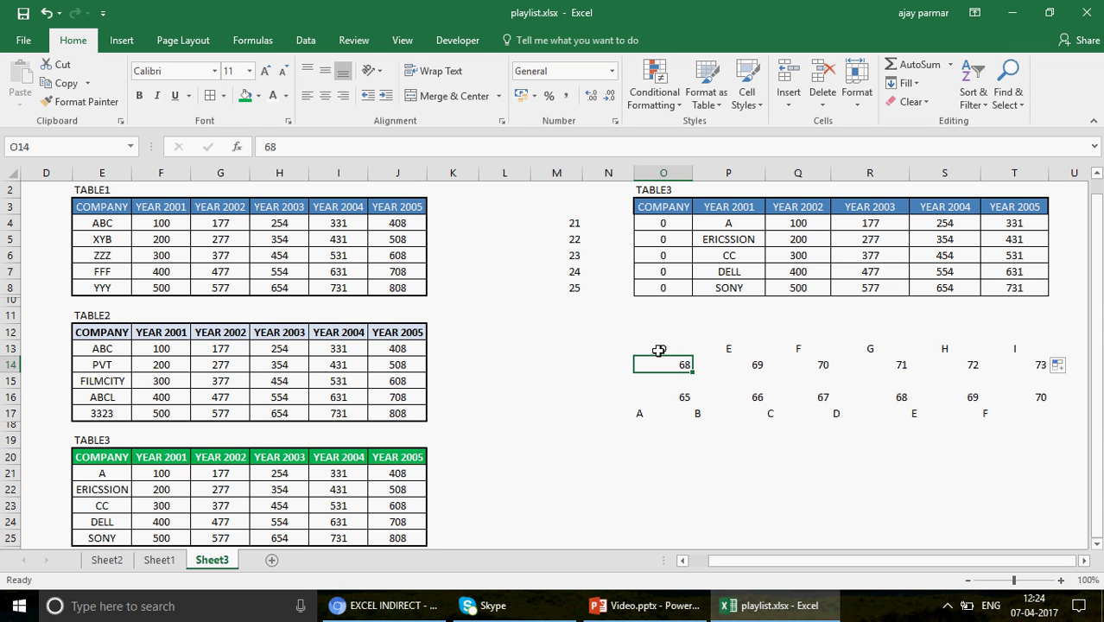
pyautogui.press('Down')
pyautogui.press('Right')
pyautogui.press('Right')
pyautogui.press('Right')
pyautogui.press('Right')
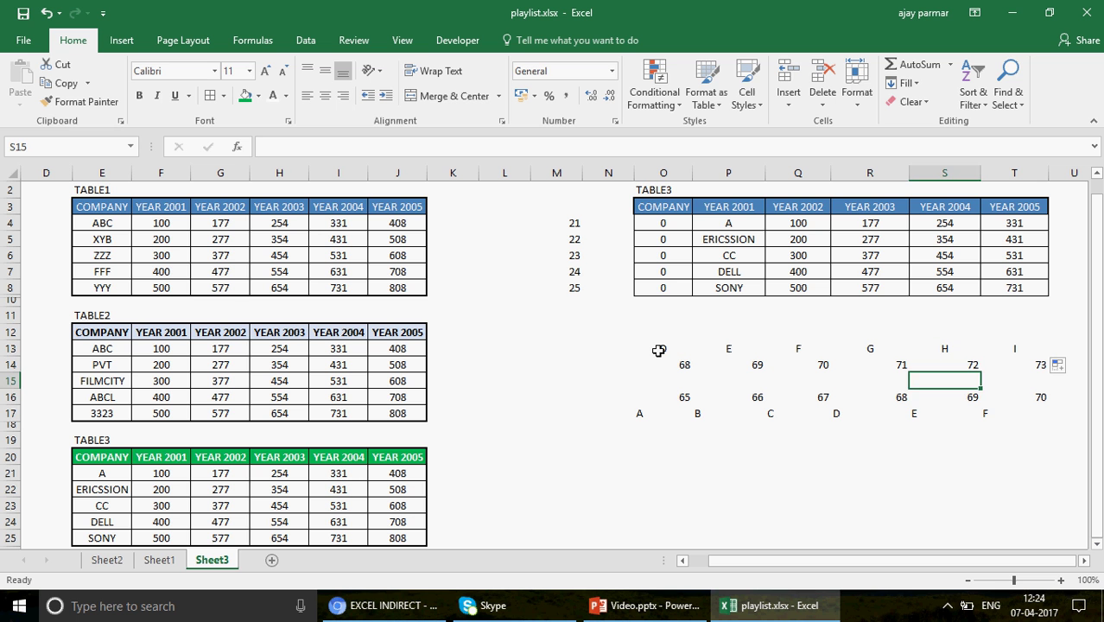
pyautogui.press('Down')
pyautogui.press('Left')
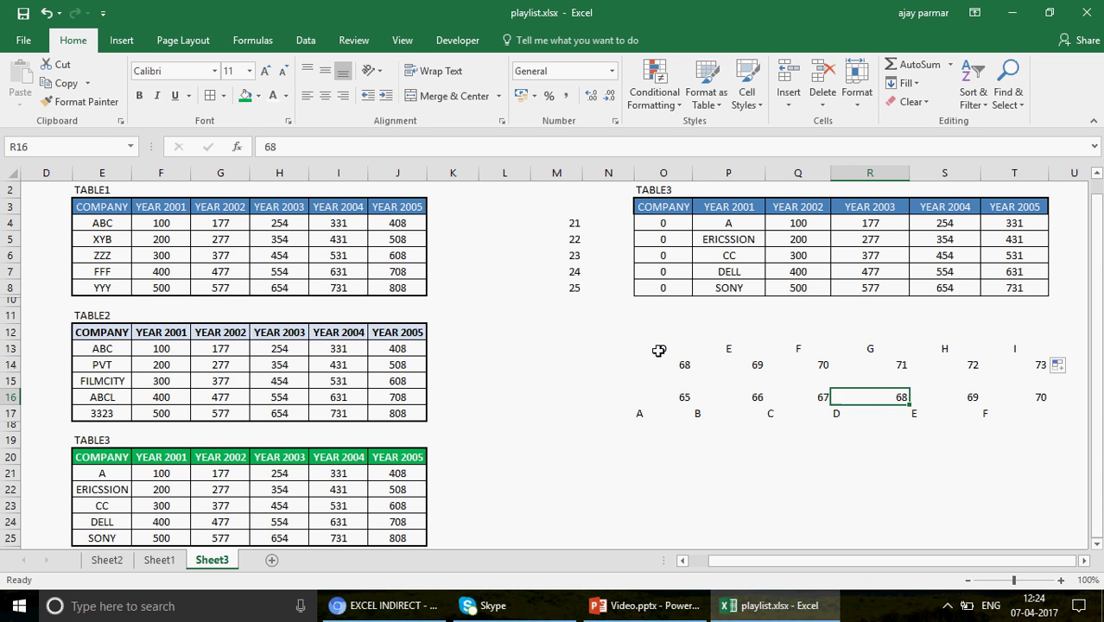
pyautogui.press('Down')
pyautogui.press('Left')
pyautogui.press('Left')
pyautogui.press('Left')
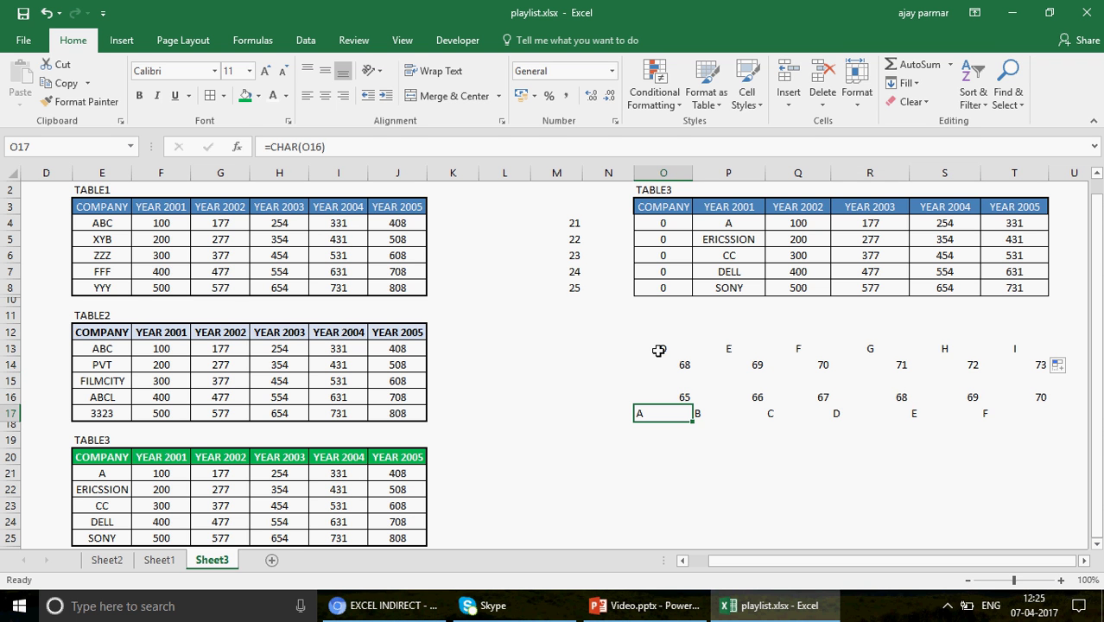
# Step: Inspect R17's CHAR formula and the codes in R16 and S16 to find E's code, and return to the starting code in O14
pyautogui.press('Right')
pyautogui.press('Right')
pyautogui.press('Right')
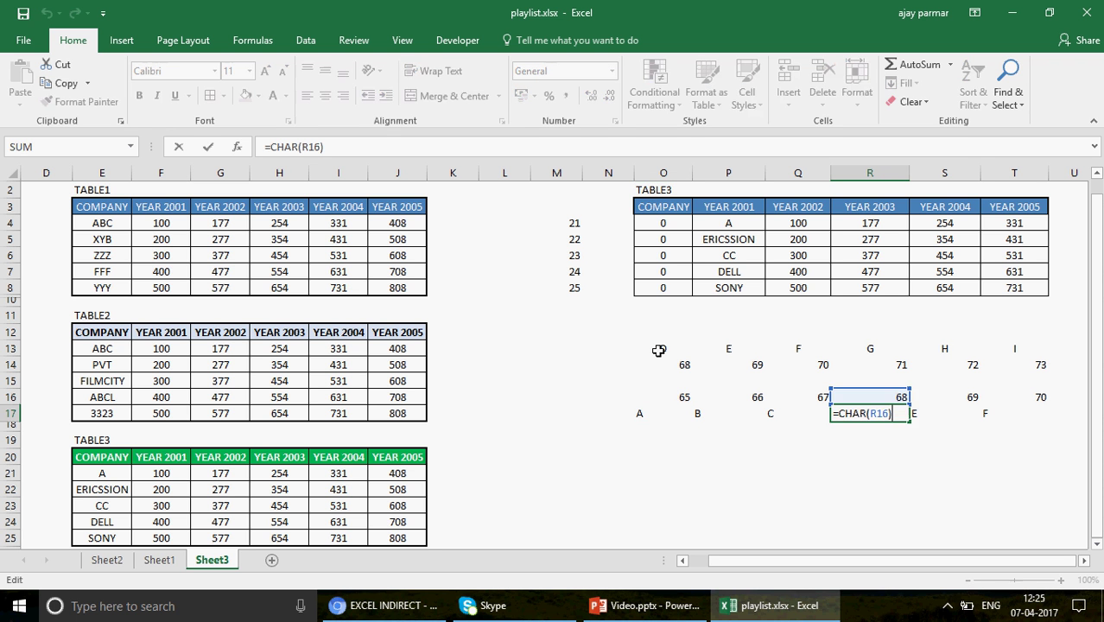
pyautogui.hotkey('ctrl', 'Return')
pyautogui.press('Up')
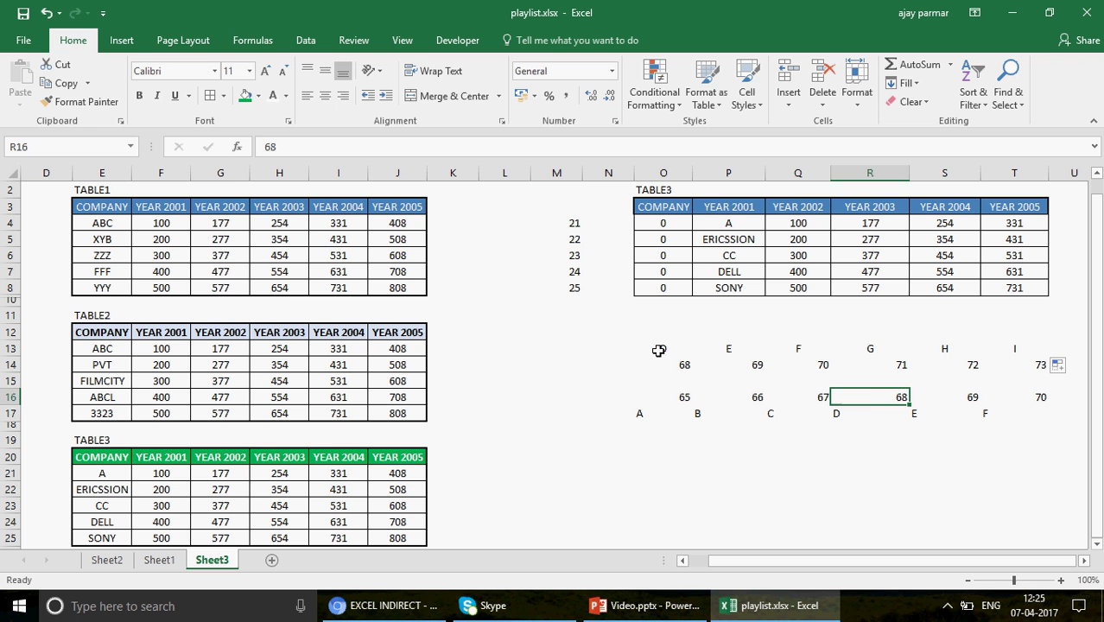
pyautogui.press('Down')
pyautogui.press('Up')
pyautogui.press('Right')
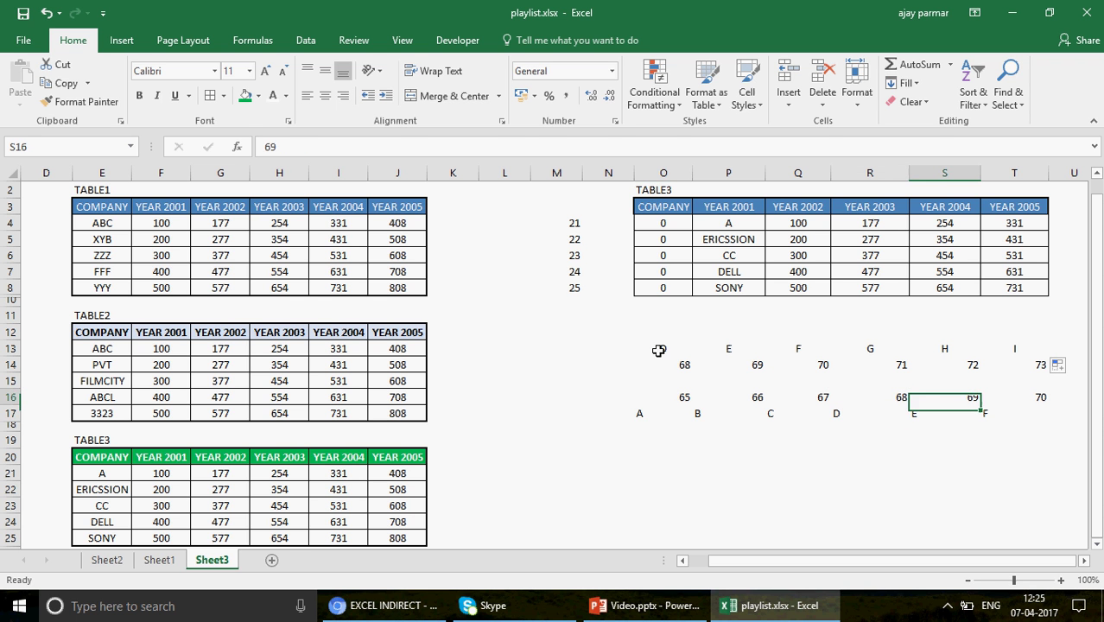
pyautogui.press('Up')
pyautogui.press('Left')
pyautogui.press('Left')
pyautogui.press('Left')
pyautogui.press('Left')
pyautogui.press('Up')
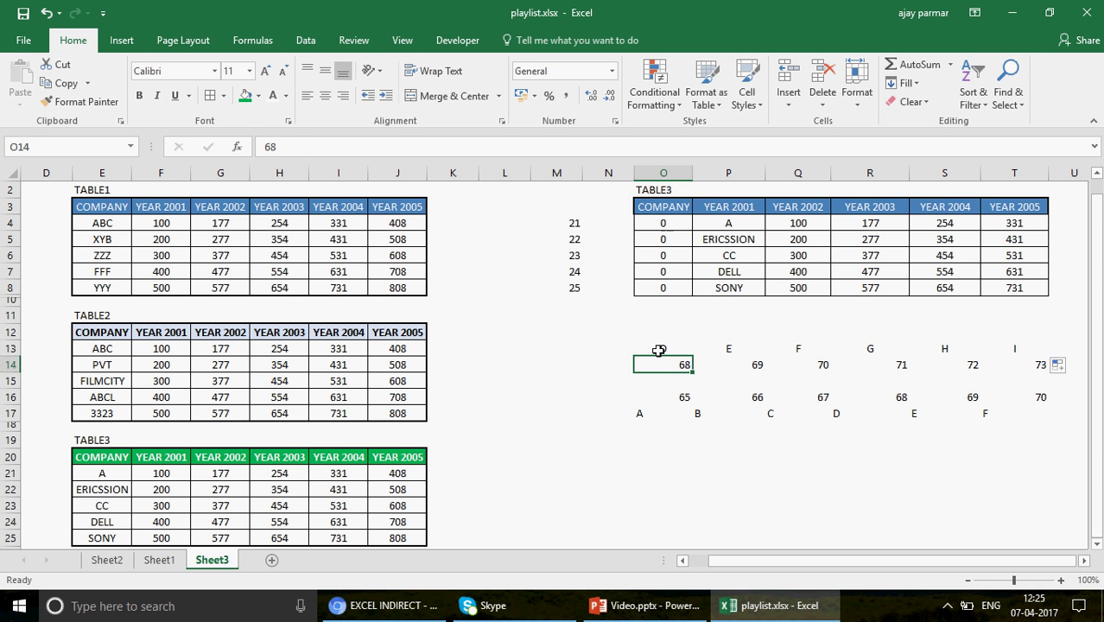
# Step: Set the starting code in O14 to 69 and copy it across to T14
pyautogui.write('69')
pyautogui.press('Return')
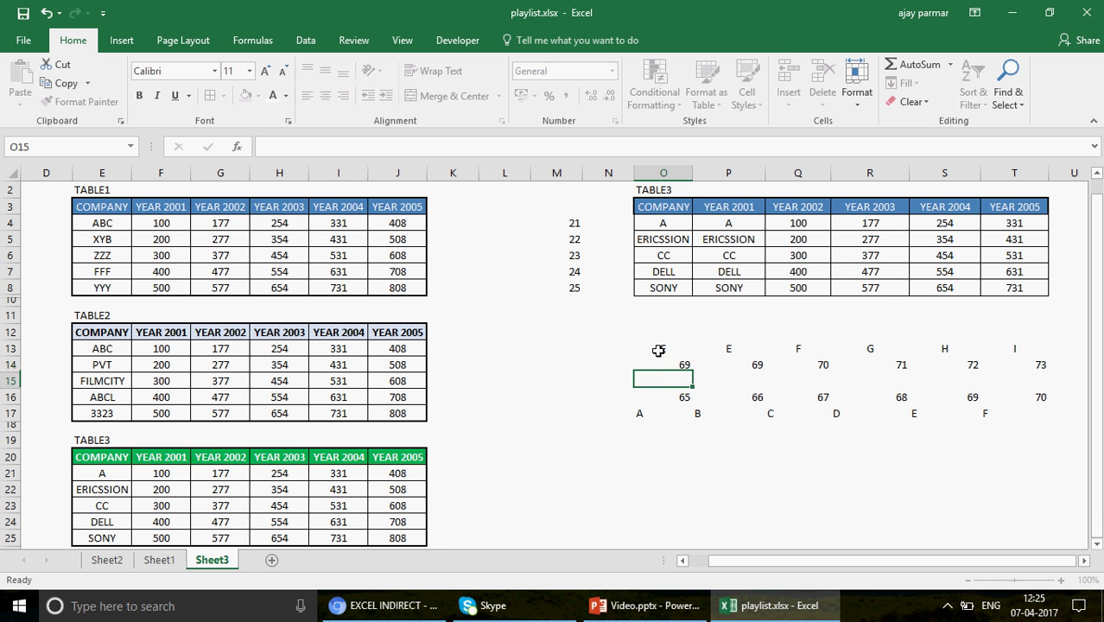
pyautogui.press('Up')
pyautogui.moveTo(693, 372); pyautogui.dragTo(1036, 381)
pyautogui.click(662, 386)
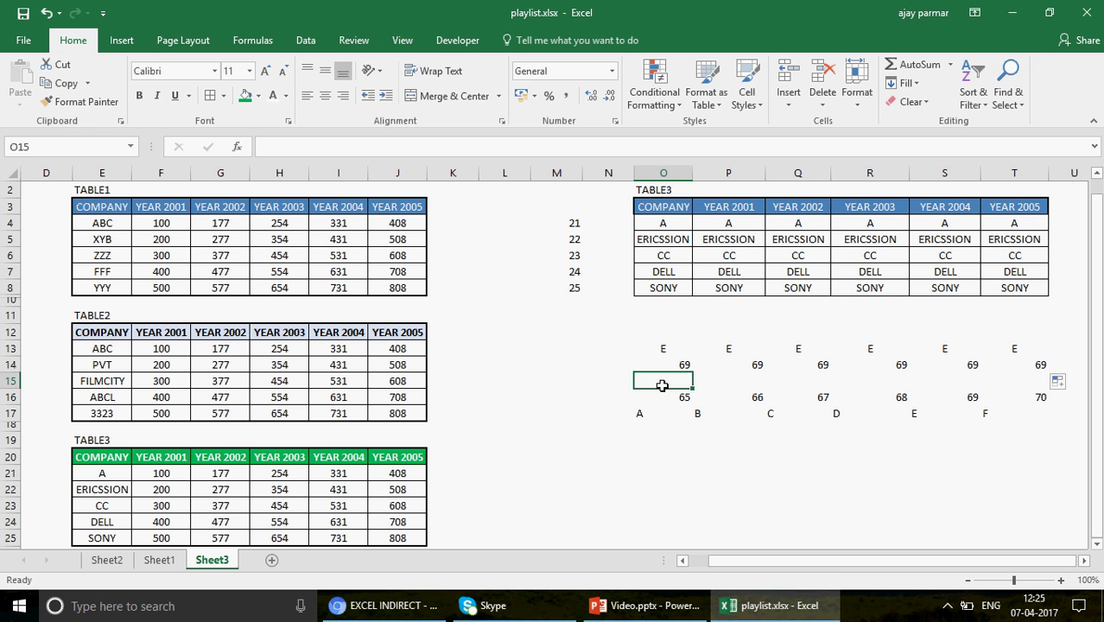
# Step: Clear the reference codes and letters below the helper rows, in O16:T18
pyautogui.click(654, 394)
pyautogui.moveTo(654, 394); pyautogui.dragTo(1042, 427)
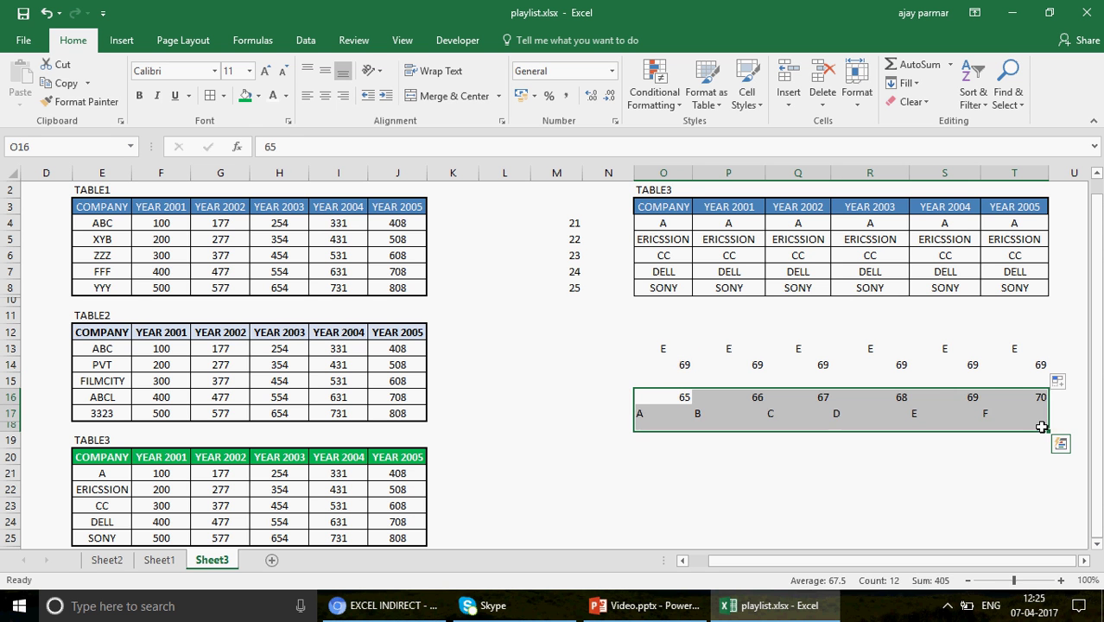
pyautogui.press('Delete')
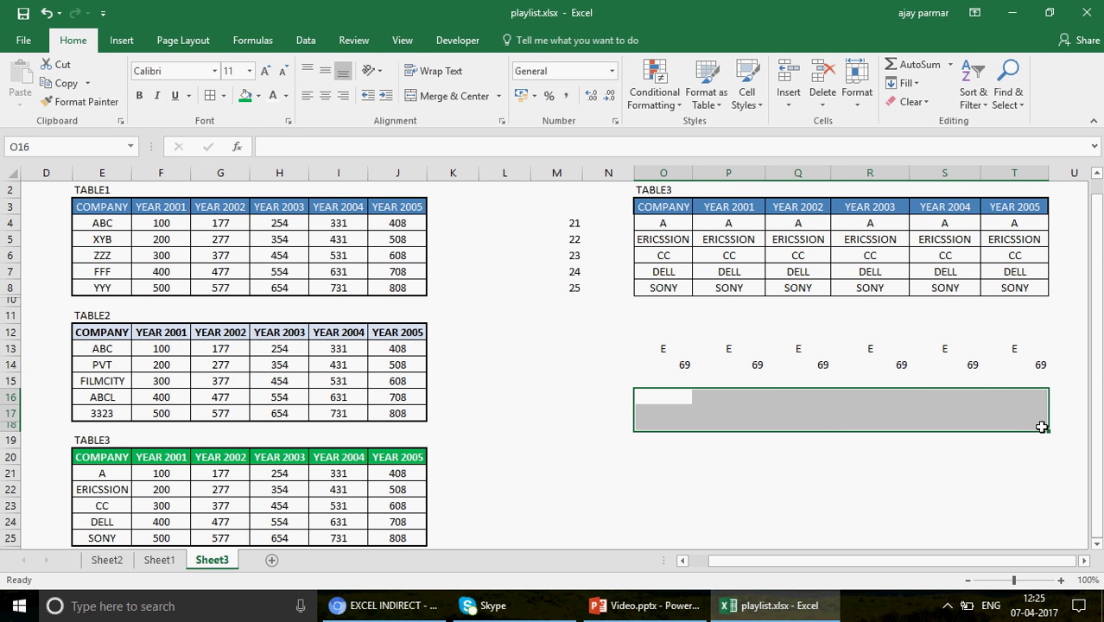
# Step: Fill the code from O14 across to T14 as an increasing series instead of copies
pyautogui.click(682, 364)
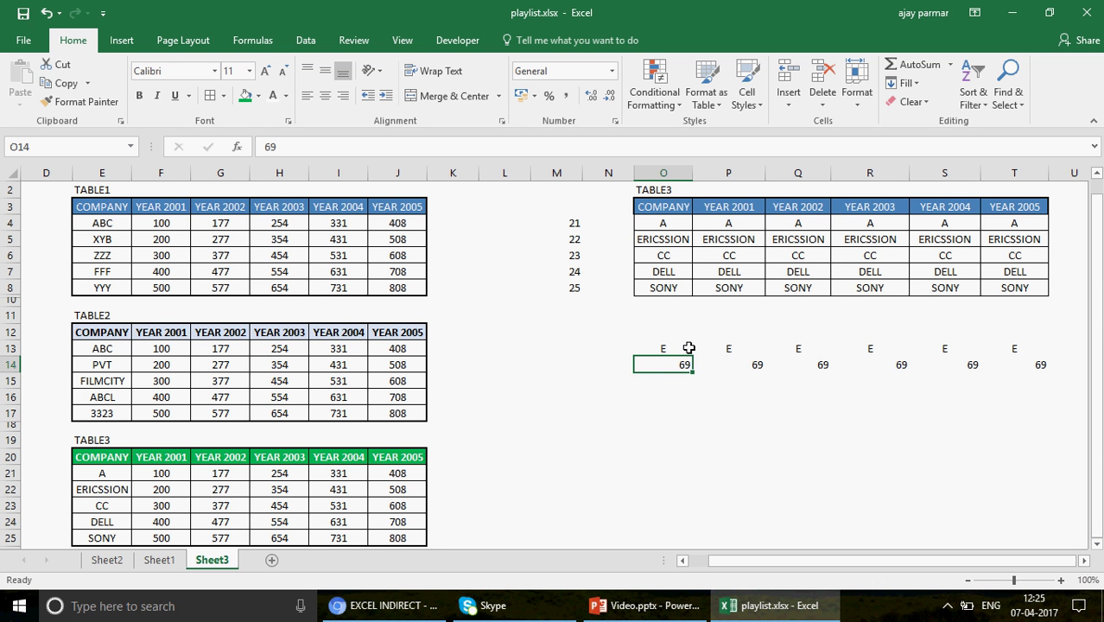
pyautogui.click(742, 366)
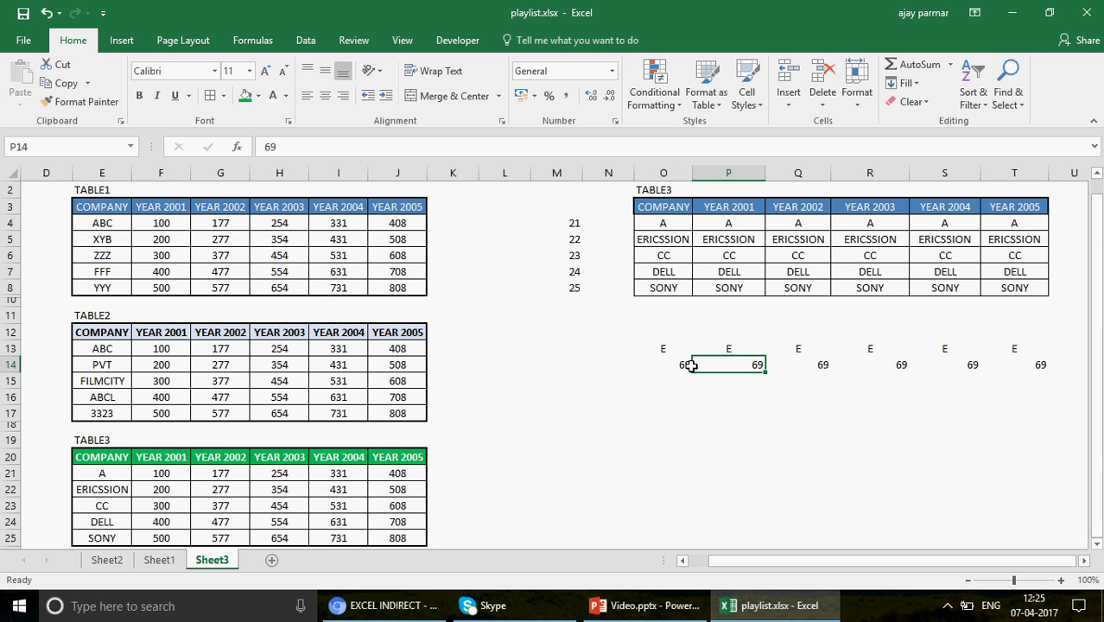
pyautogui.click(683, 365)
pyautogui.moveTo(694, 371); pyautogui.dragTo(1043, 374)
pyautogui.click(1063, 383)
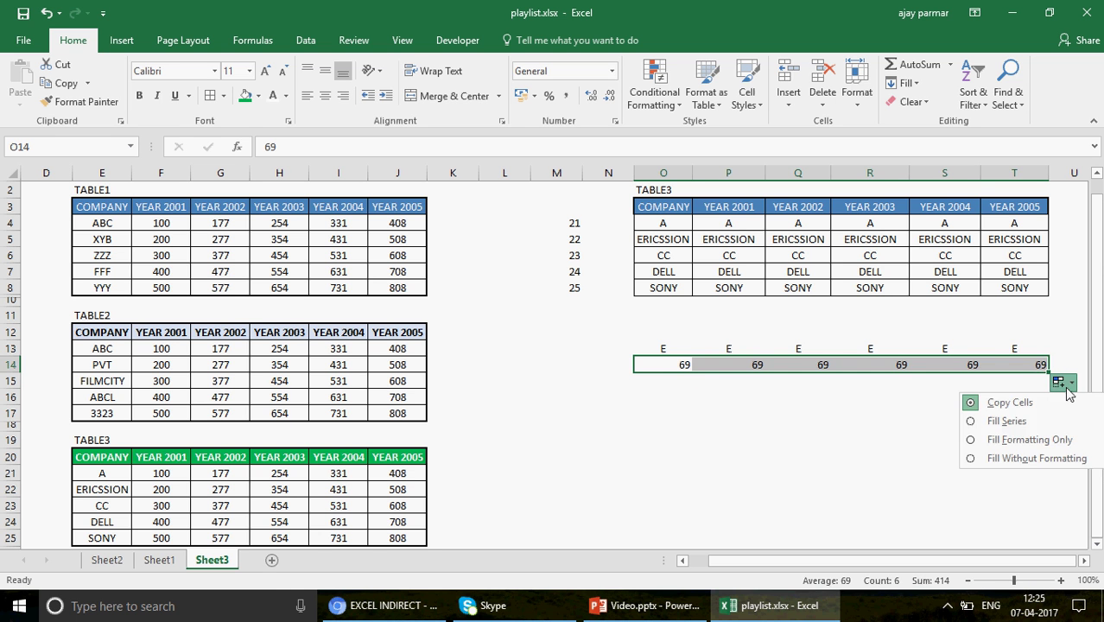
pyautogui.click(1007, 403)
pyautogui.click(973, 429)
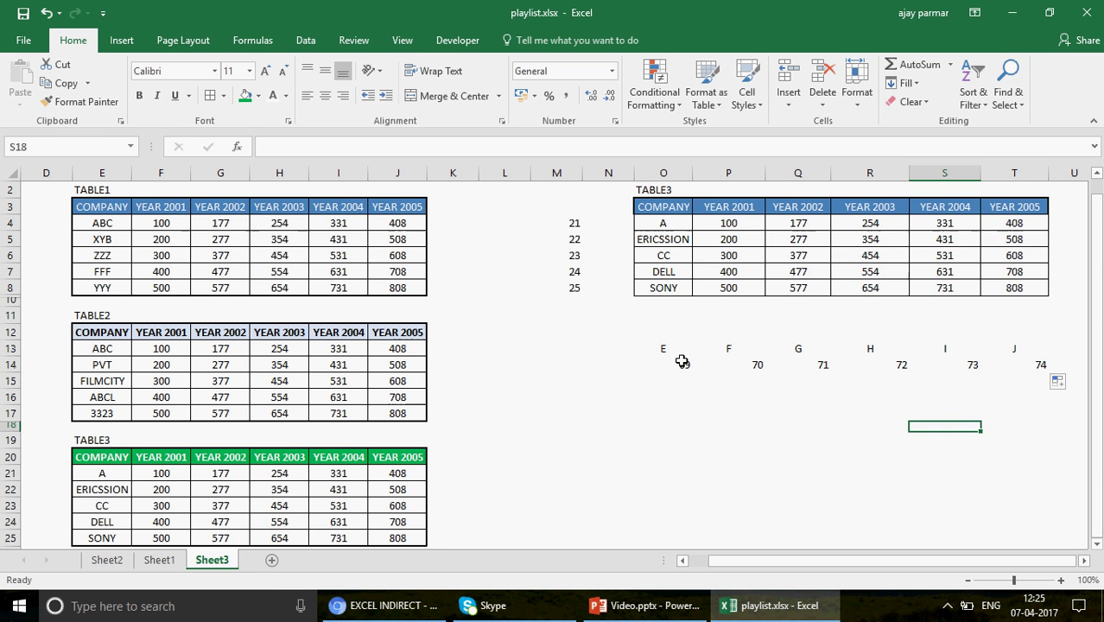
# Step: Review the codes in O14:T14 and the CHAR formulas above them in row 13
pyautogui.click(681, 363)
pyautogui.press('Right')
pyautogui.press('Right')
pyautogui.press('Right')
pyautogui.press('Right')
pyautogui.press('Right')
pyautogui.press('Right')
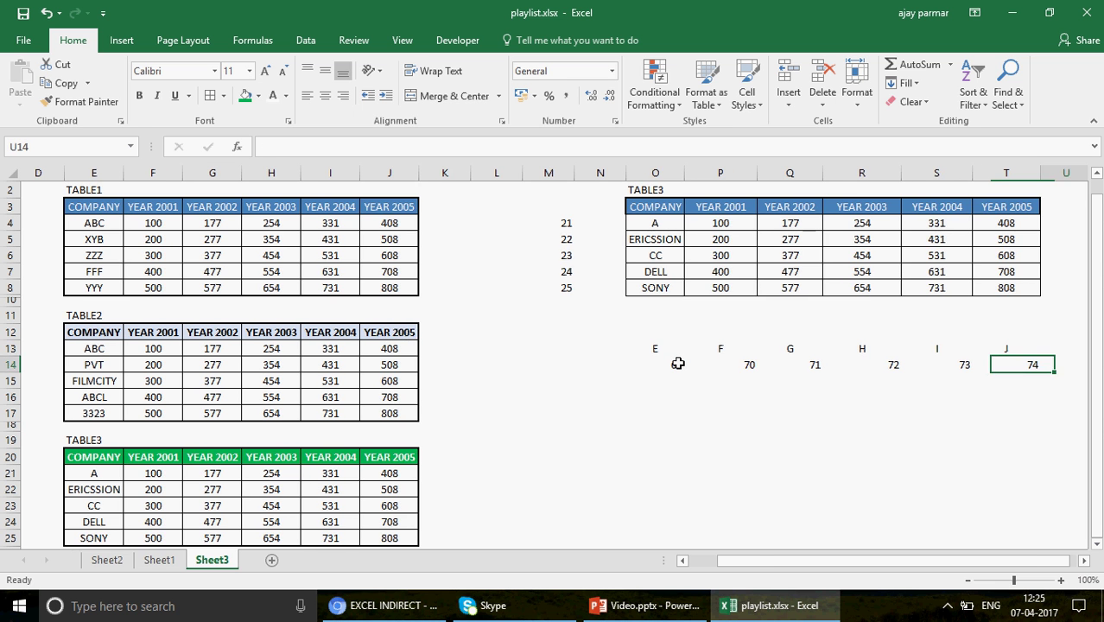
pyautogui.press('Up')
pyautogui.press('Left')
pyautogui.press('Left')
pyautogui.press('Left')
pyautogui.press('Left')
pyautogui.press('Left')
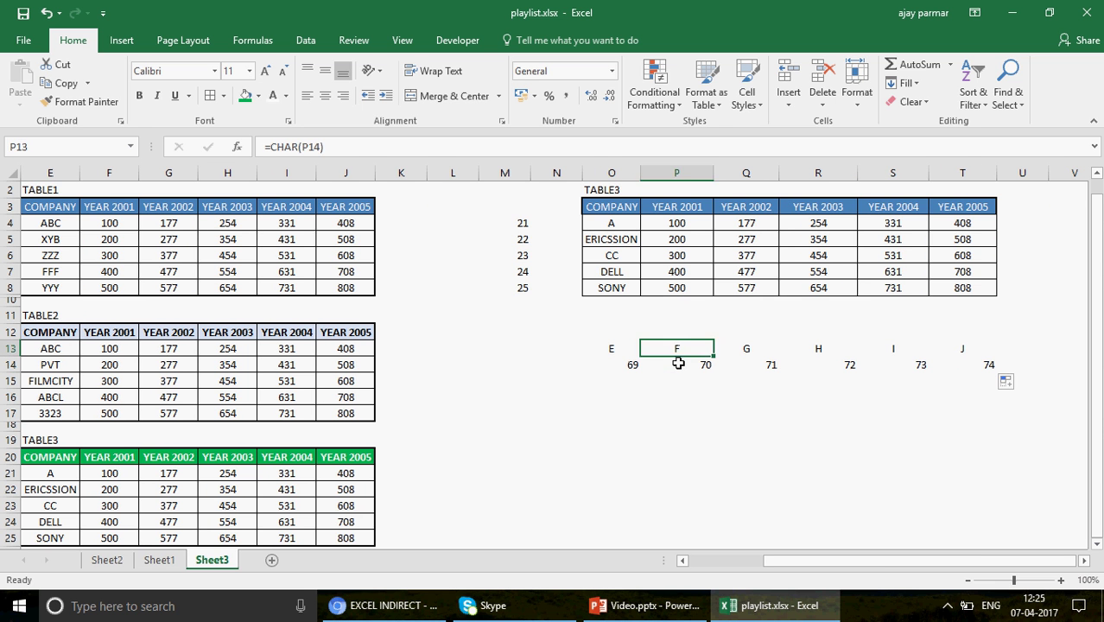
pyautogui.press('Left')
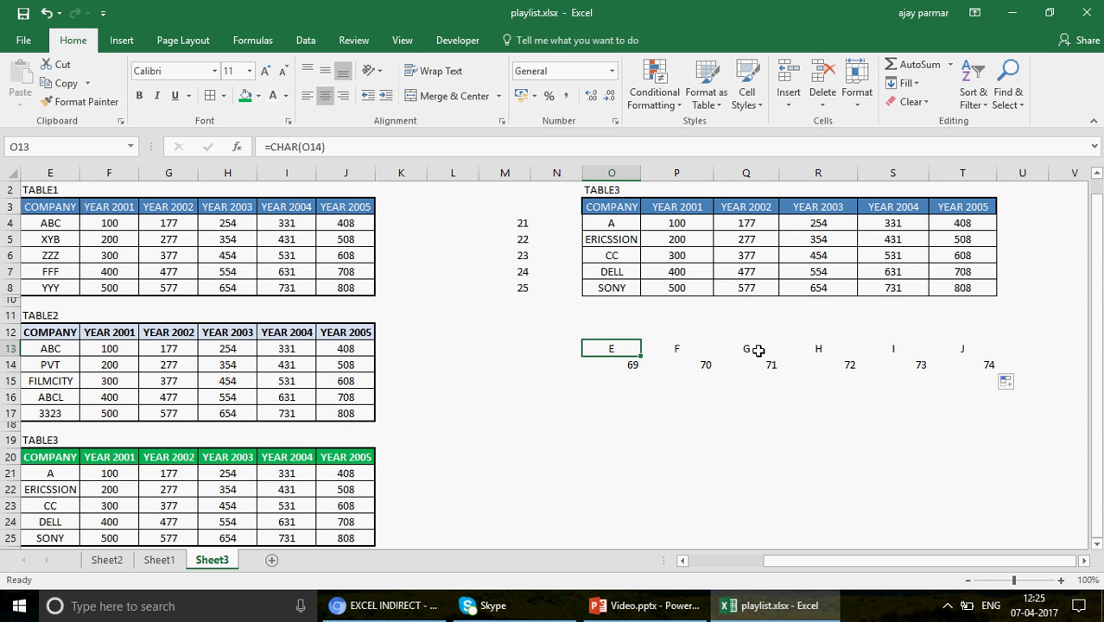
pyautogui.press('Right')
pyautogui.press('Right')
pyautogui.press('Right')
pyautogui.press('Right')
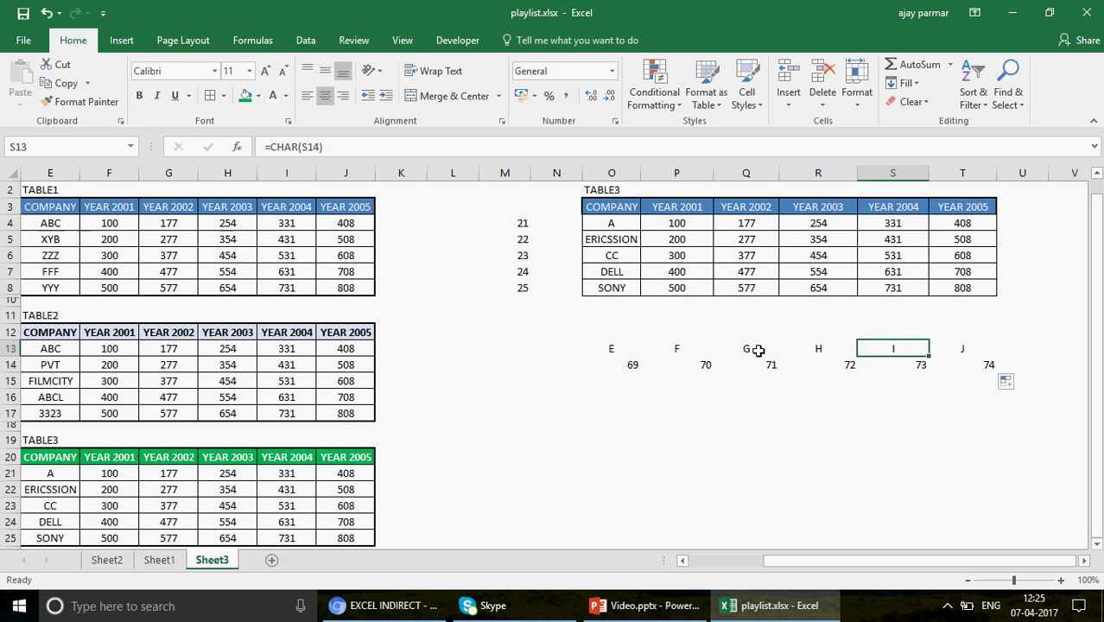
# Step: Compare the generated letters in row 13 with the source tables' columns E to J
pyautogui.press('Left')
pyautogui.press('Left')
pyautogui.press('Left')
pyautogui.press('Left')
pyautogui.press('Left')
pyautogui.press('Left')
pyautogui.press('Left')
pyautogui.press('Left')
pyautogui.press('Left')
pyautogui.press('Left')
pyautogui.press('Right')
pyautogui.press('Right')
pyautogui.press('Right')
pyautogui.press('Right')
pyautogui.press('Right')
pyautogui.press('Right')
pyautogui.press('Right')
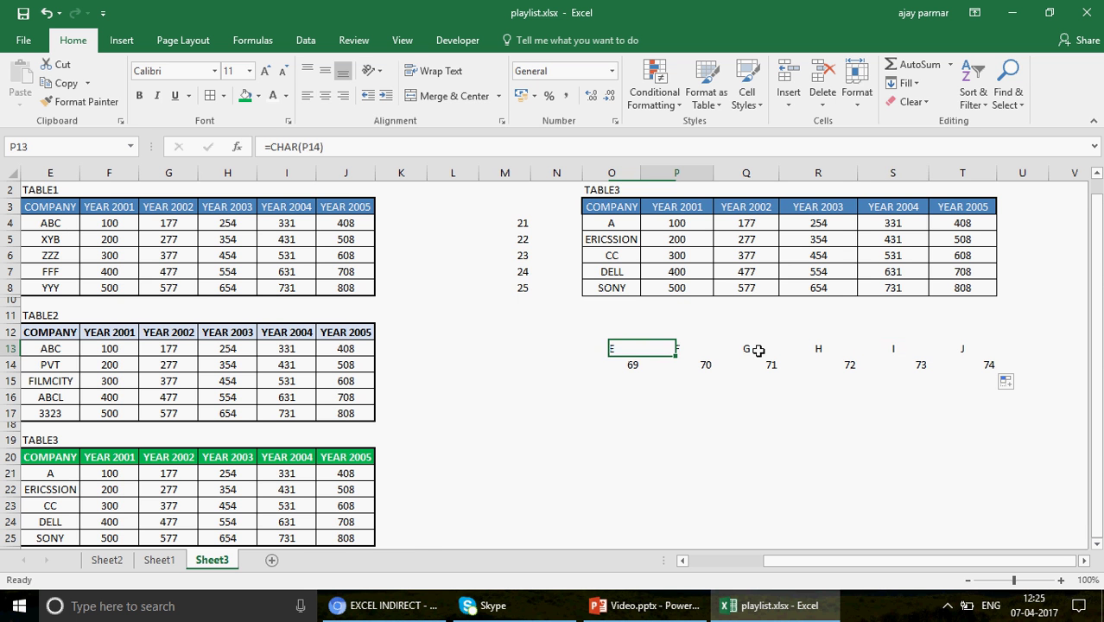
pyautogui.press('Right')
pyautogui.press('Left')
pyautogui.press('Left')
pyautogui.press('Left')
pyautogui.press('Left')
pyautogui.press('Left')
pyautogui.press('Left')
pyautogui.press('Left')
pyautogui.press('Left')
pyautogui.press('Left')
pyautogui.press('Left')
pyautogui.press('Left')
pyautogui.press('Left')
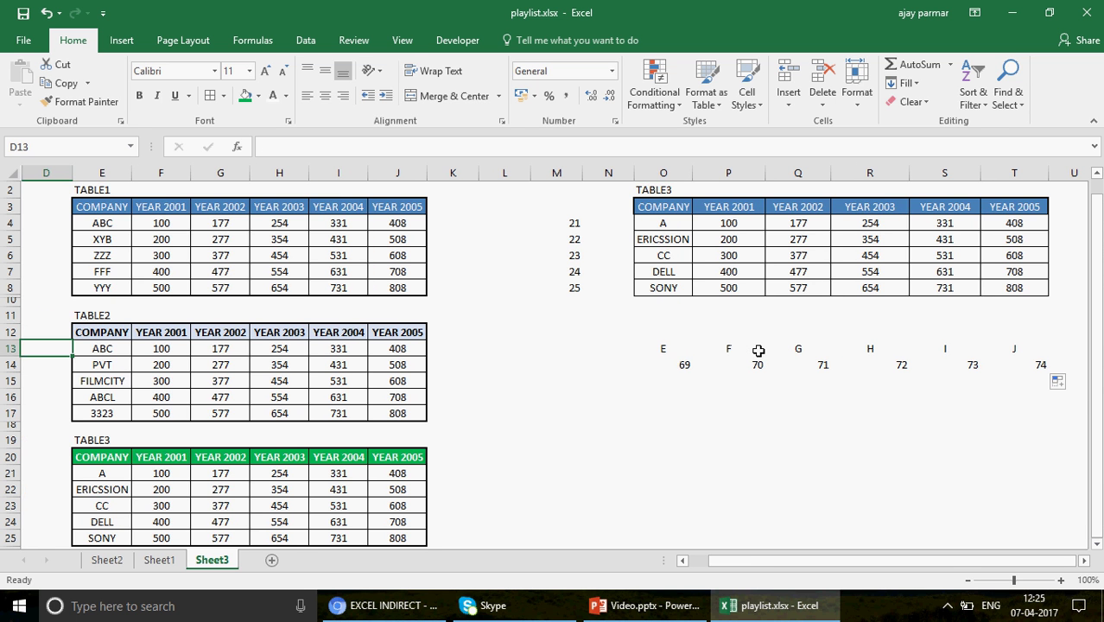
pyautogui.press('Right')
pyautogui.press('Right')
pyautogui.press('Right')
pyautogui.press('Right')
pyautogui.press('Right')
pyautogui.press('Right')
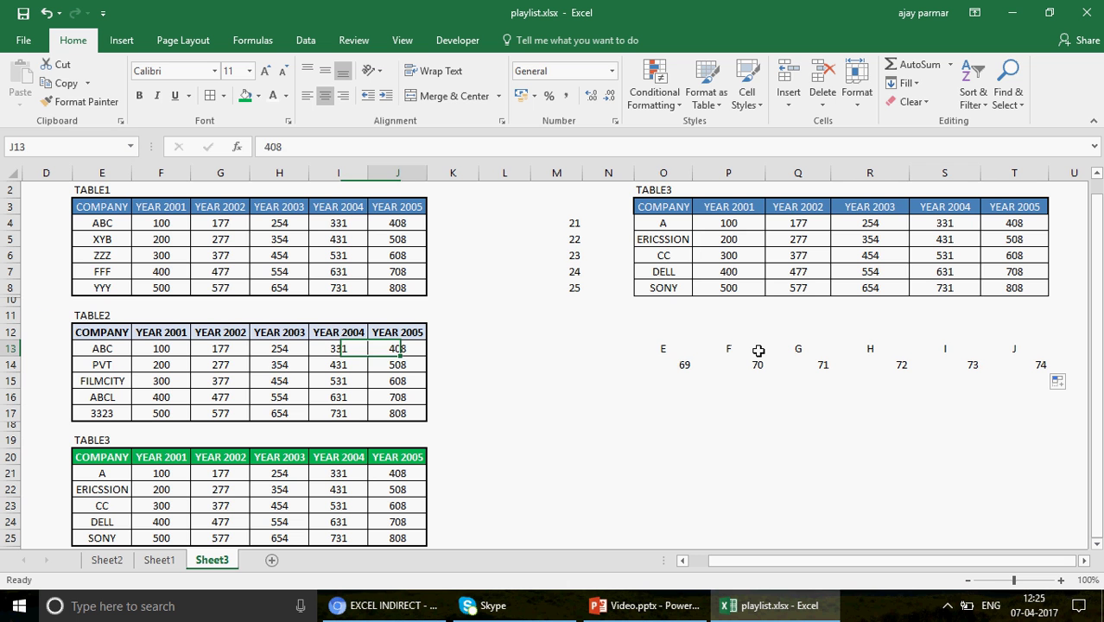
pyautogui.press('Right')
pyautogui.press('Right')
pyautogui.press('Right')
pyautogui.press('Right')
pyautogui.press('Right')
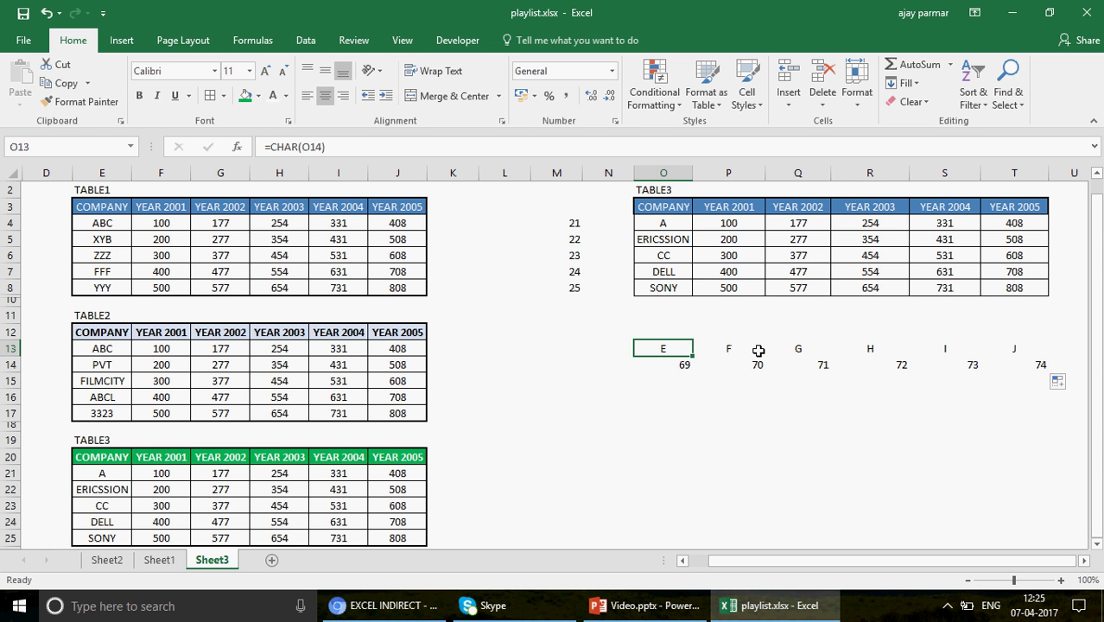
# Step: Examine how the CHAR formula in O13 relates to the code in O14
pyautogui.press('Down')
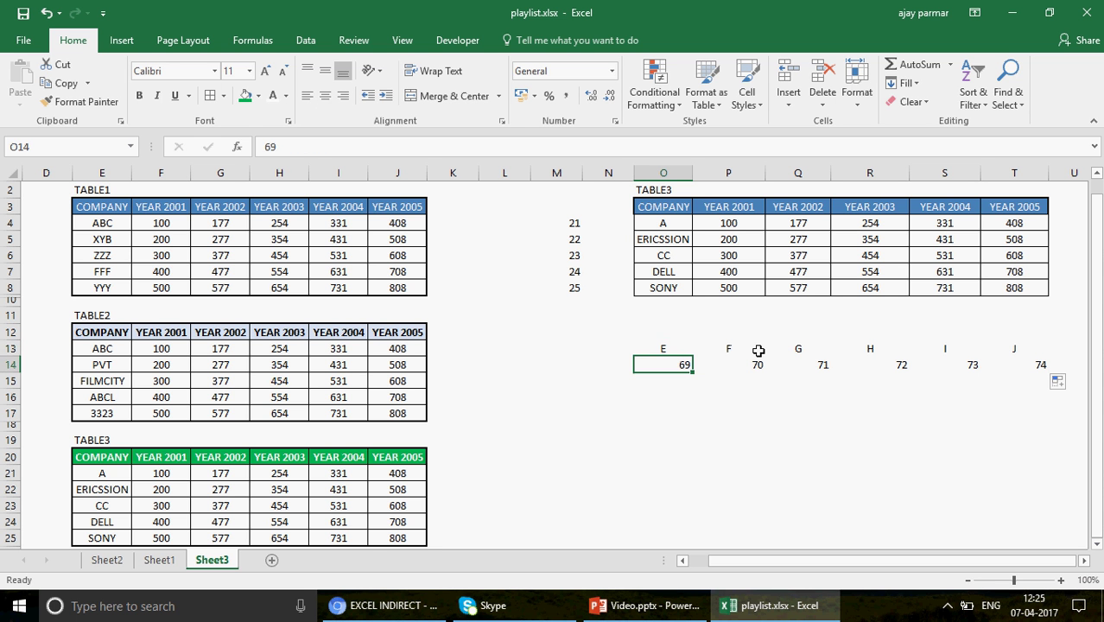
pyautogui.press('Up')
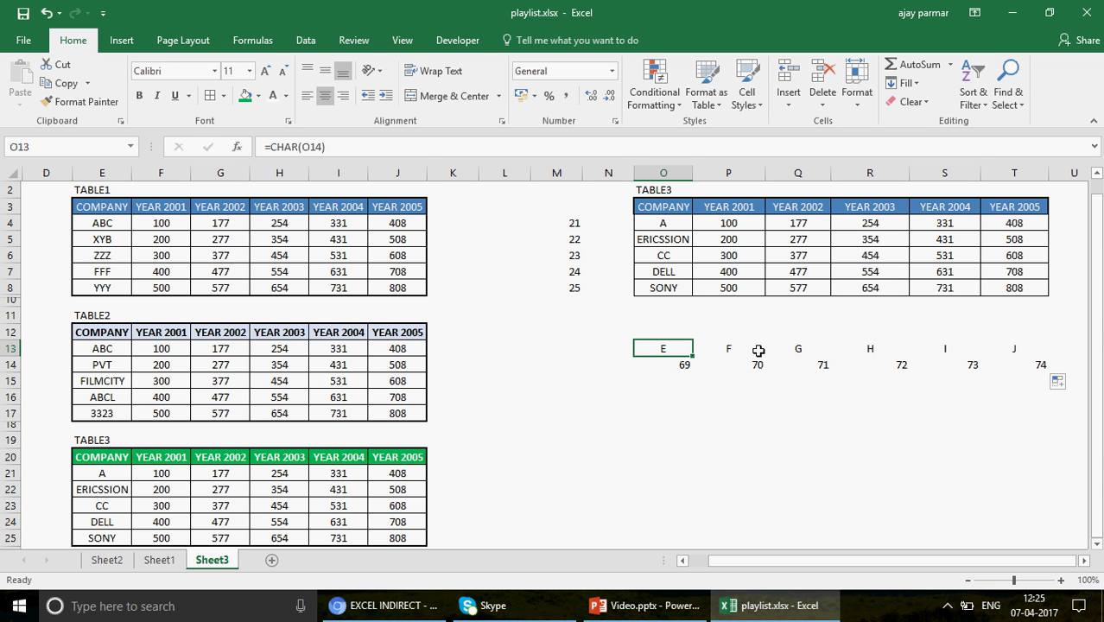
pyautogui.press('Down')
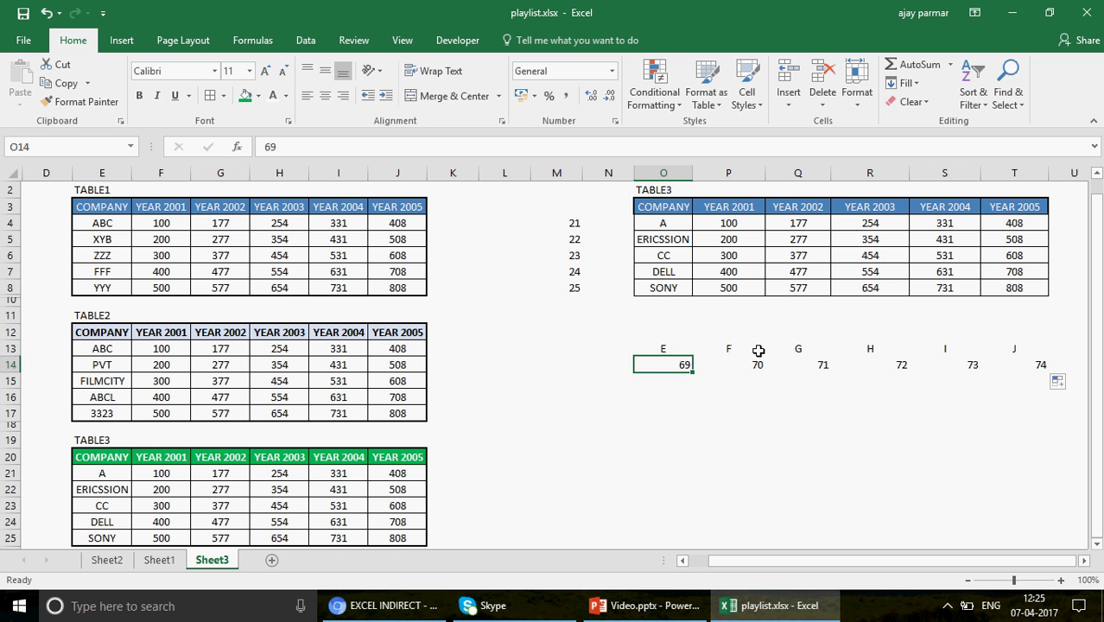
pyautogui.press('Up')
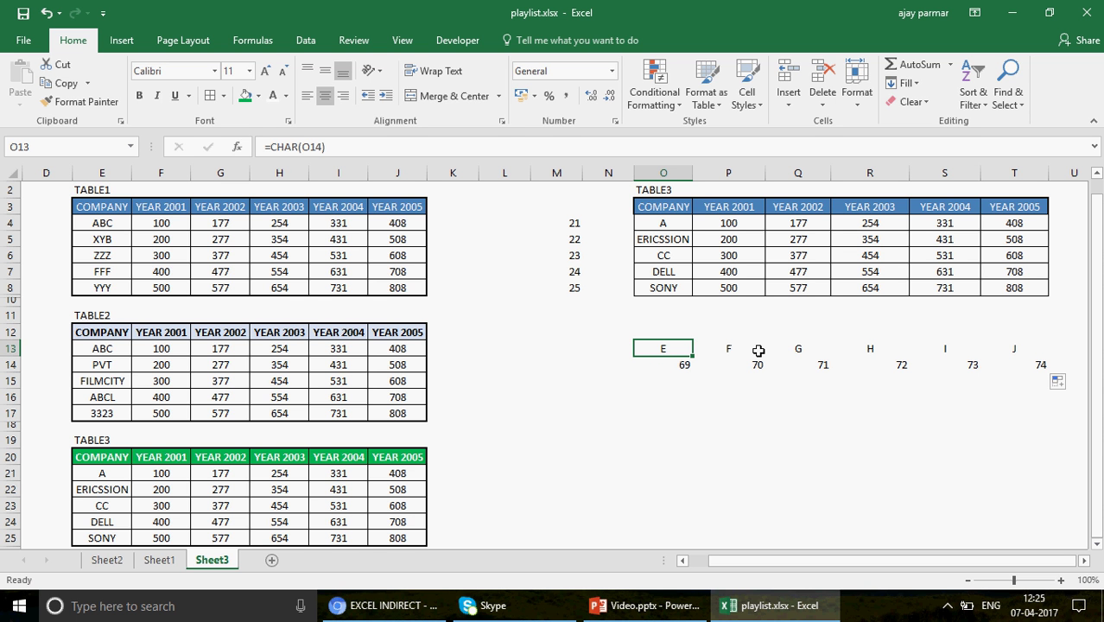
pyautogui.press('Down')
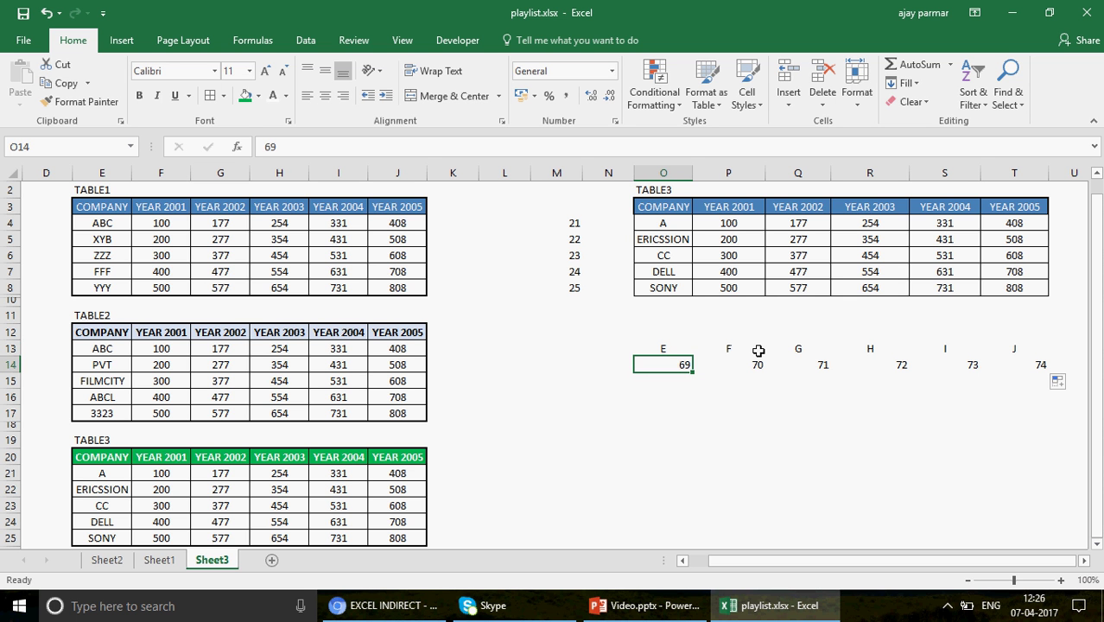
pyautogui.click(536, 412)
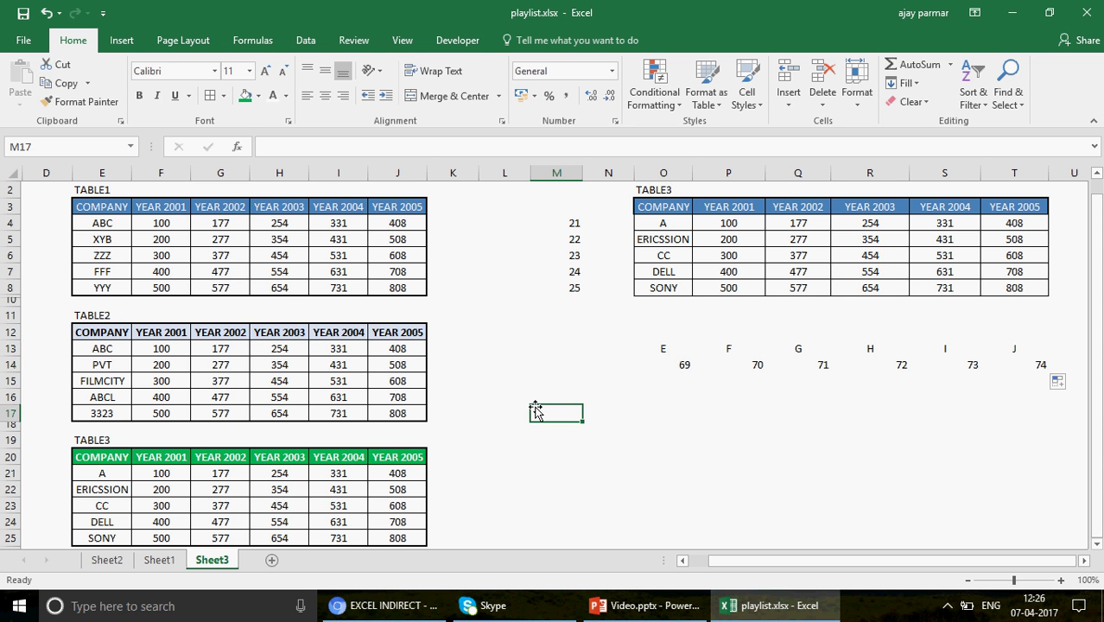
pyautogui.click(670, 371)
pyautogui.press('Up')
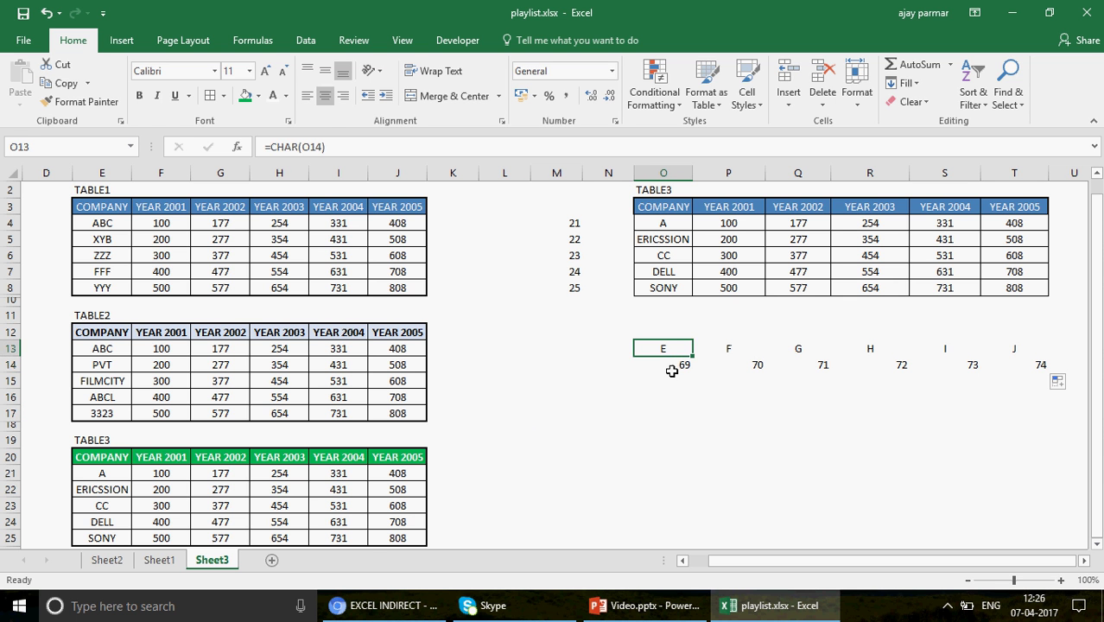
# Step: Examine the full row of generated column letters in O13:T13, starting from the code in O14
pyautogui.click(671, 371)
pyautogui.press('Up')
pyautogui.hotkey('shift', 'Right')
pyautogui.hotkey('shift', 'Right')
pyautogui.hotkey('shift', 'Right')
pyautogui.hotkey('shift', 'Right')
pyautogui.hotkey('shift', 'Right')
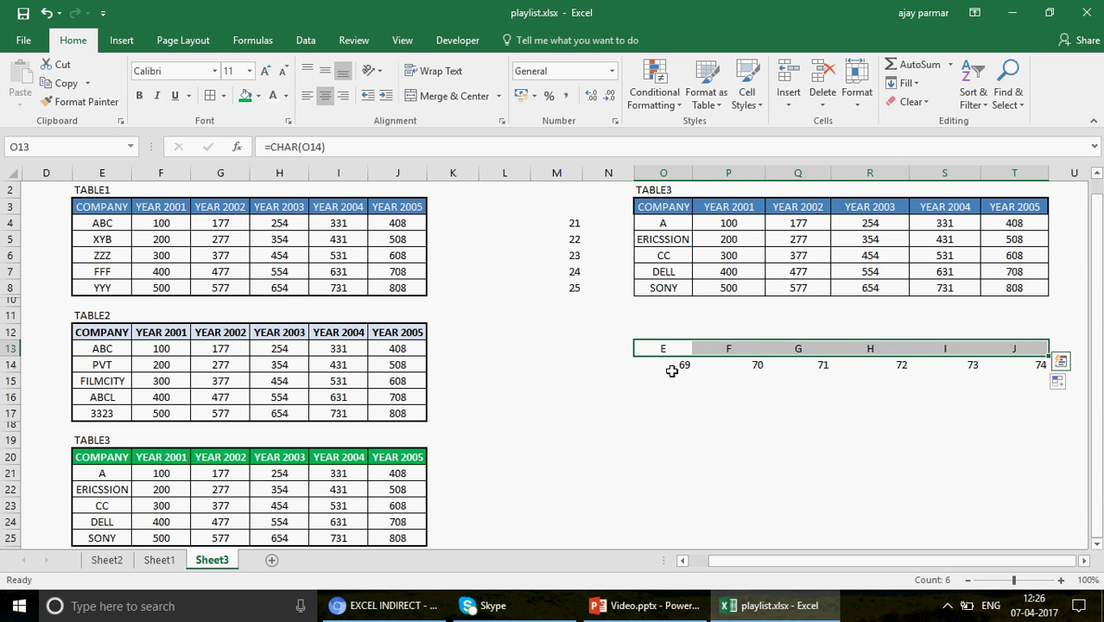
pyautogui.hotkey('shift', 'Left')
pyautogui.hotkey('shift', 'Left')
pyautogui.hotkey('shift', 'Left')
pyautogui.hotkey('shift', 'Left')
pyautogui.hotkey('shift', 'Left')
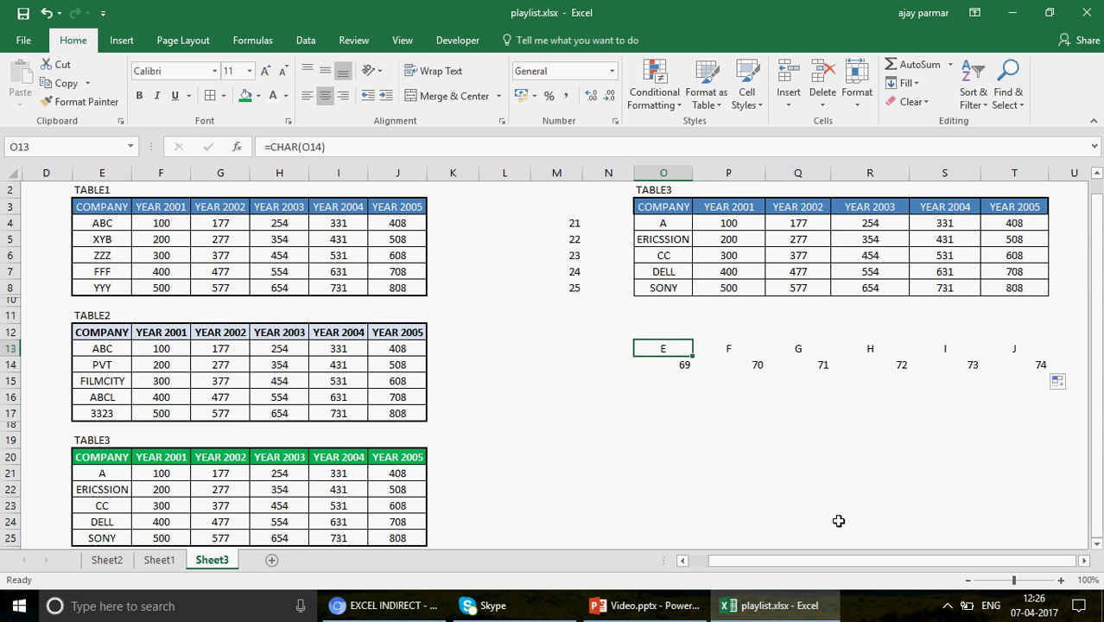
# Step: Enlarge the sheet to 110% and view the output table together with its helper rows
pyautogui.click(1061, 579)
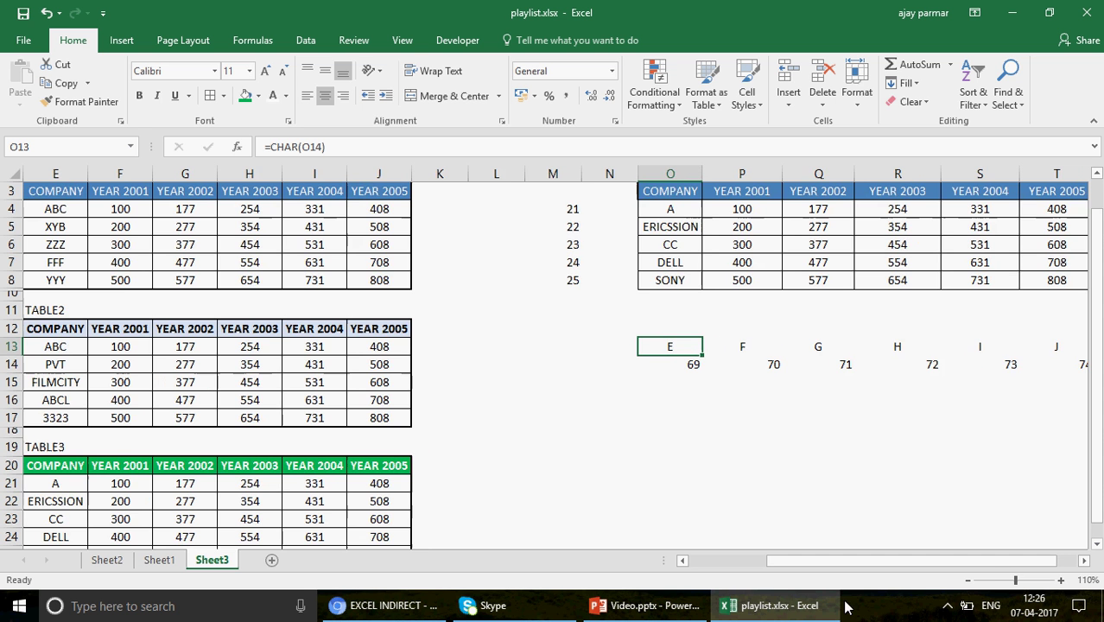
pyautogui.hscroll(1, 1100, 488)
pyautogui.moveTo(1100, 488); pyautogui.dragTo(1095, 229)
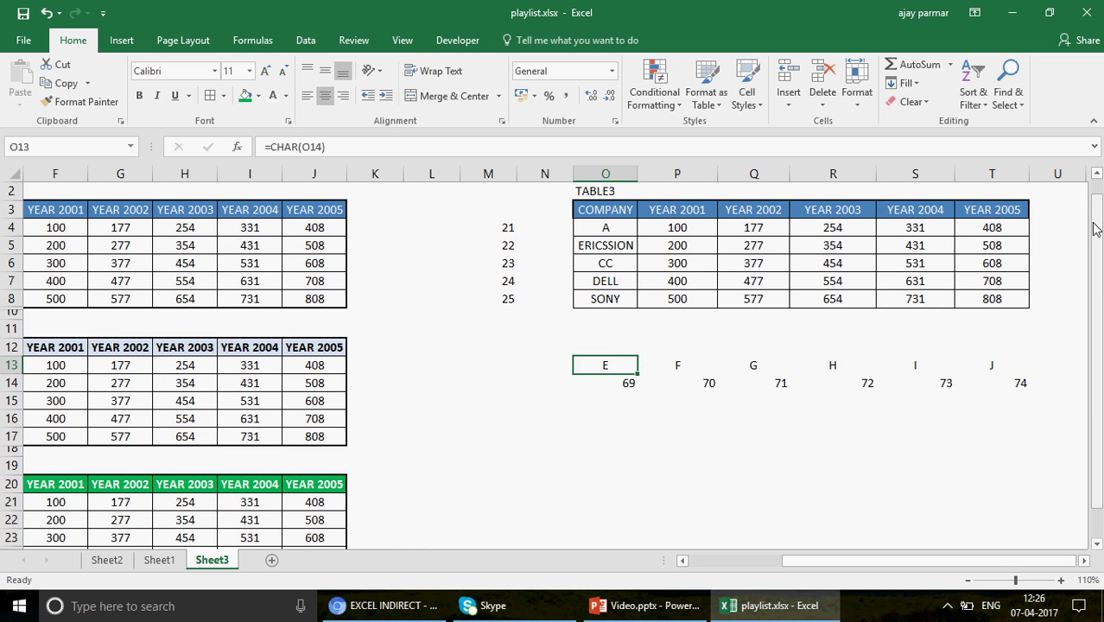
pyautogui.click(609, 212)
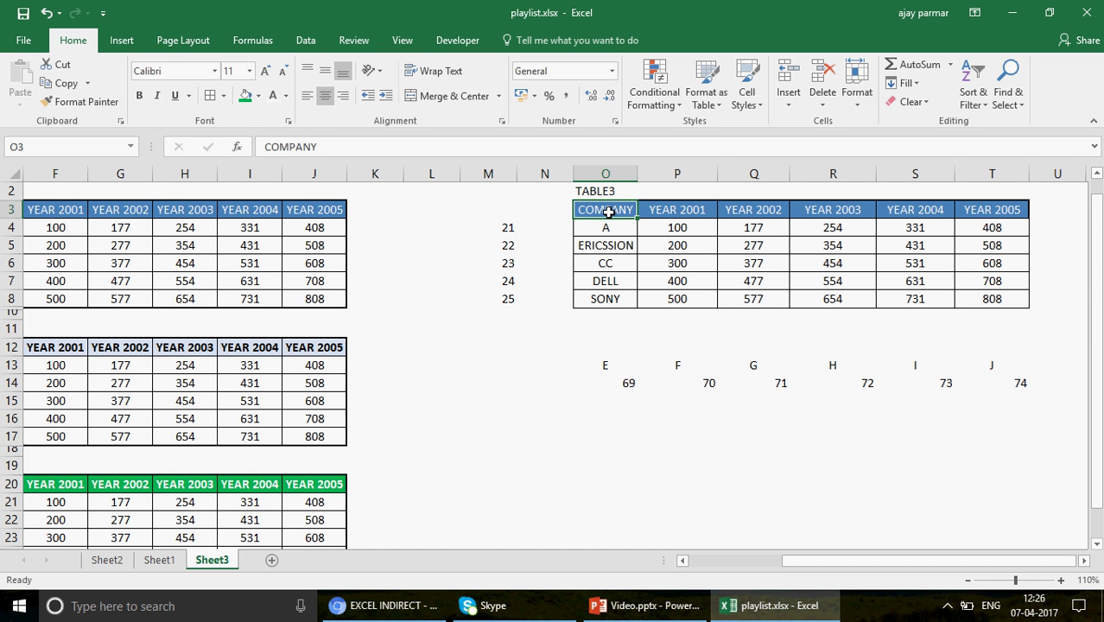
pyautogui.click(510, 347)
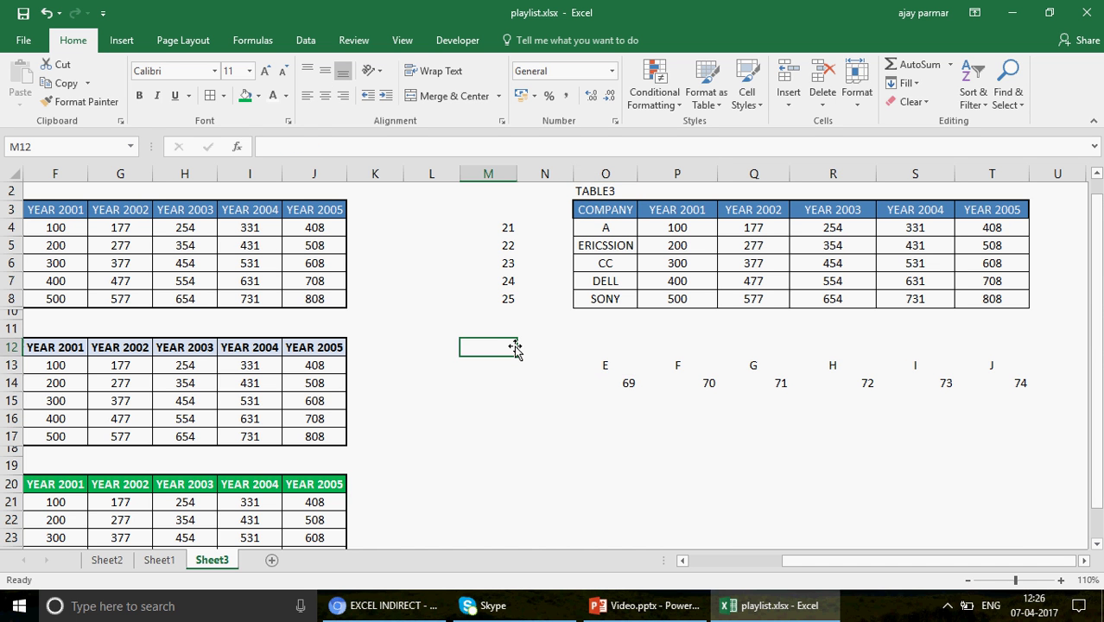